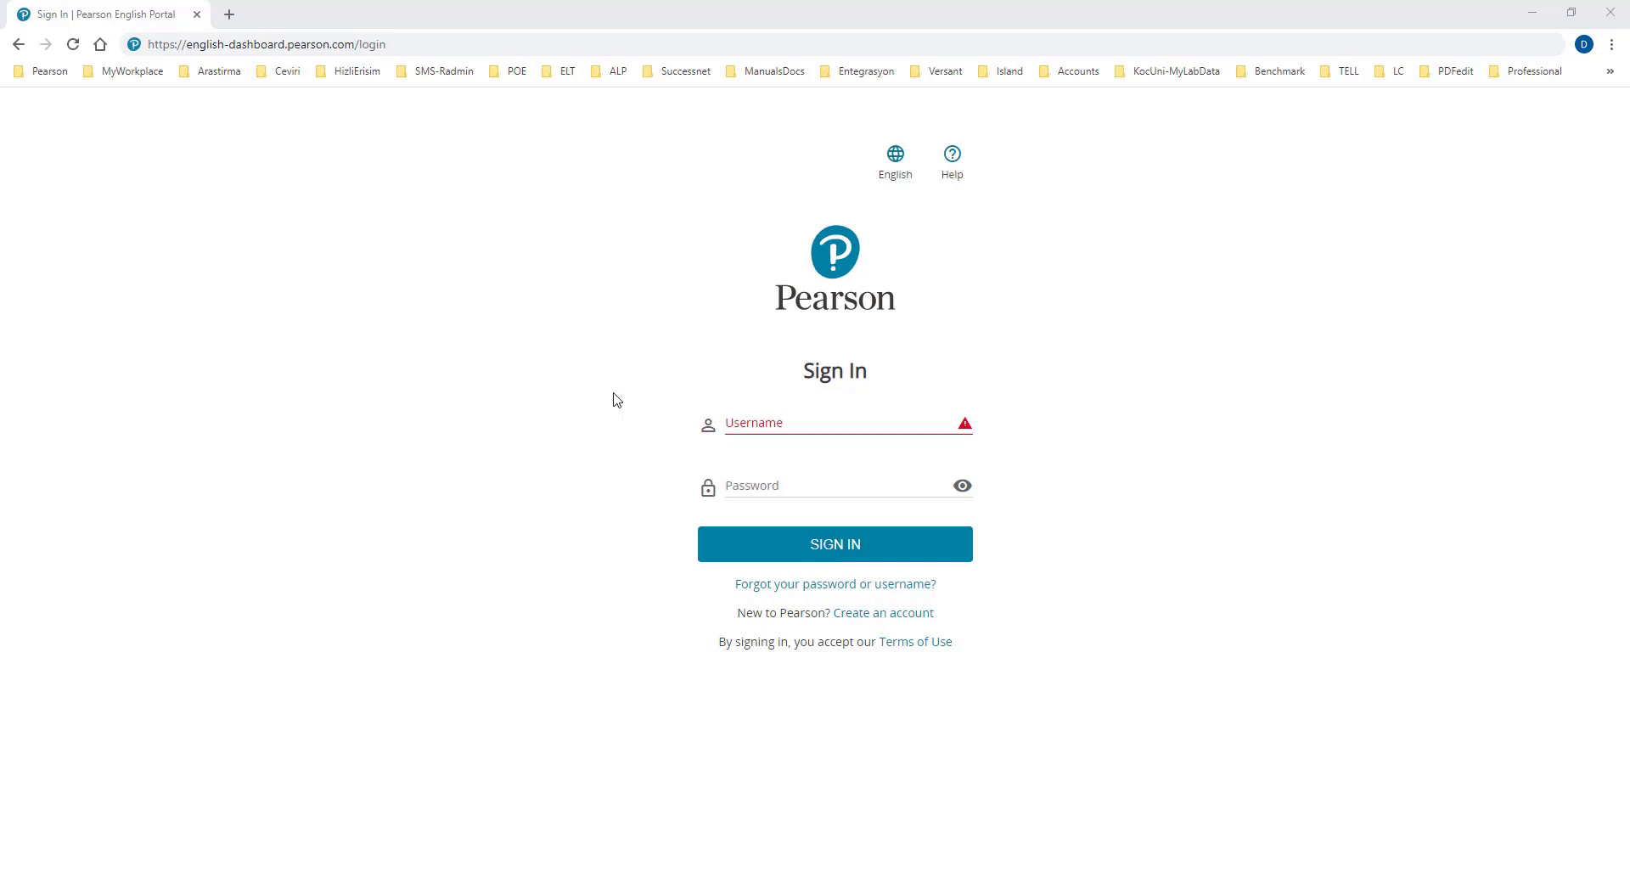
# Load the Pearson English Portal sign-in page at english.com/login.
pyautogui.click(504, 202)
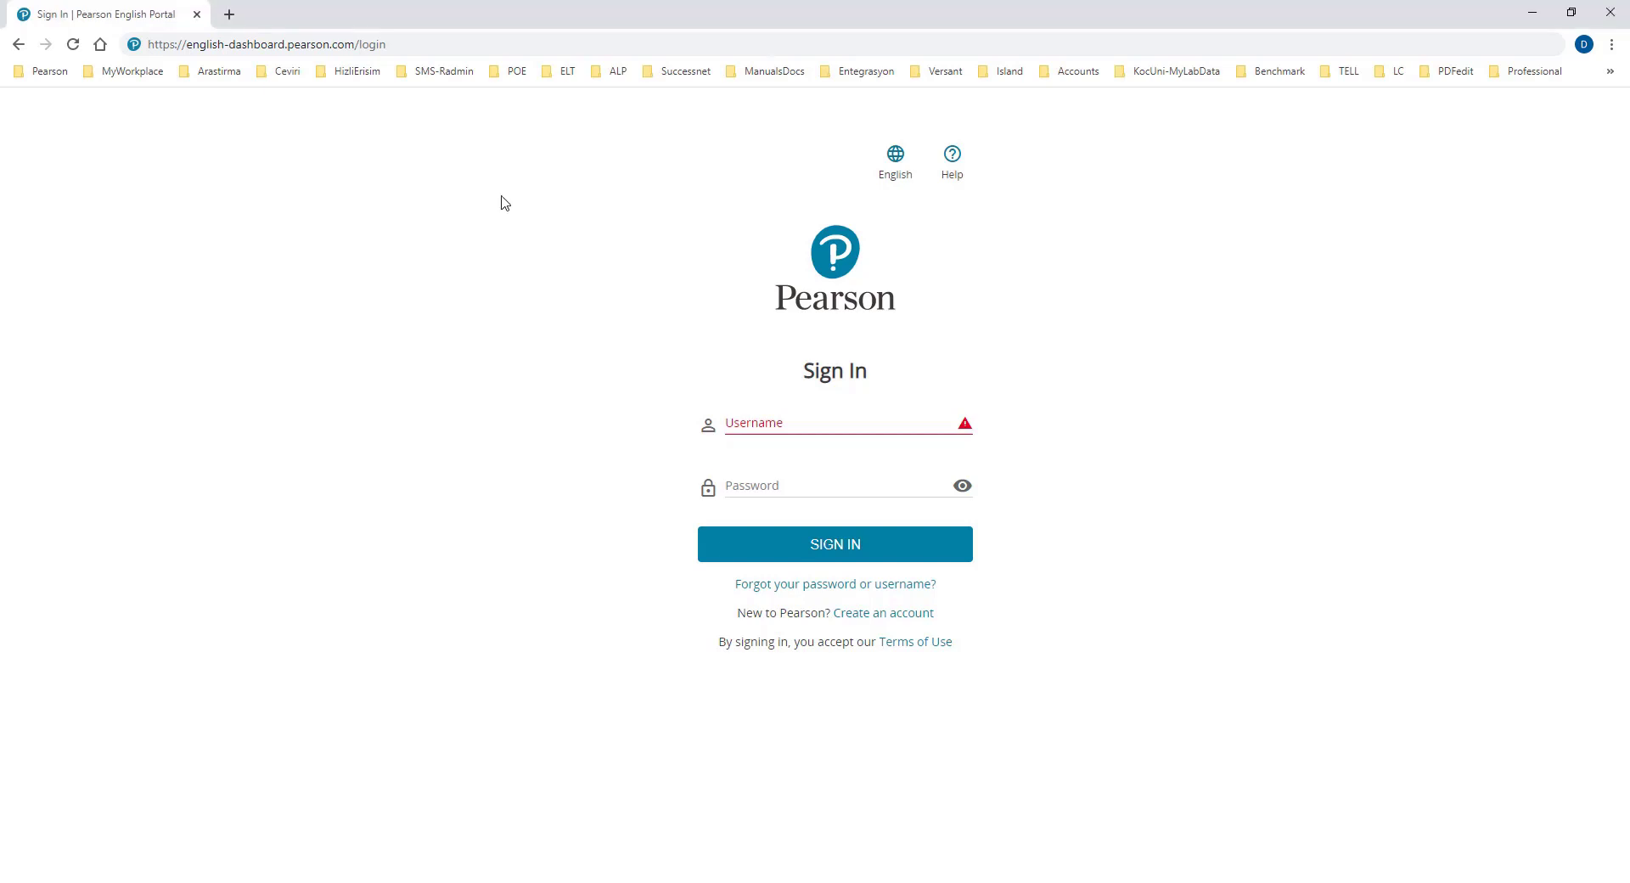
pyautogui.click(438, 40)
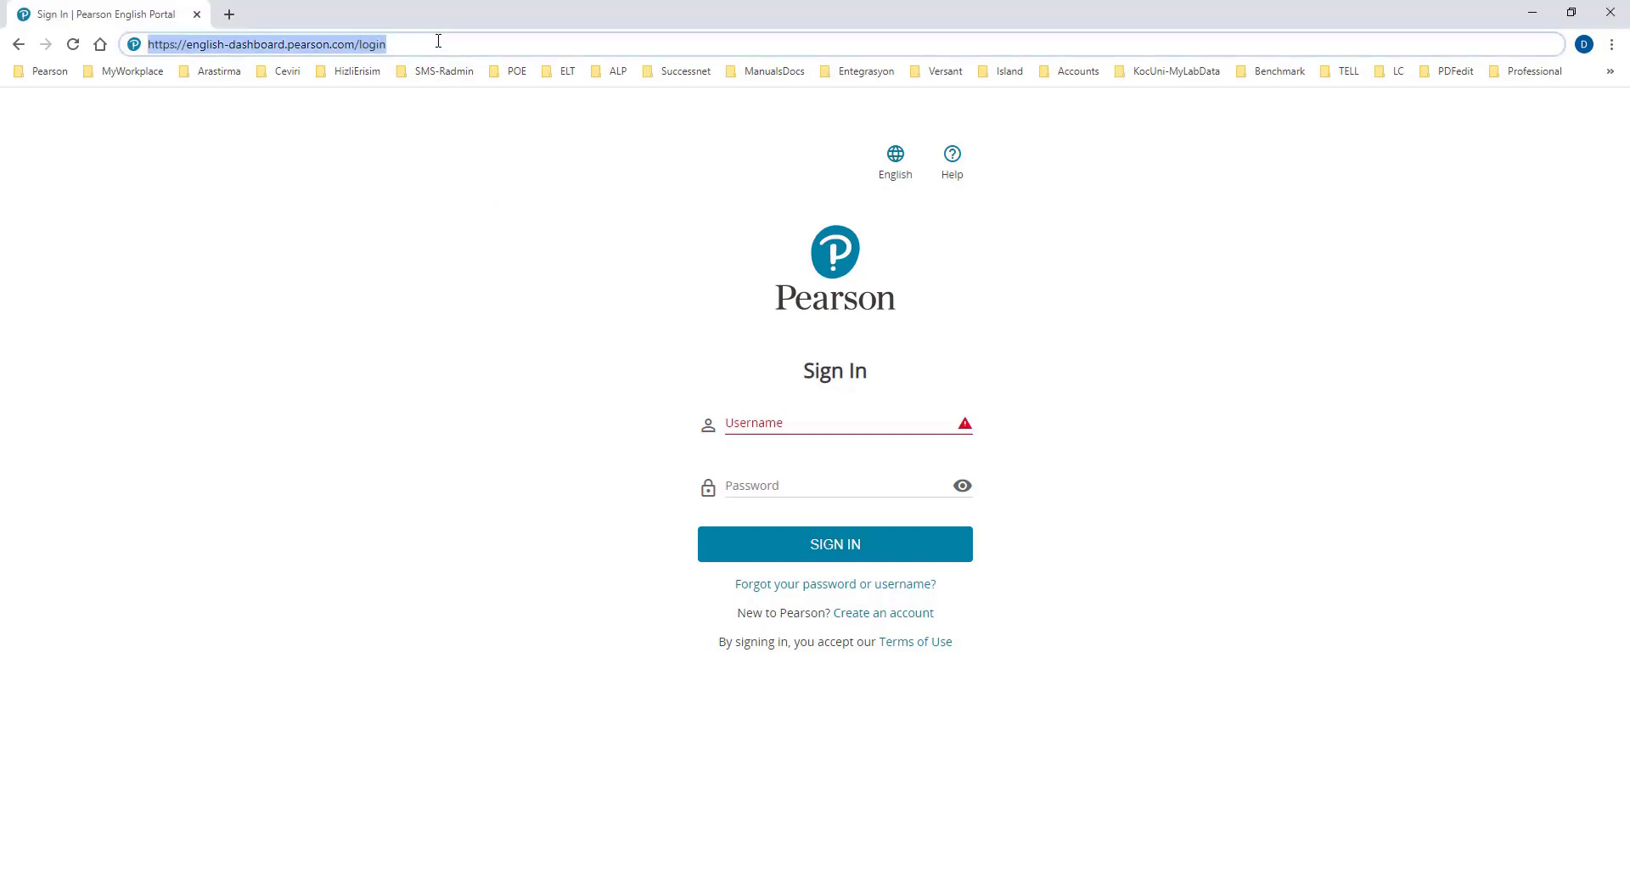
pyautogui.write('english.com')
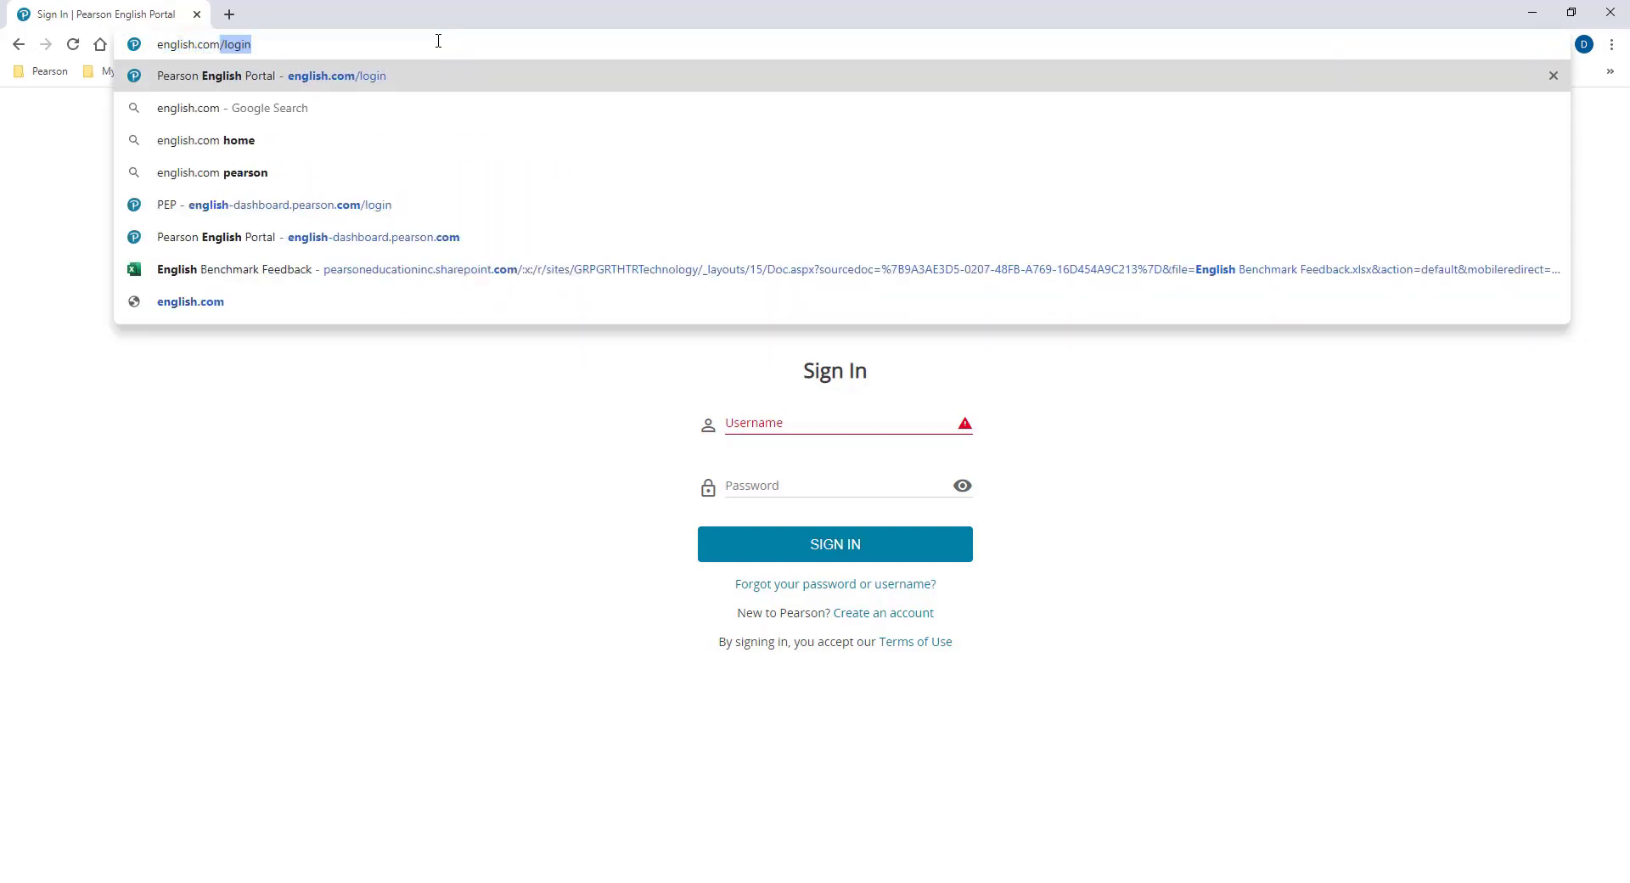
pyautogui.press('Right')
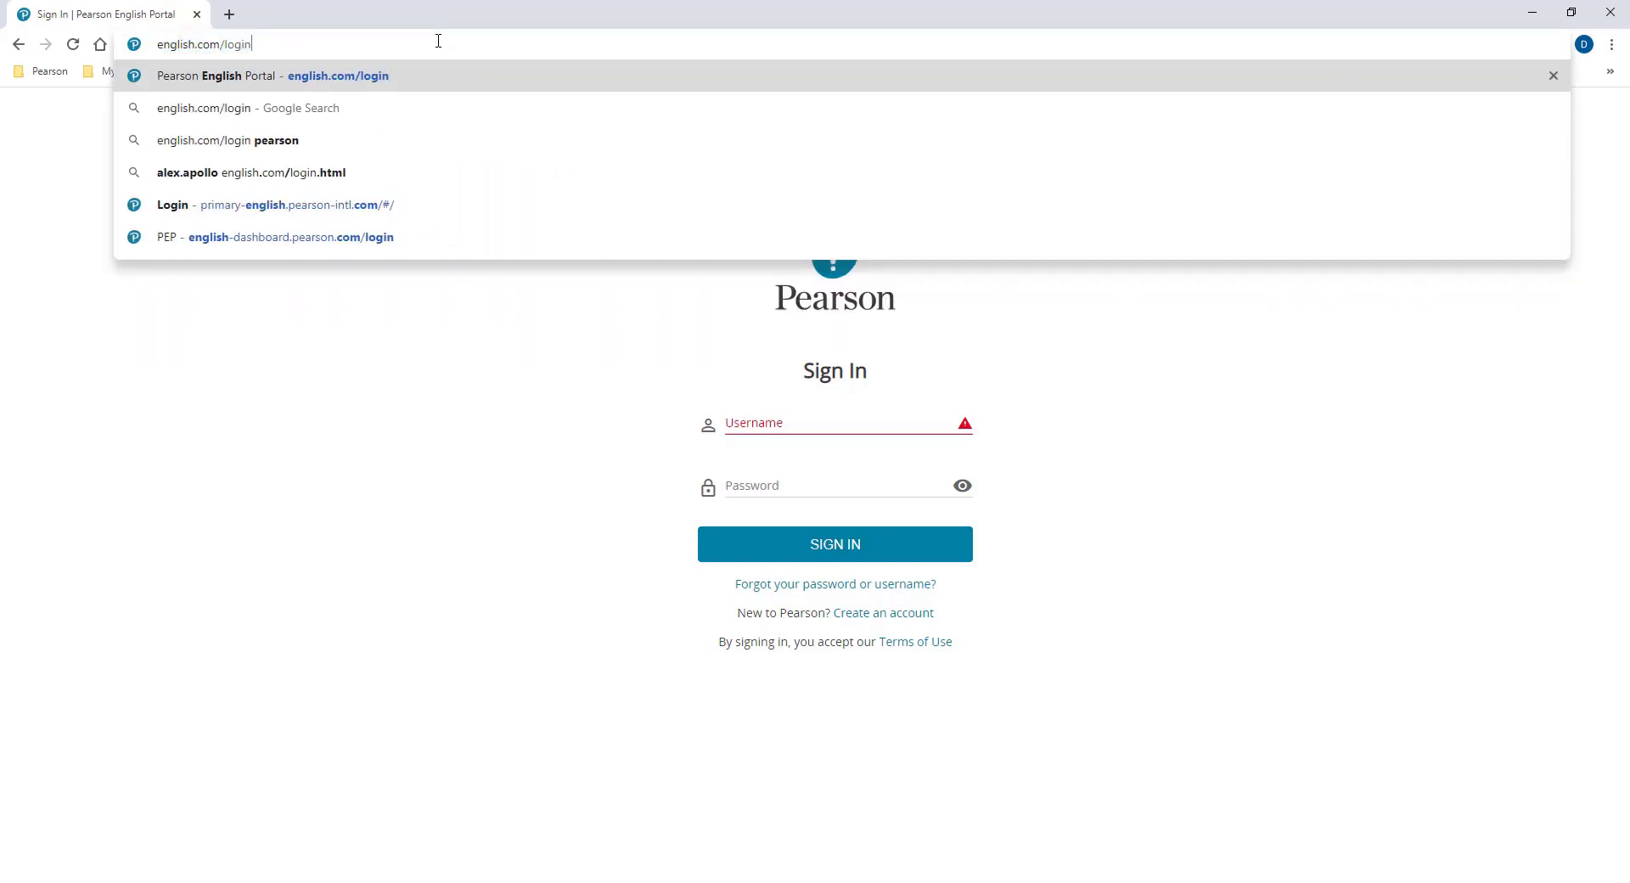
pyautogui.press('Return')
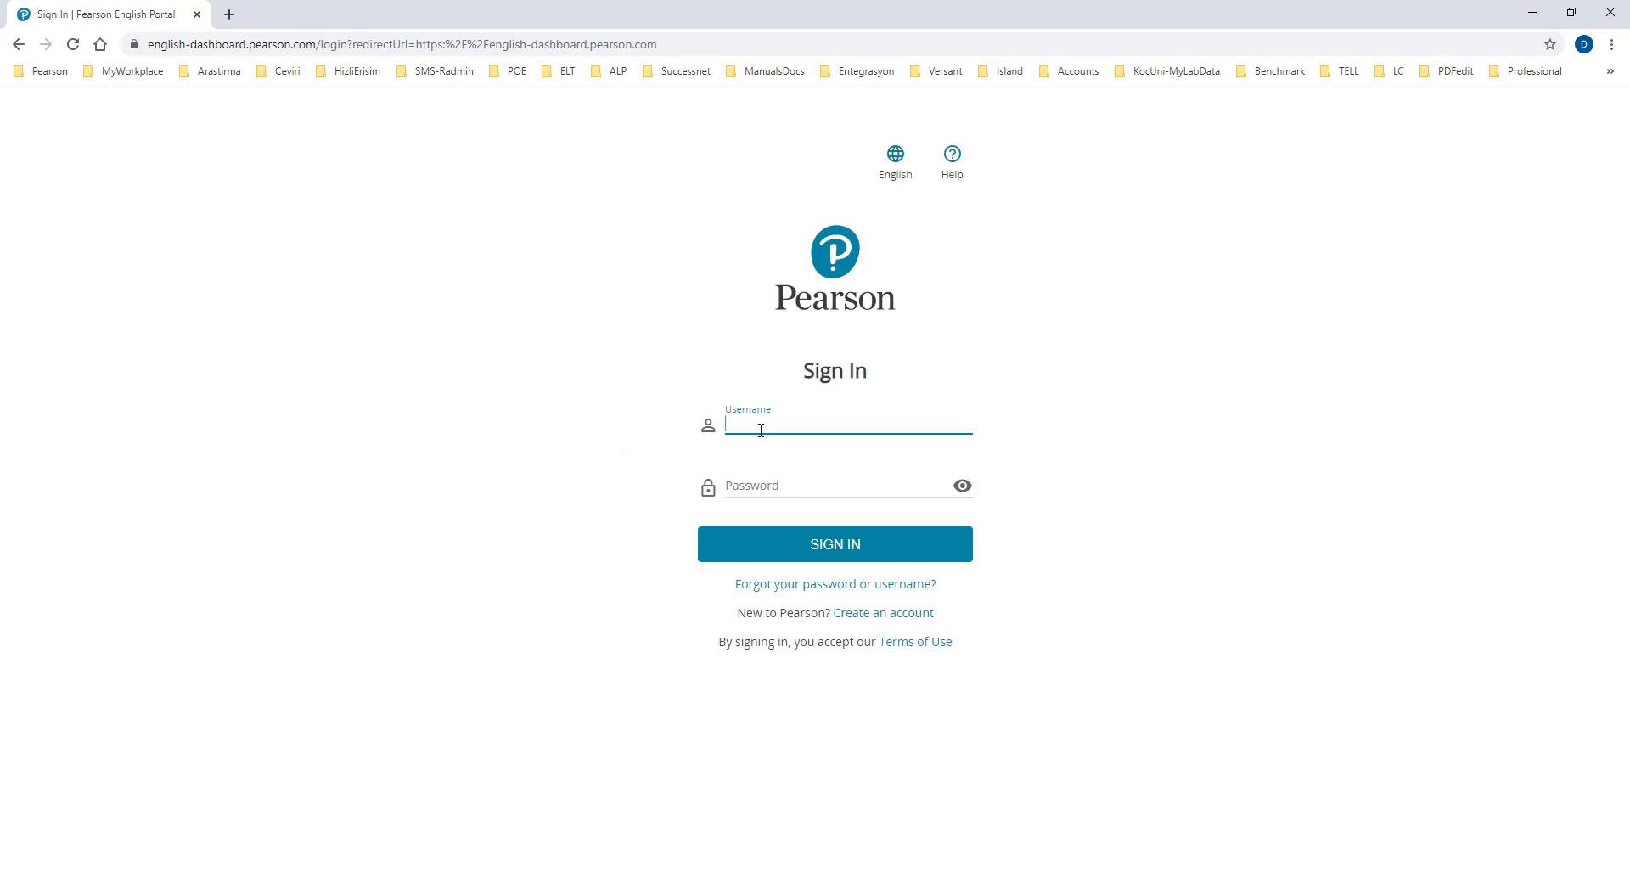
# Sign in to the portal with the saved instructor username and the account password.
pyautogui.click(761, 430)
pyautogui.press('Down')
pyautogui.press('Down')
pyautogui.press('Down')
pyautogui.press('Down')
pyautogui.press('Return')
pyautogui.press('Tab')
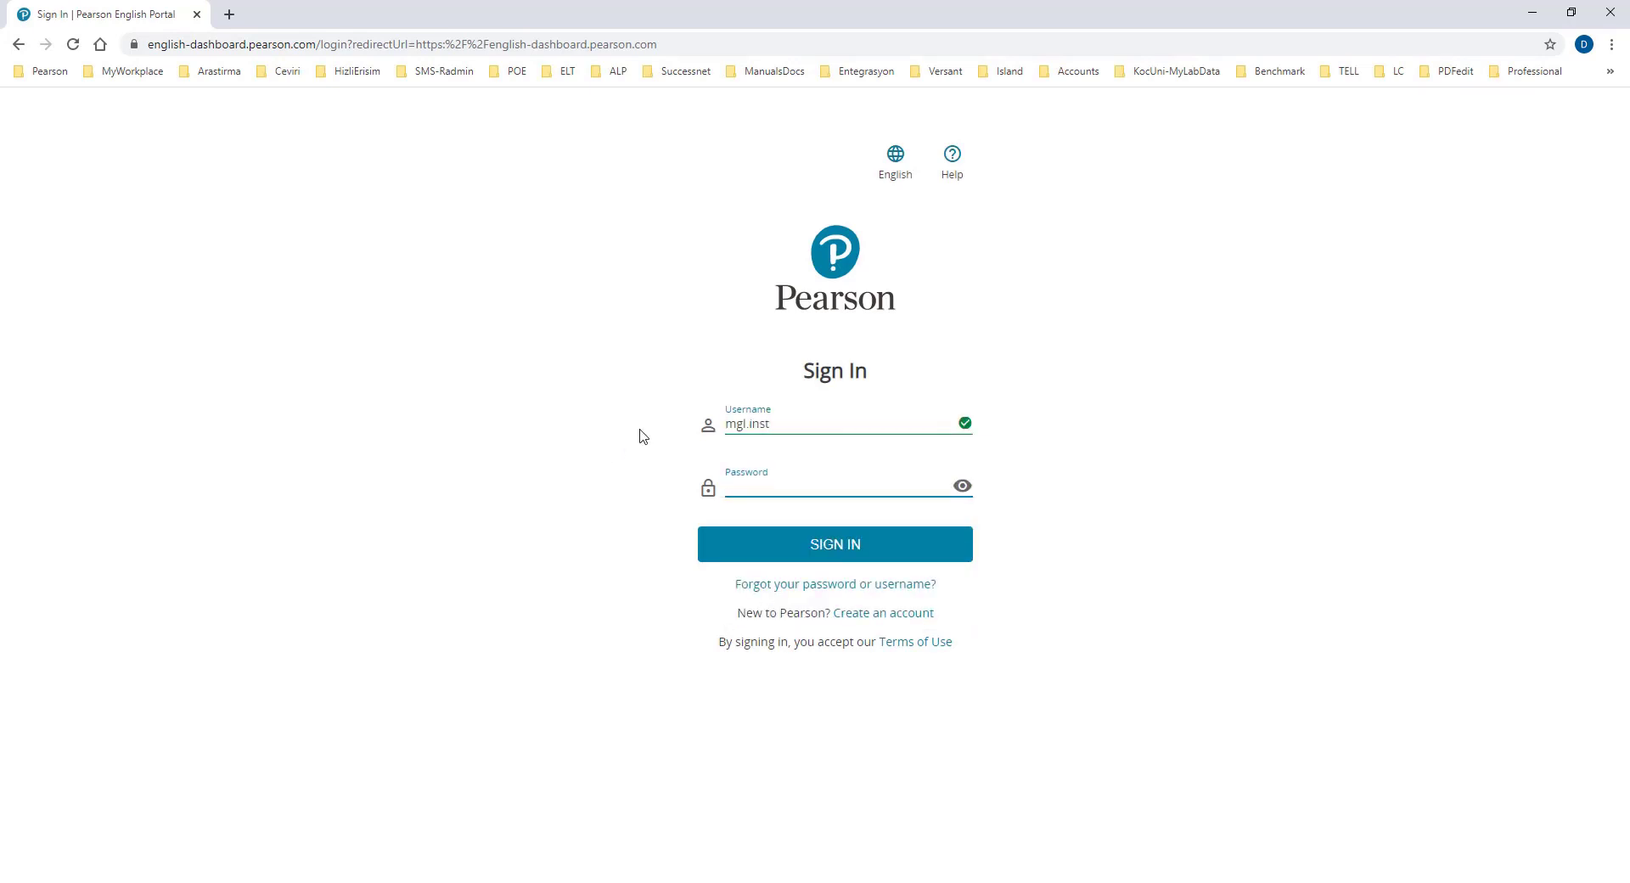
pyautogui.write('•••••')
pyautogui.click(846, 551)
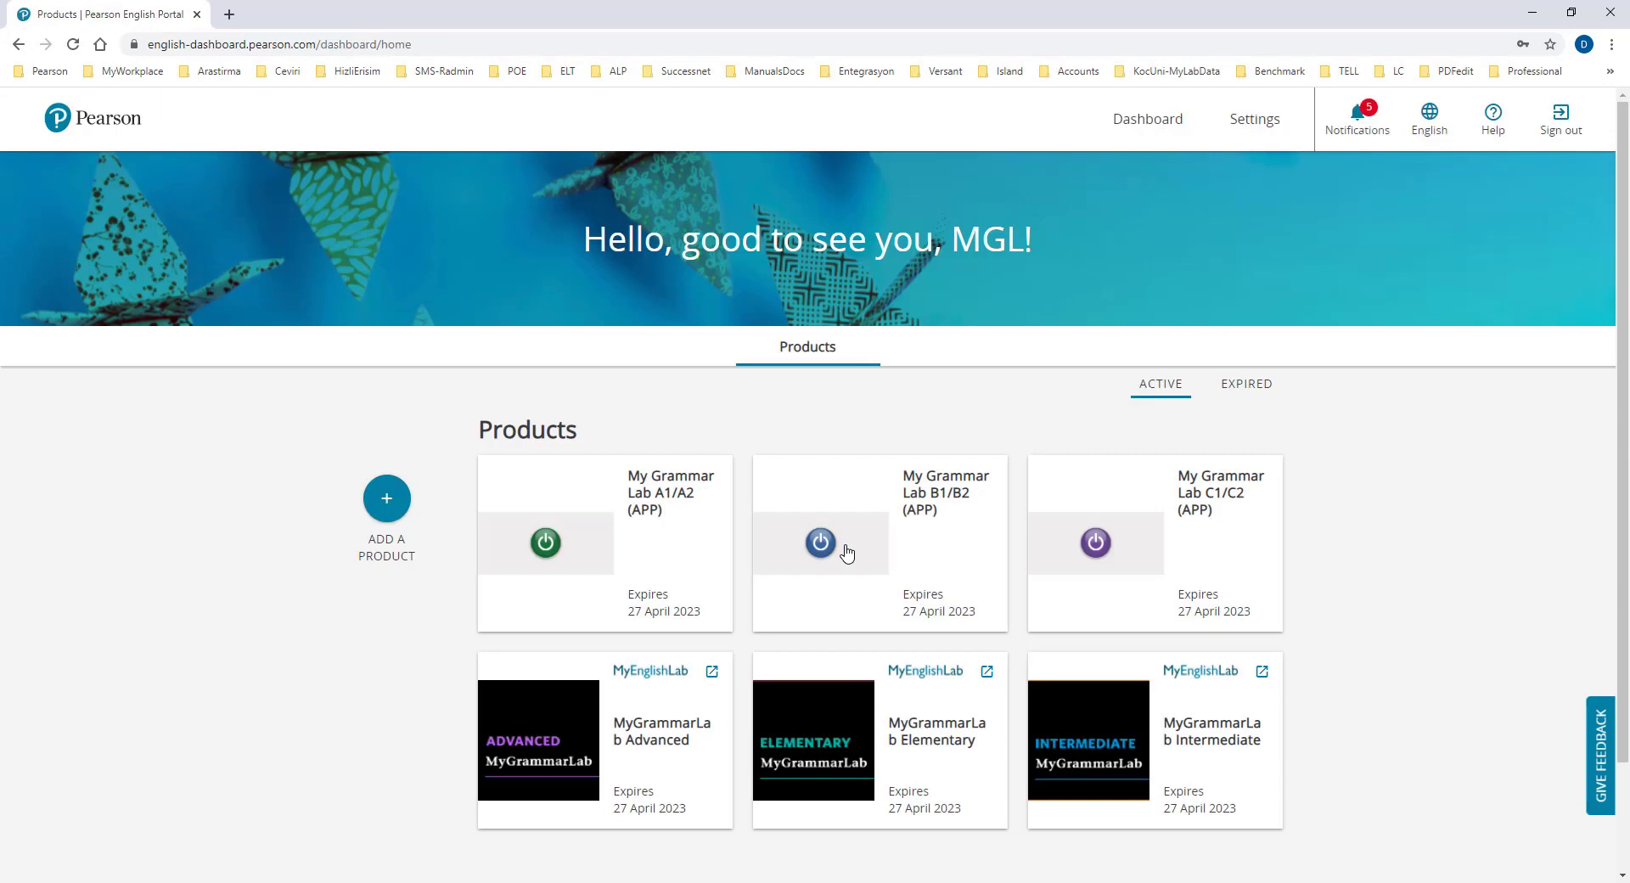
# Open a MyGrammarLab product in MyEnglishLab and switch to the DemoClass course from the full course list.
pyautogui.scroll(-1, 846, 550)
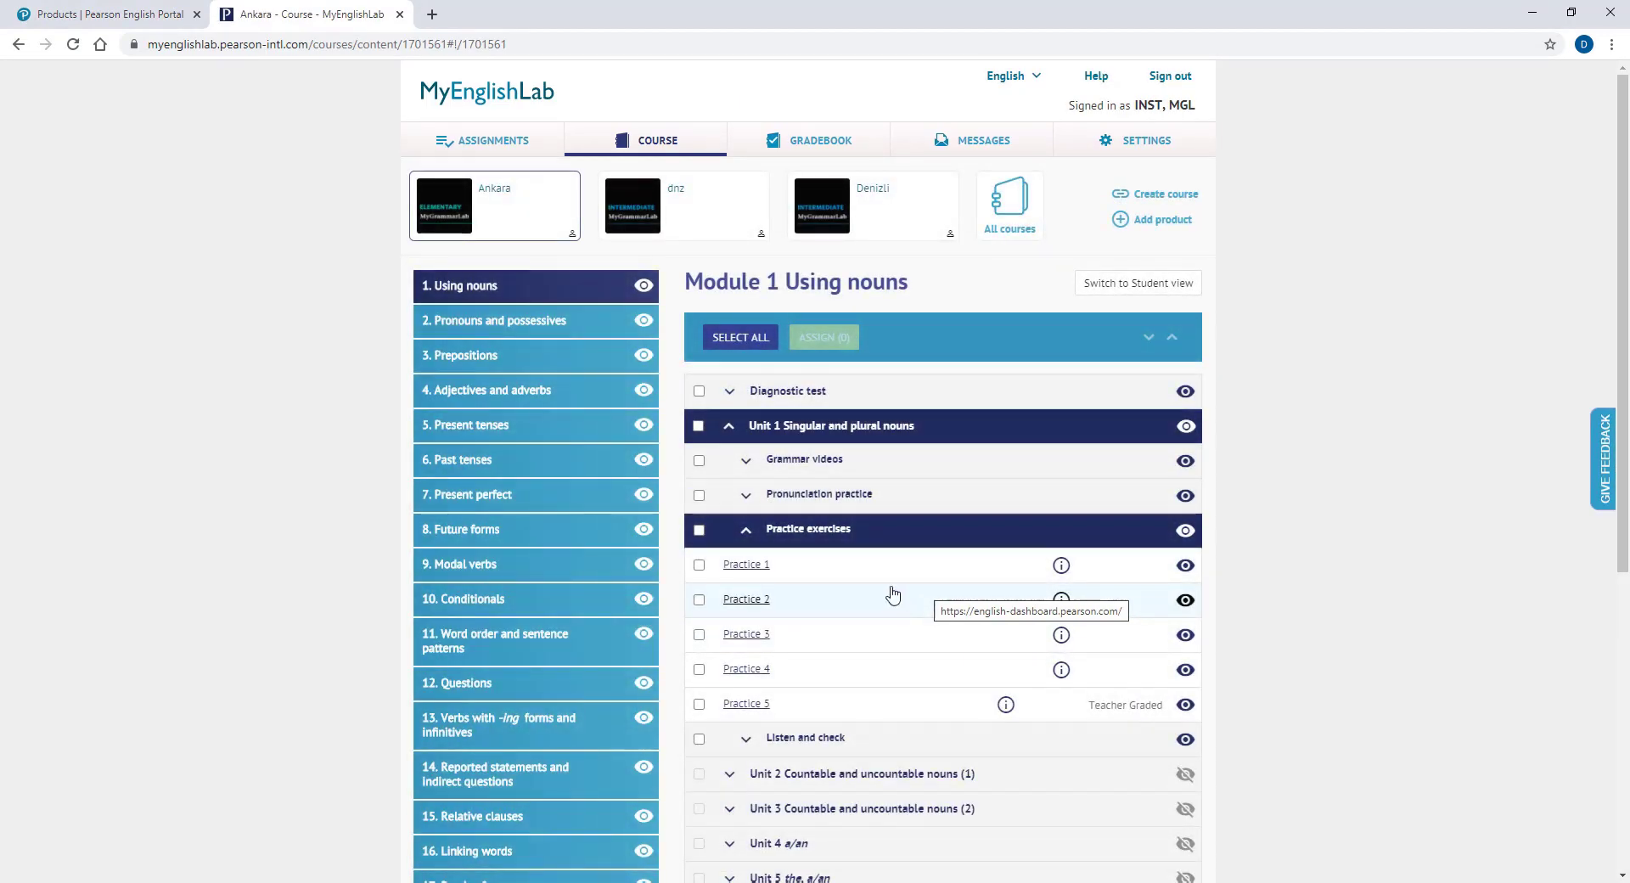
pyautogui.click(1003, 222)
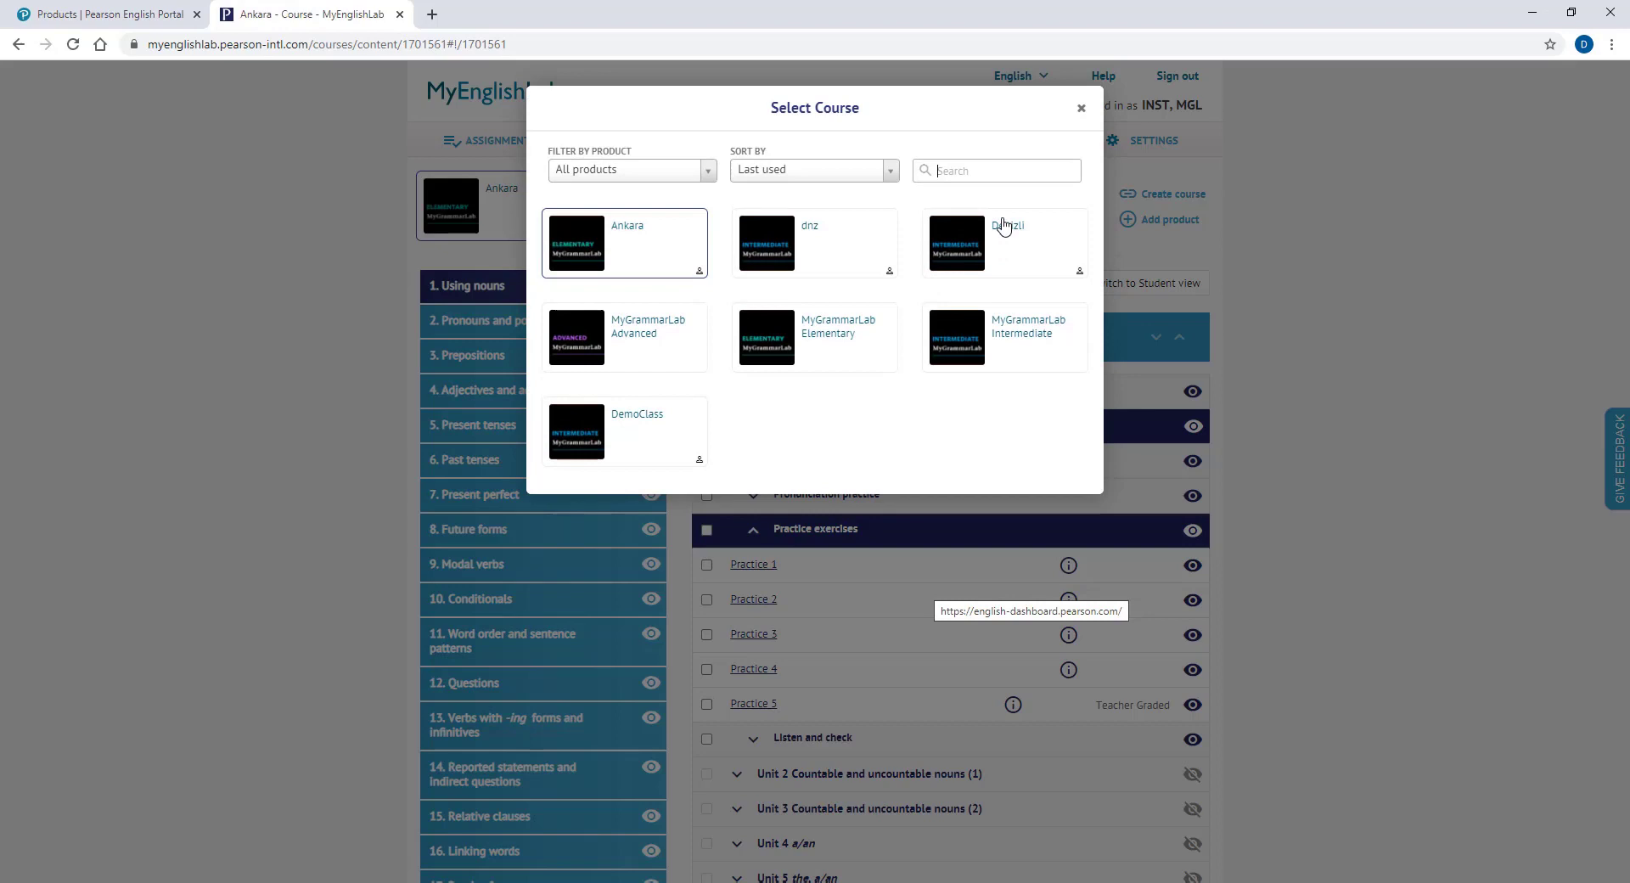
pyautogui.click(650, 439)
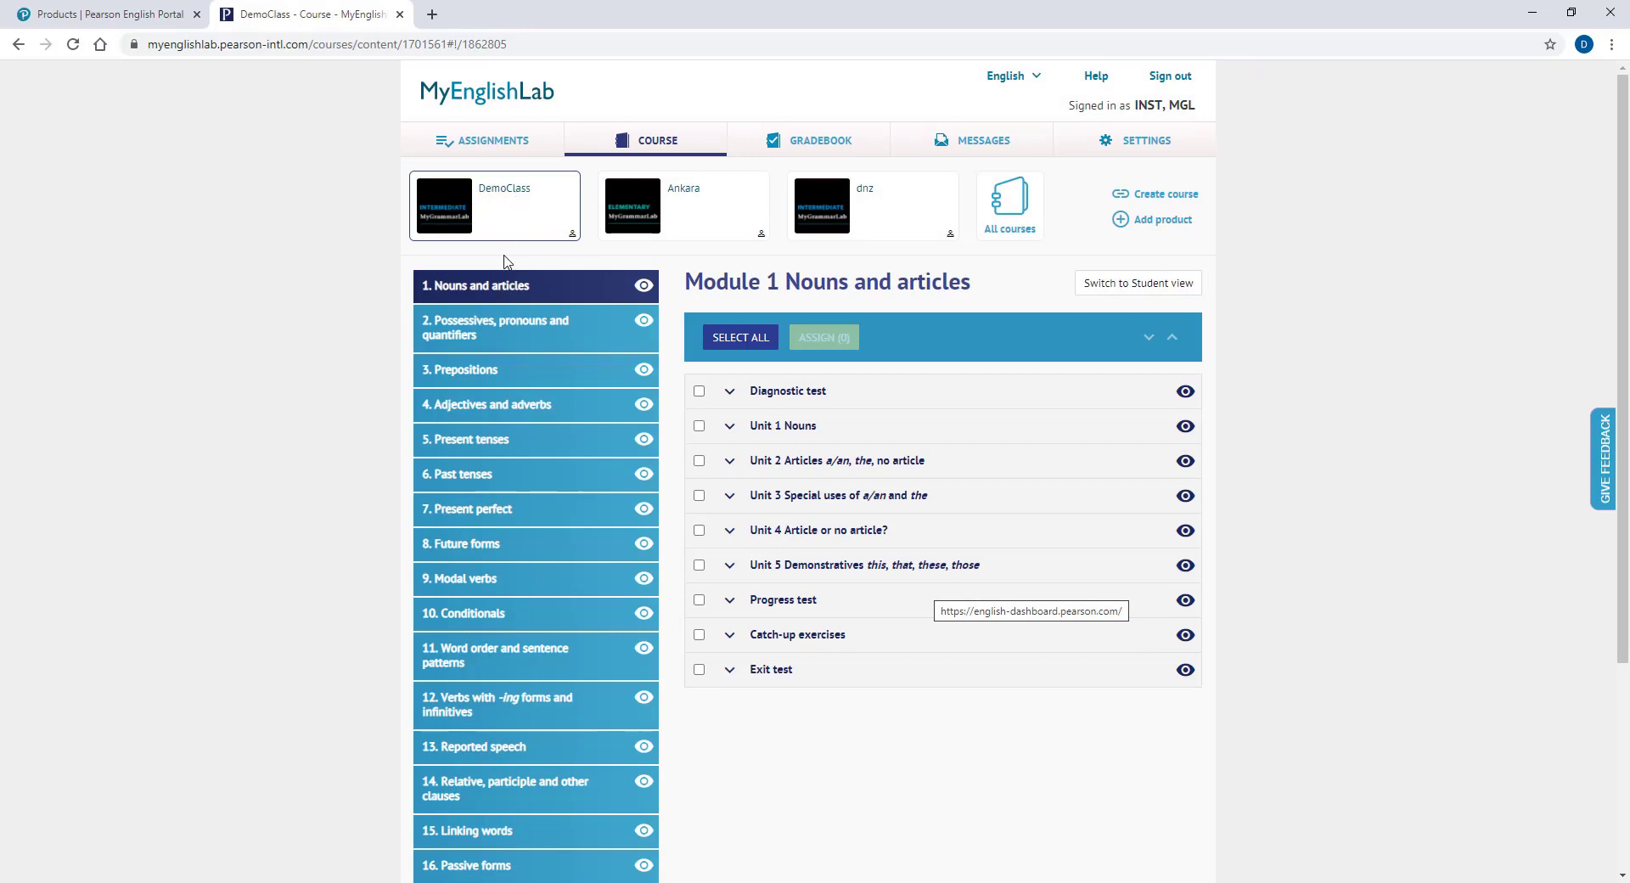
# In Module 1 Nouns and articles, select Practice 1 and Practice 2 from the Unit 1 Nouns practice exercises.
pyautogui.click(547, 286)
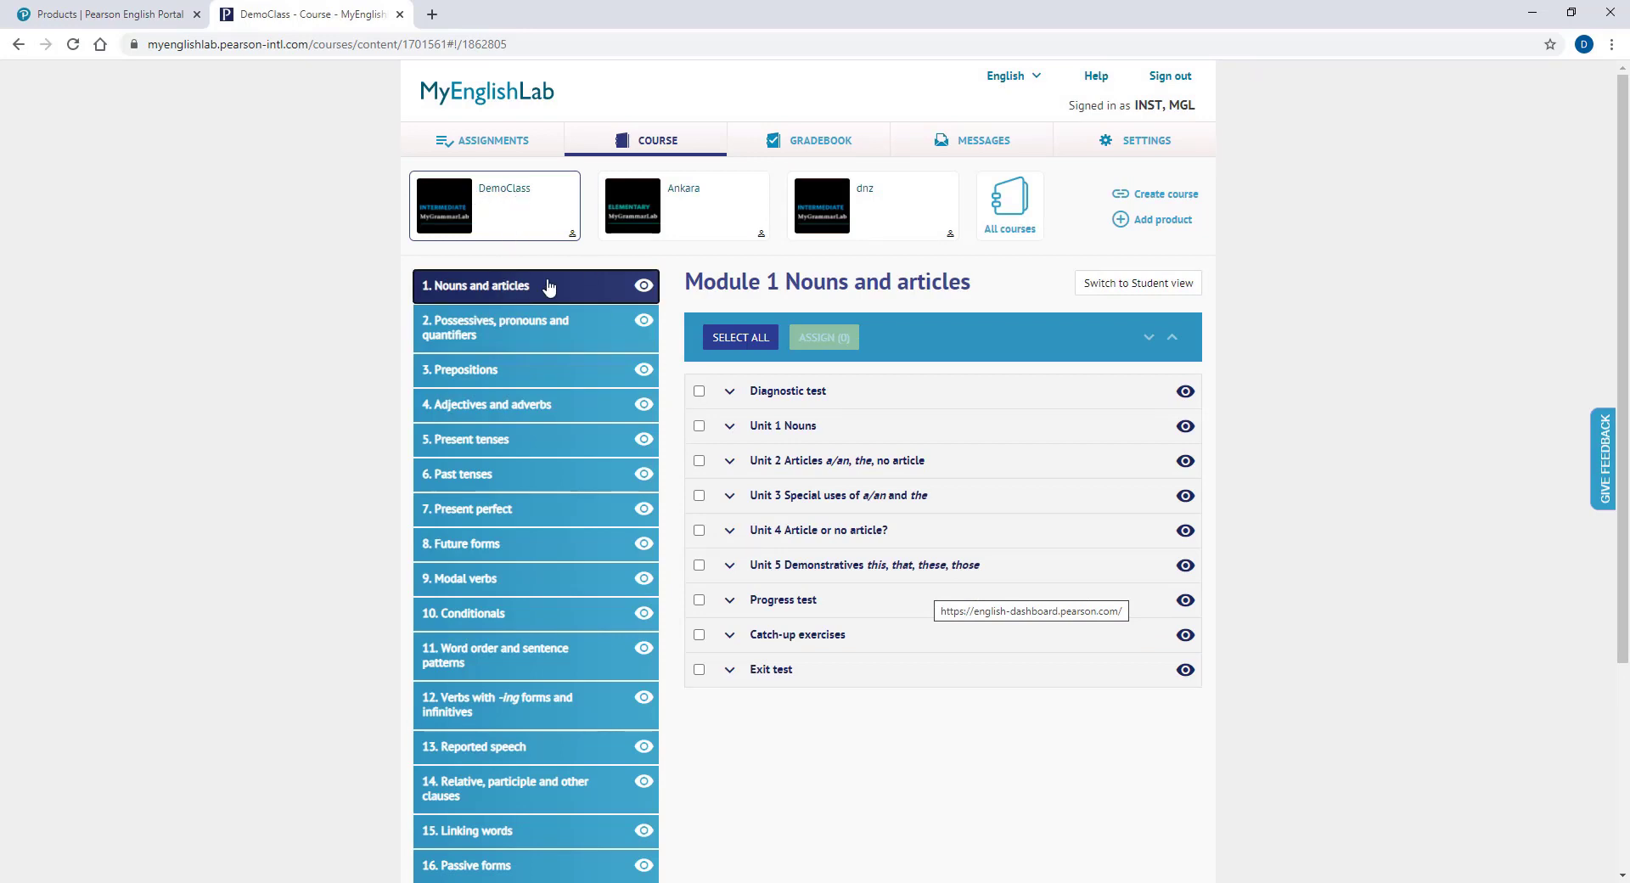
pyautogui.click(782, 428)
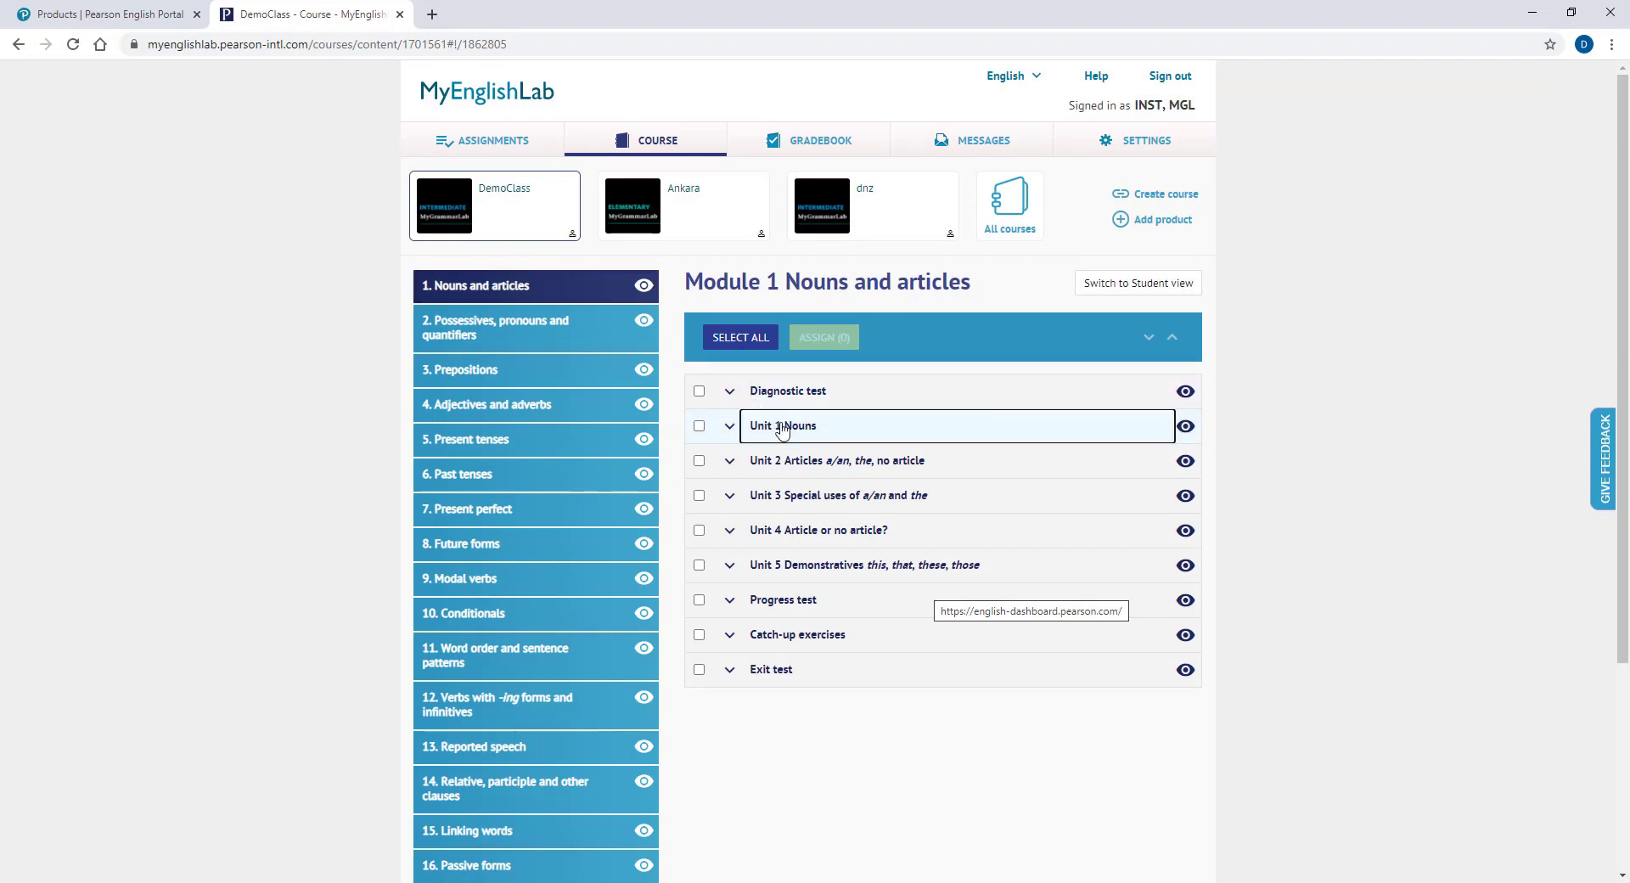
pyautogui.click(809, 531)
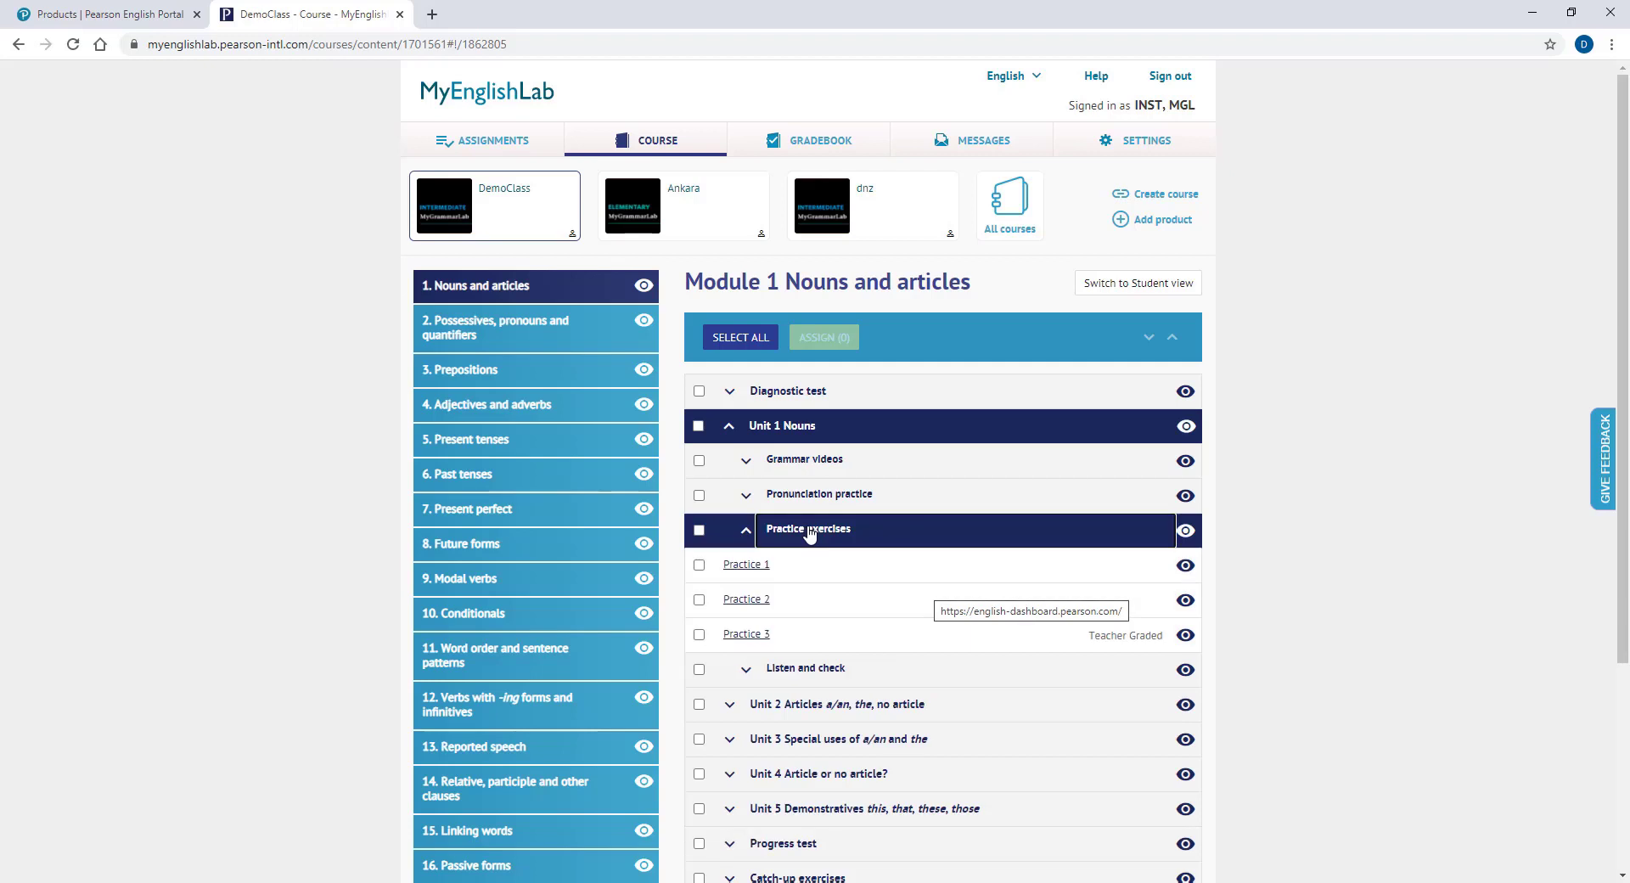
pyautogui.scroll(-1, 808, 532)
pyautogui.click(700, 481)
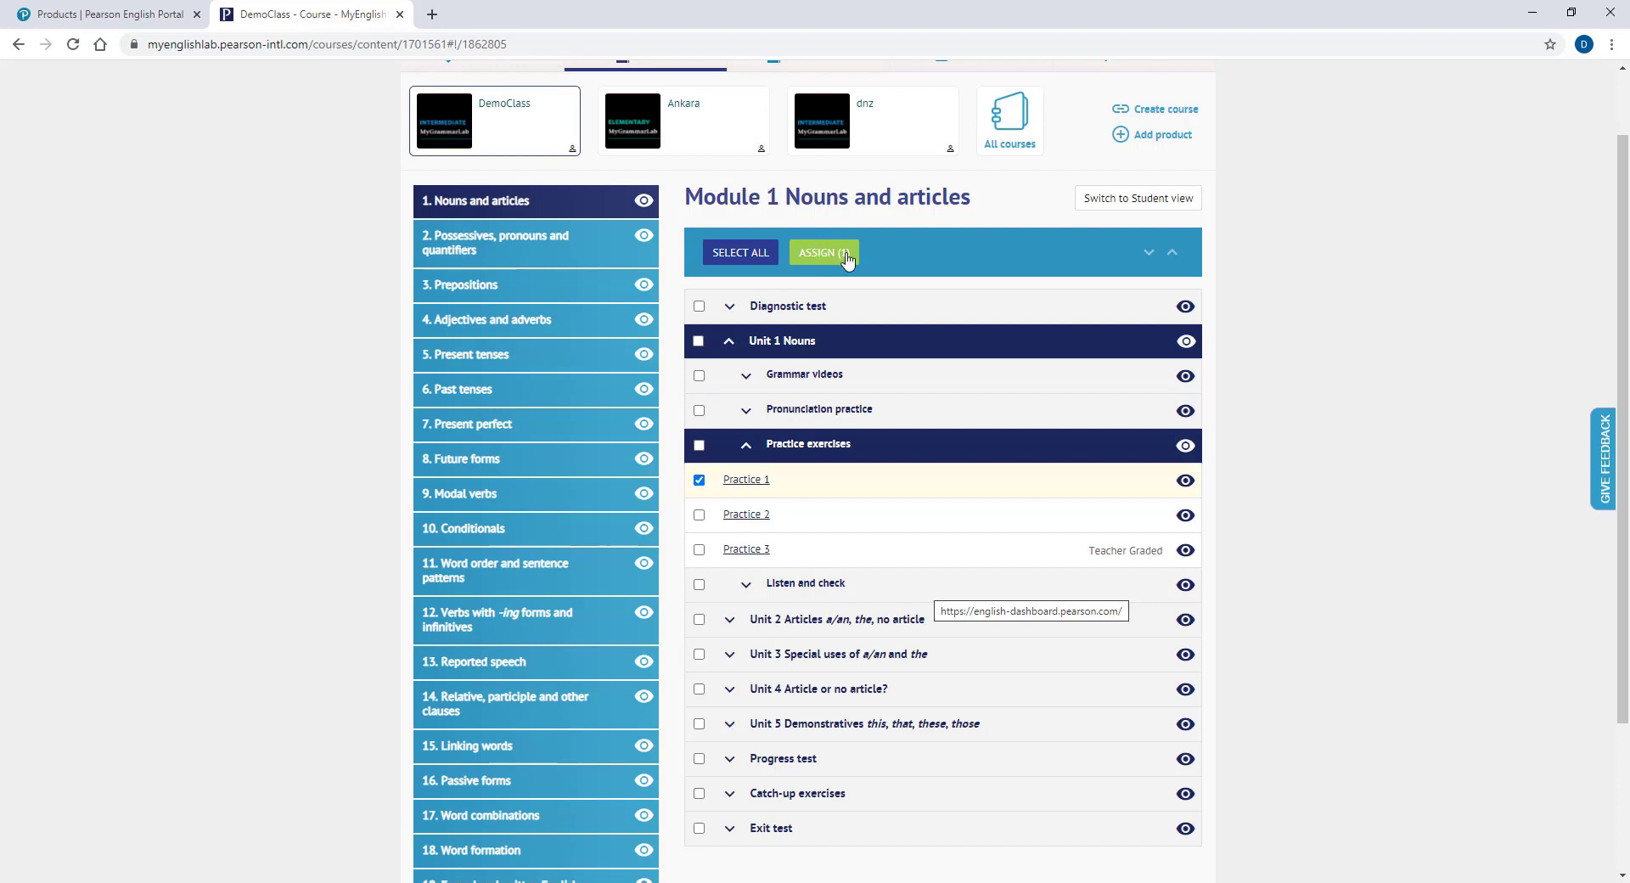
pyautogui.click(699, 515)
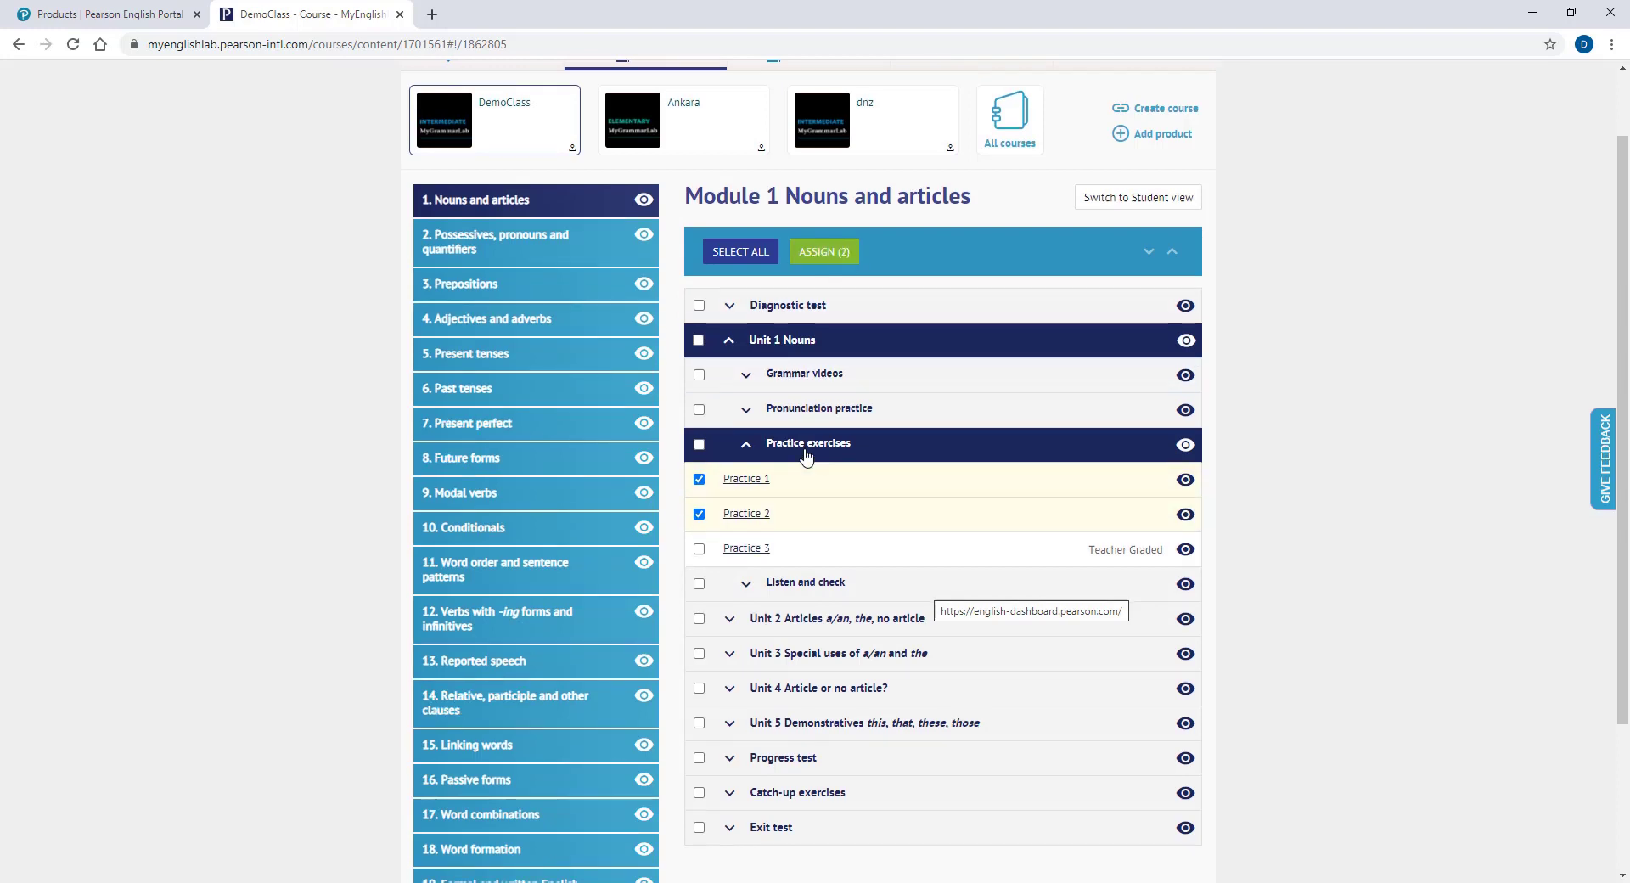
# Expand Unit 2 Articles a/an, the, no article and select Practice 1 and Practice 2 from its practice exercises.
pyautogui.scroll(-1, 747, 509)
pyautogui.click(805, 538)
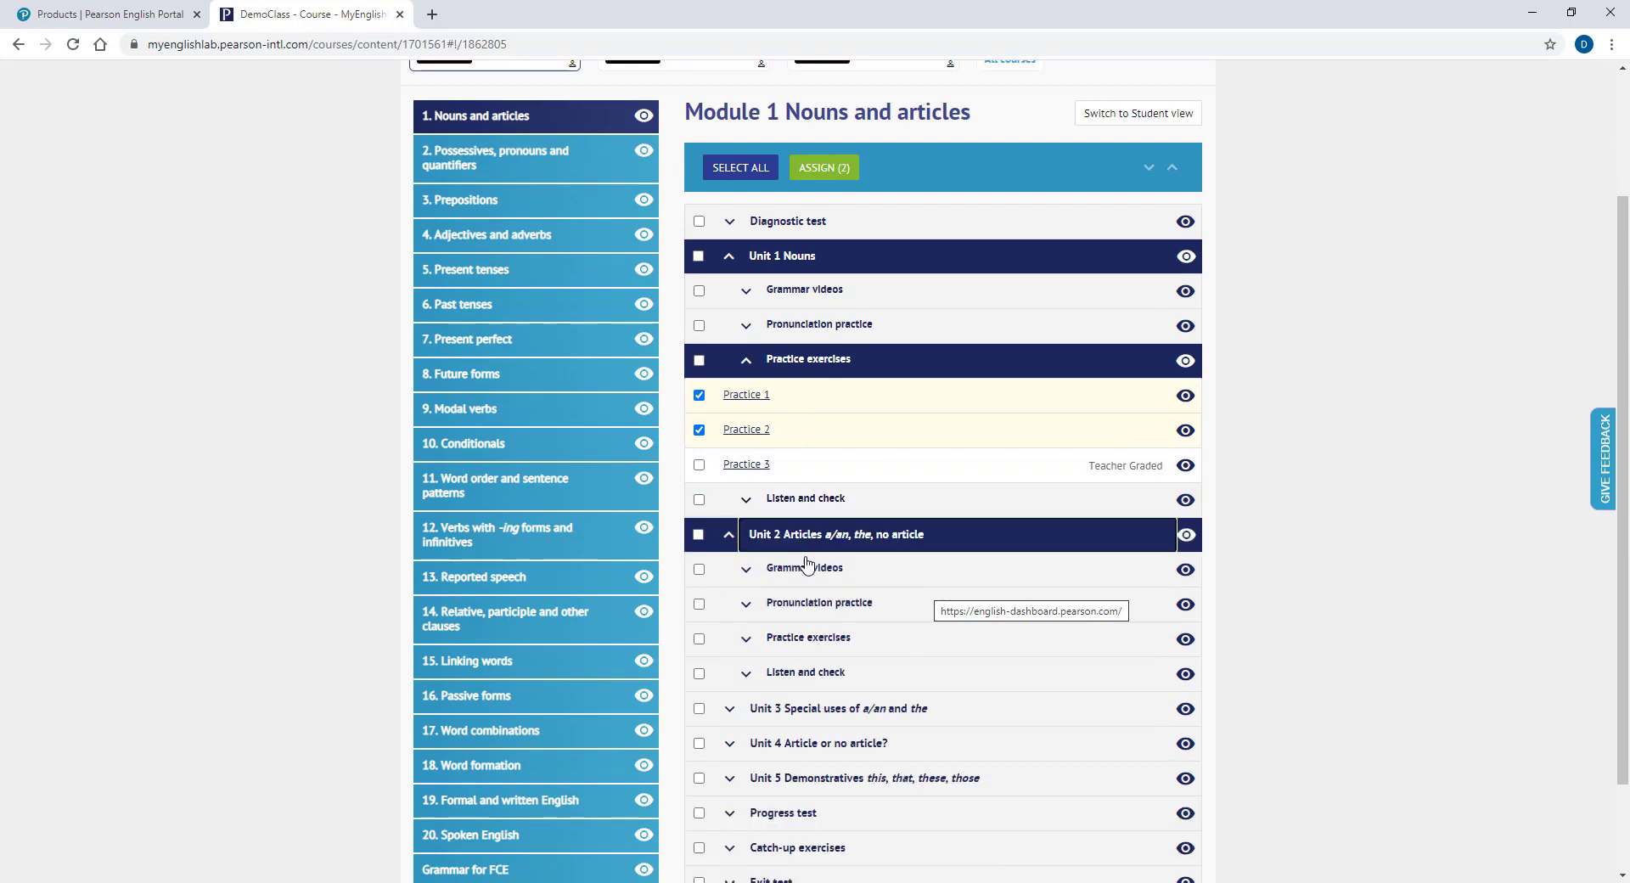
pyautogui.click(809, 635)
pyautogui.scroll(-1, 811, 627)
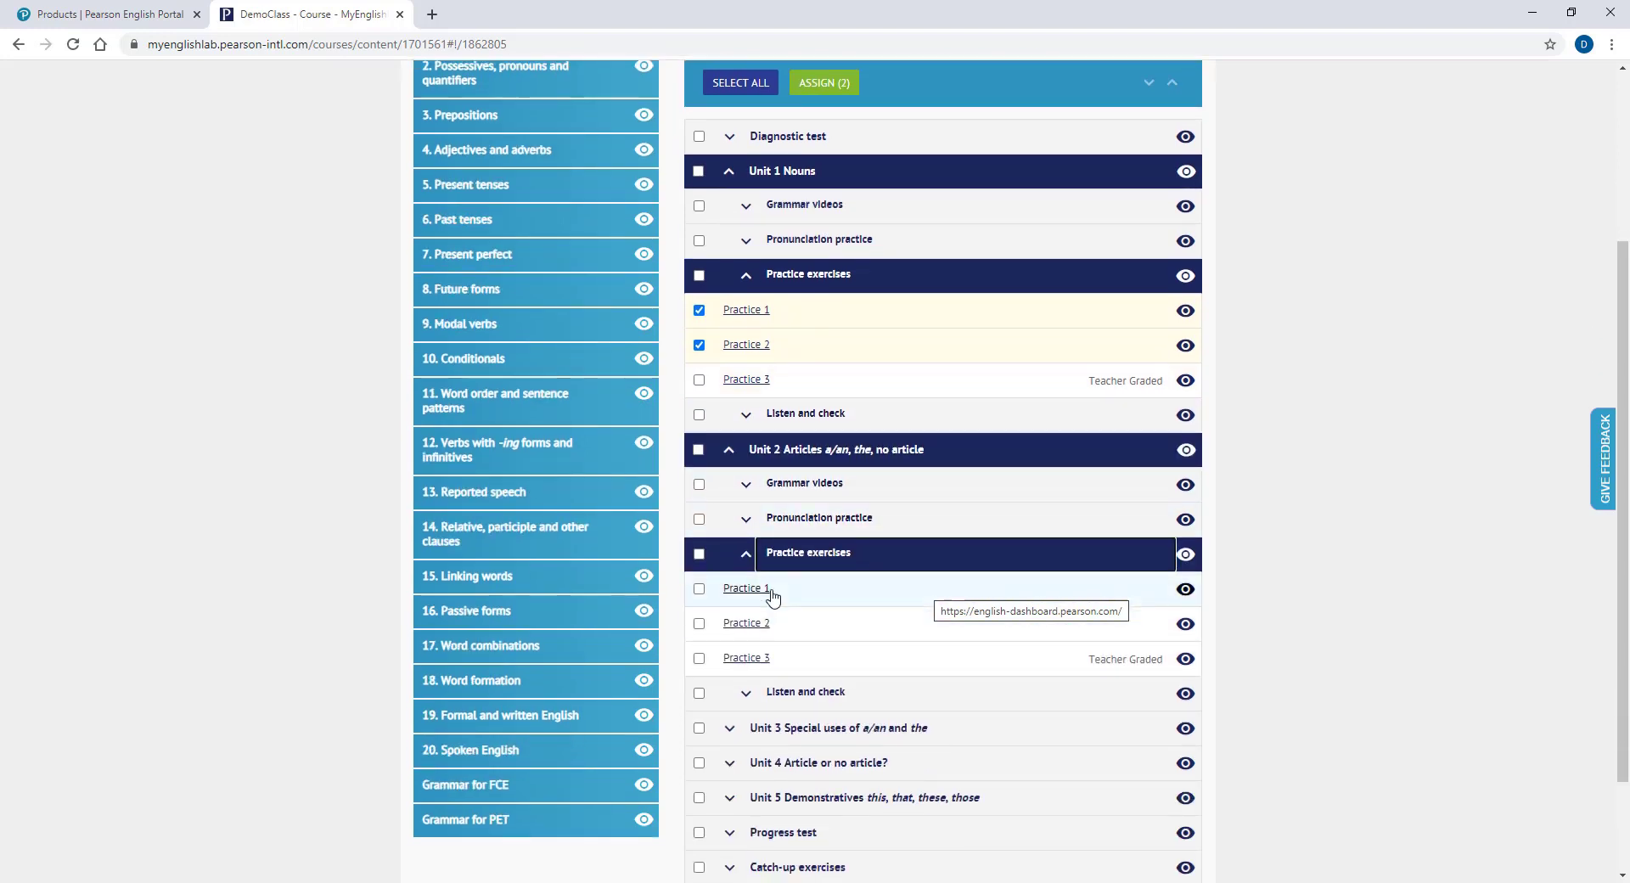
pyautogui.click(700, 589)
pyautogui.click(701, 624)
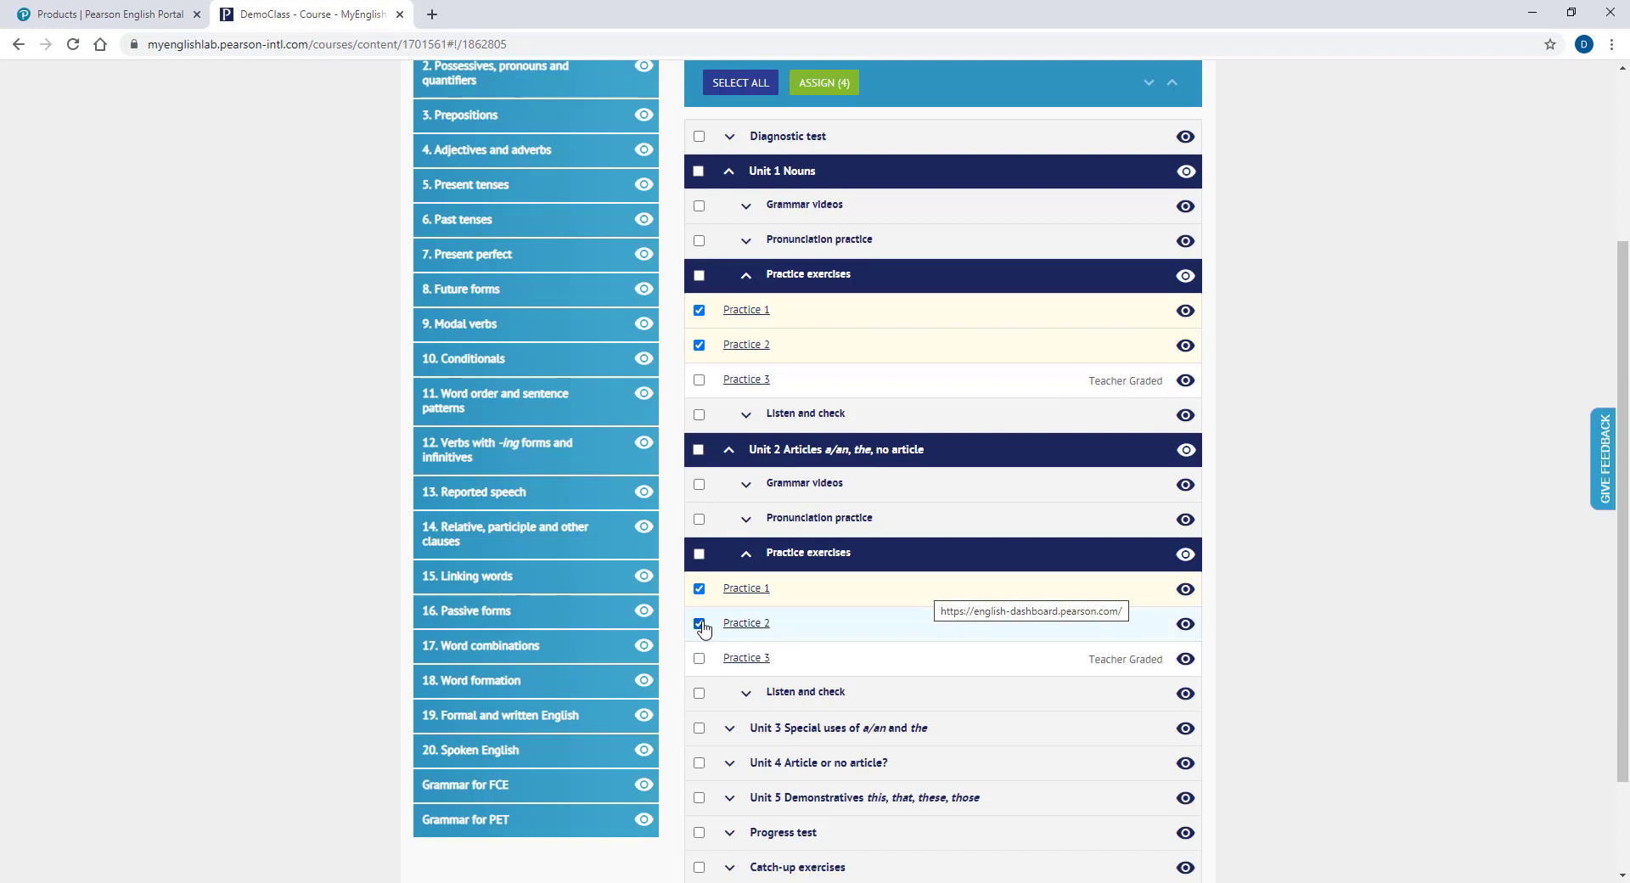
# Select Explanation 1 and Practice 1 from the pronunciation practice of Unit 2.
pyautogui.click(751, 520)
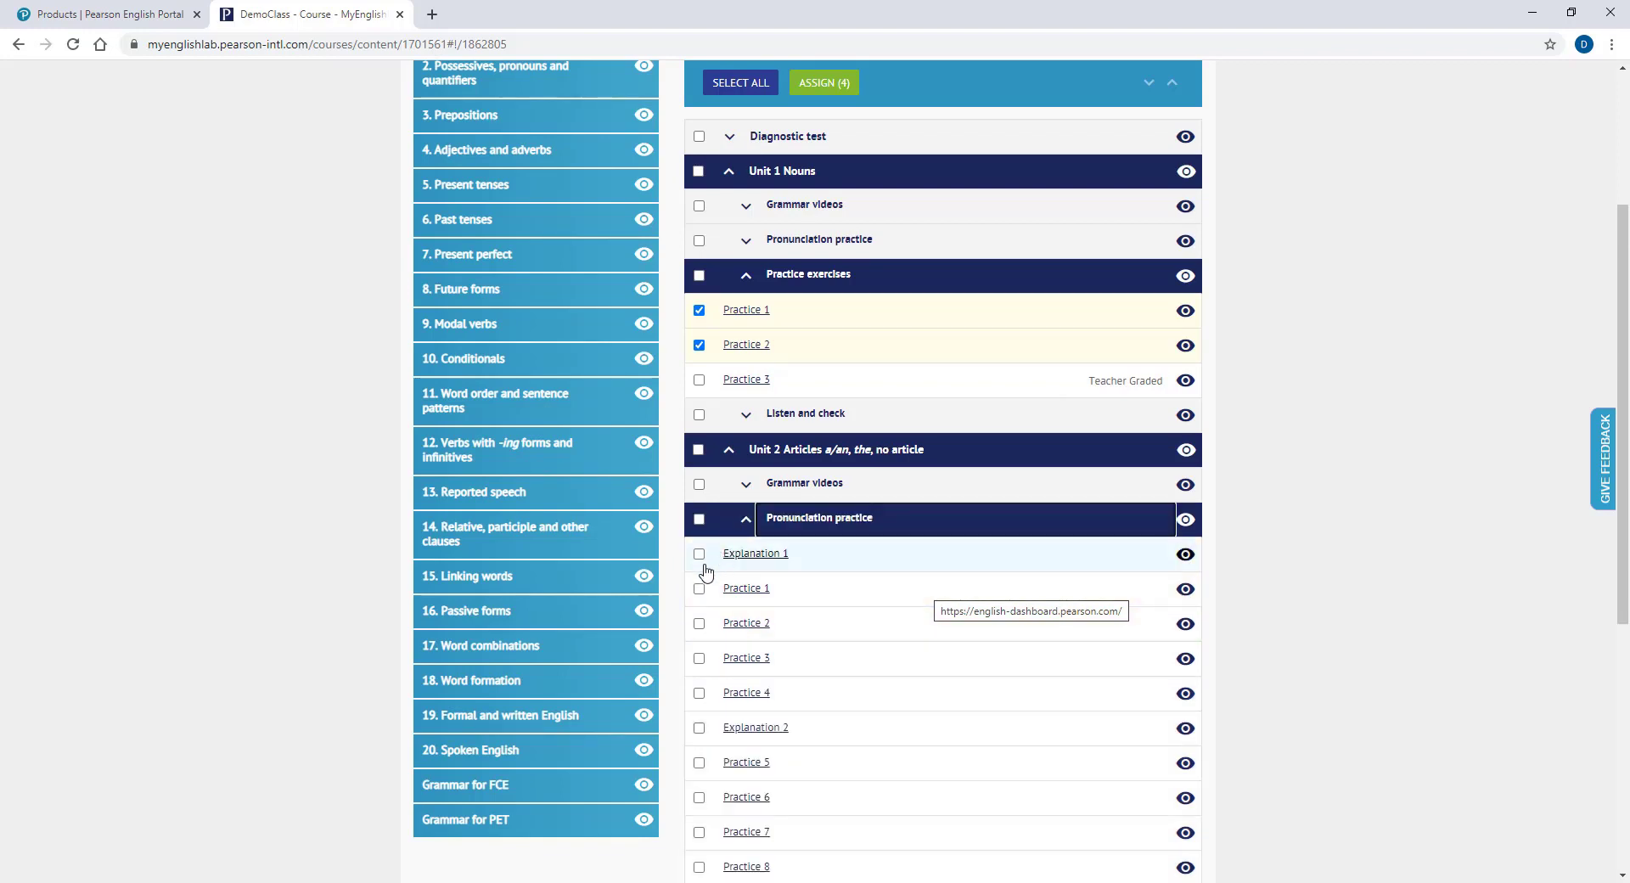
pyautogui.click(700, 588)
pyautogui.click(700, 554)
pyautogui.scroll(2, 704, 558)
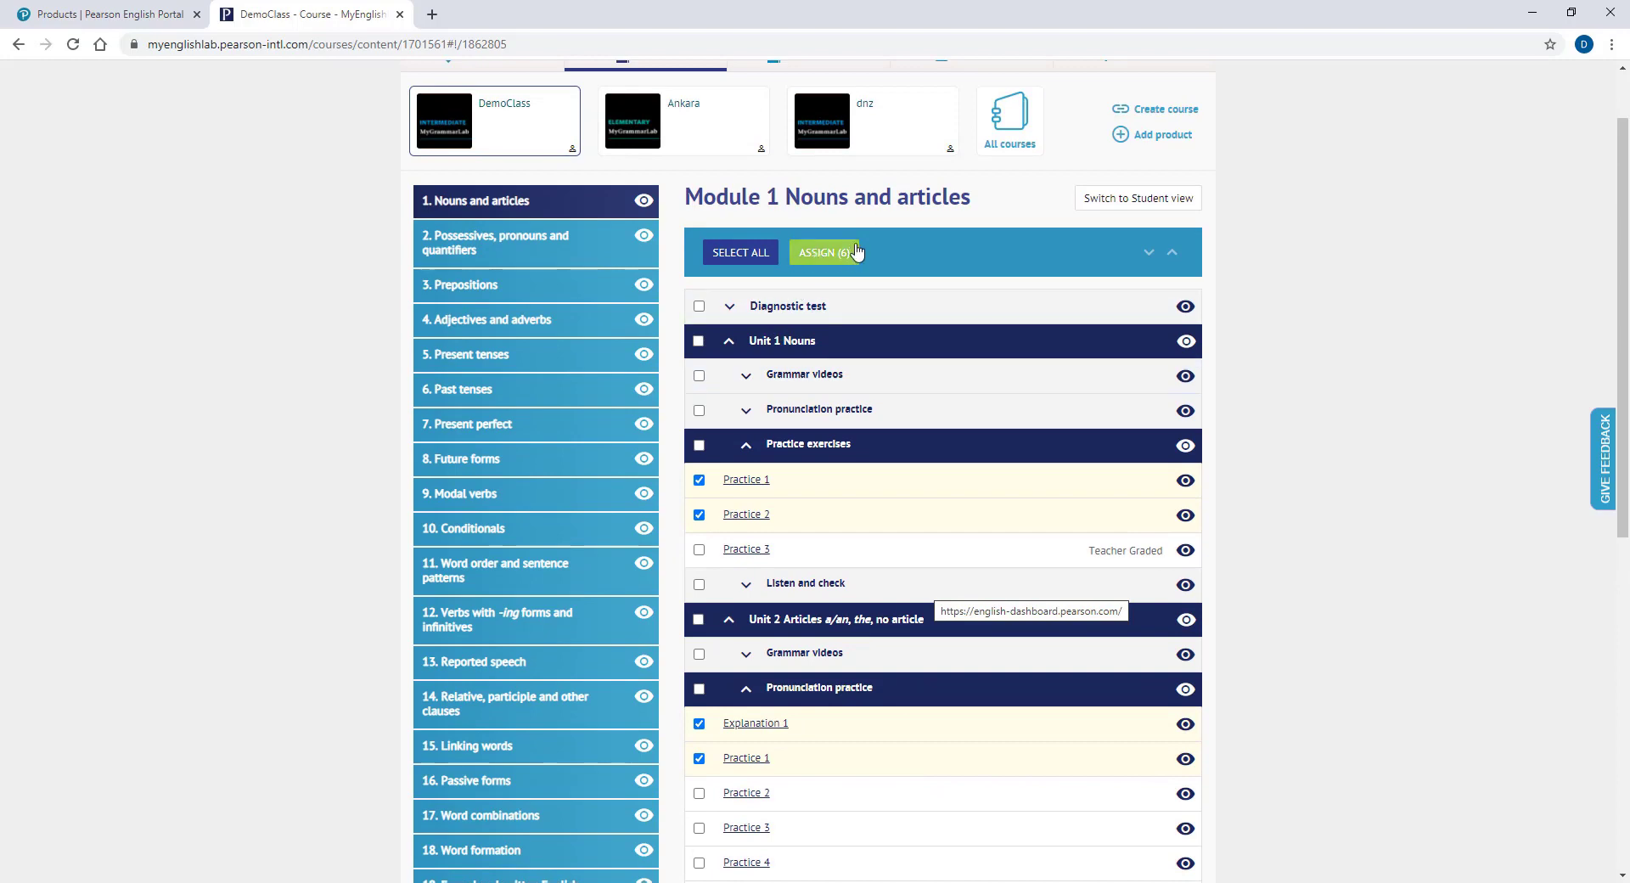
# Start assigning the selected exercises to all students, including those who join the course after the assignment is sent.
pyautogui.click(825, 255)
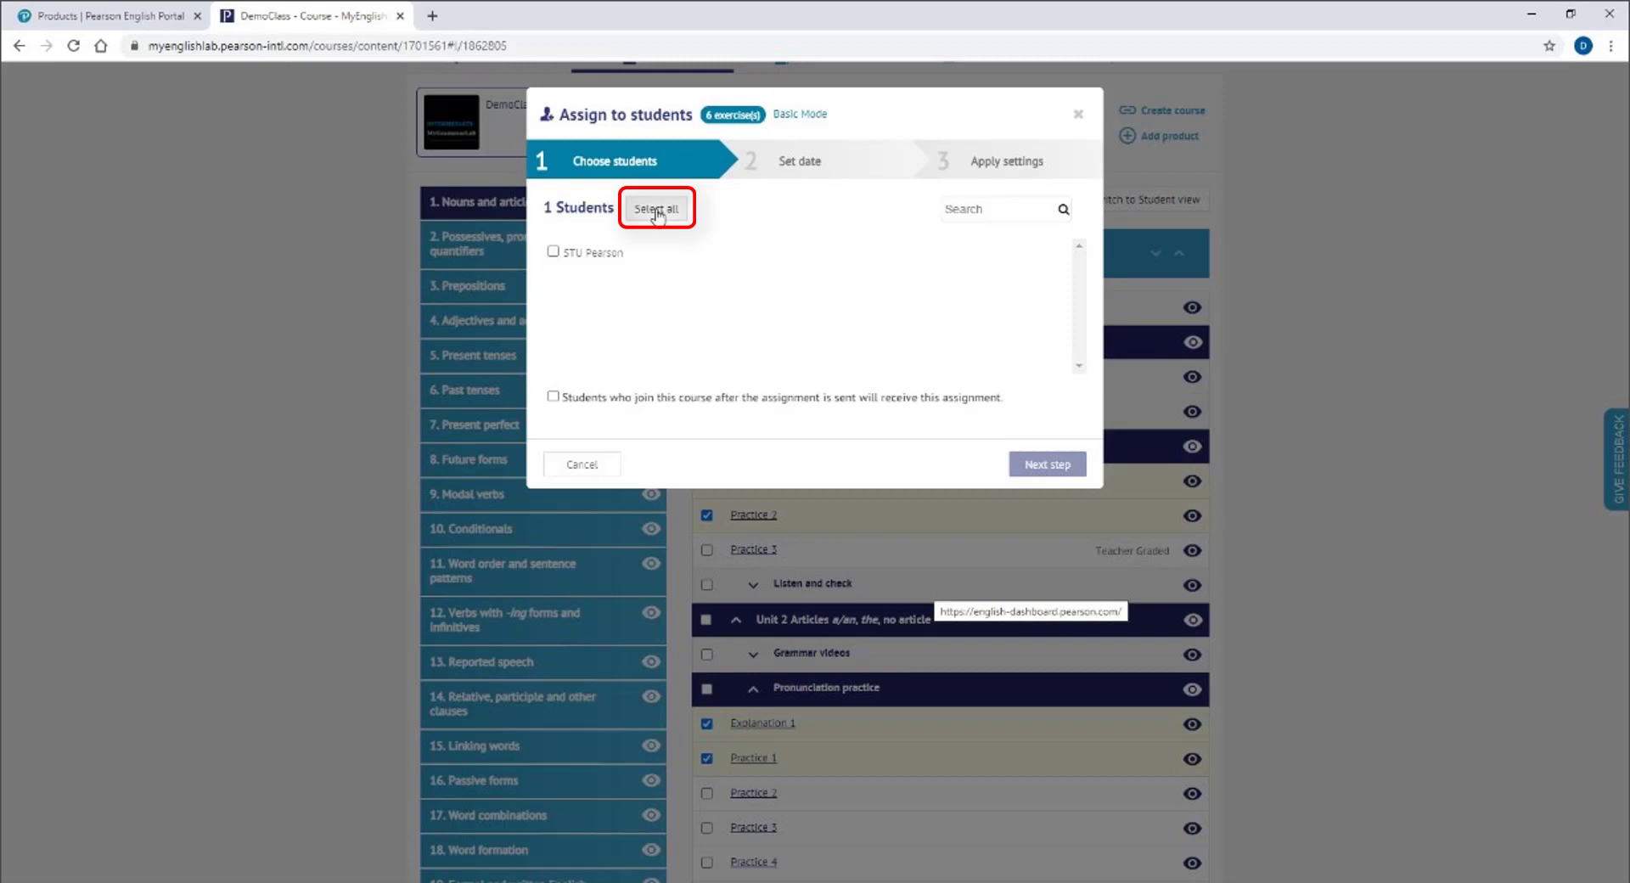
pyautogui.click(656, 212)
pyautogui.click(553, 397)
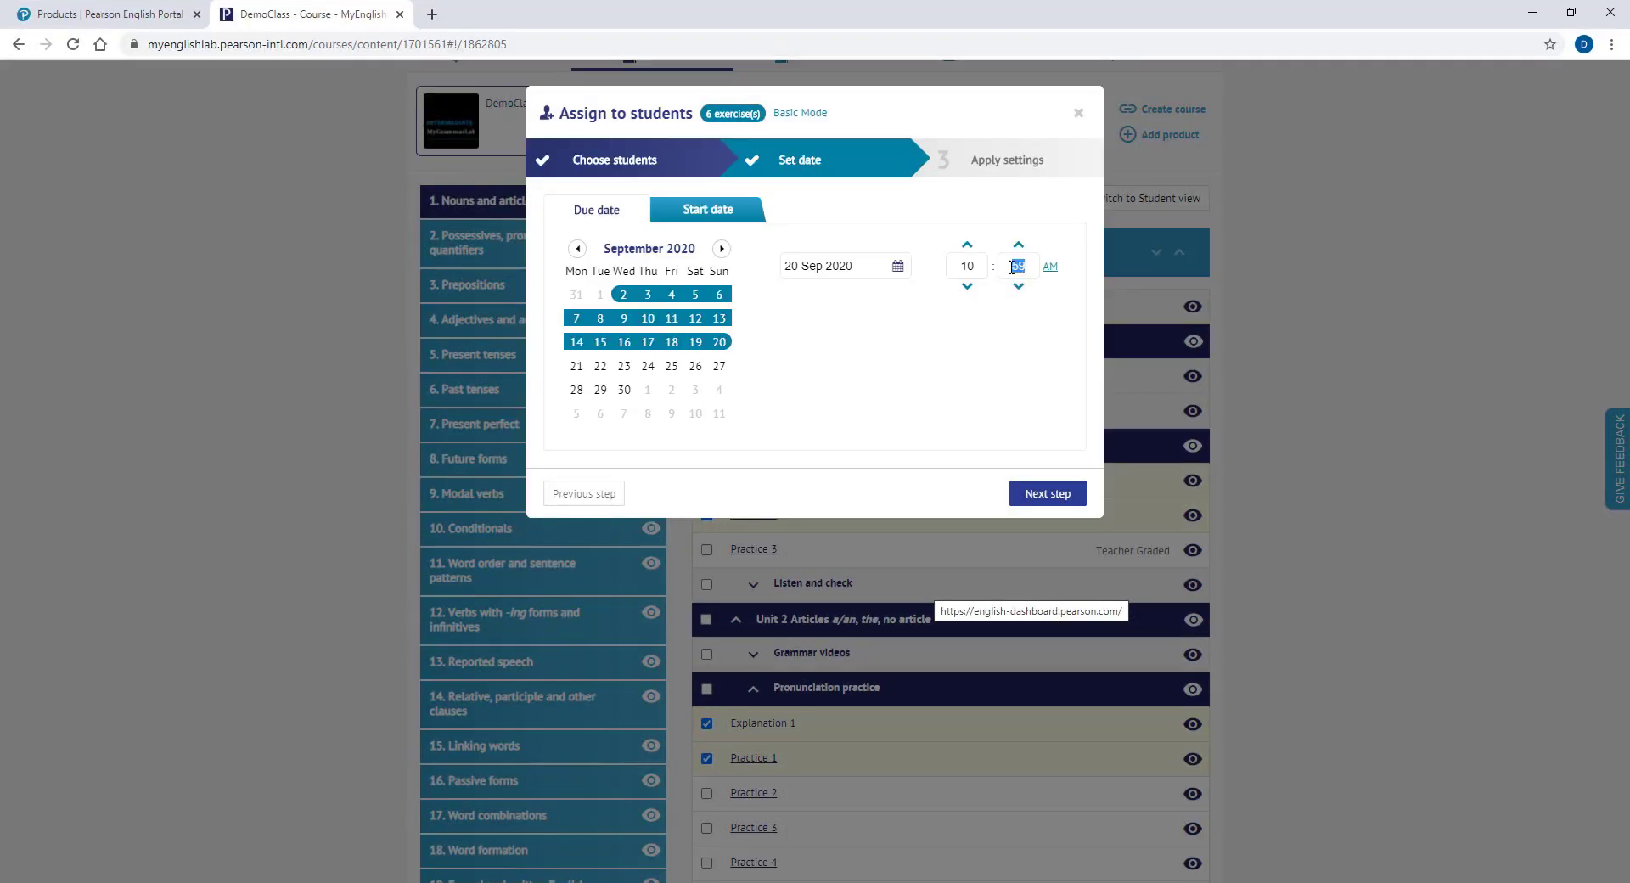
# Set the assignment due on 20 Sep 2020 at 10:45 PM and starting on 7 Sep 2020 instead of immediately.
pyautogui.write('45')
pyautogui.click(1050, 267)
pyautogui.click(714, 212)
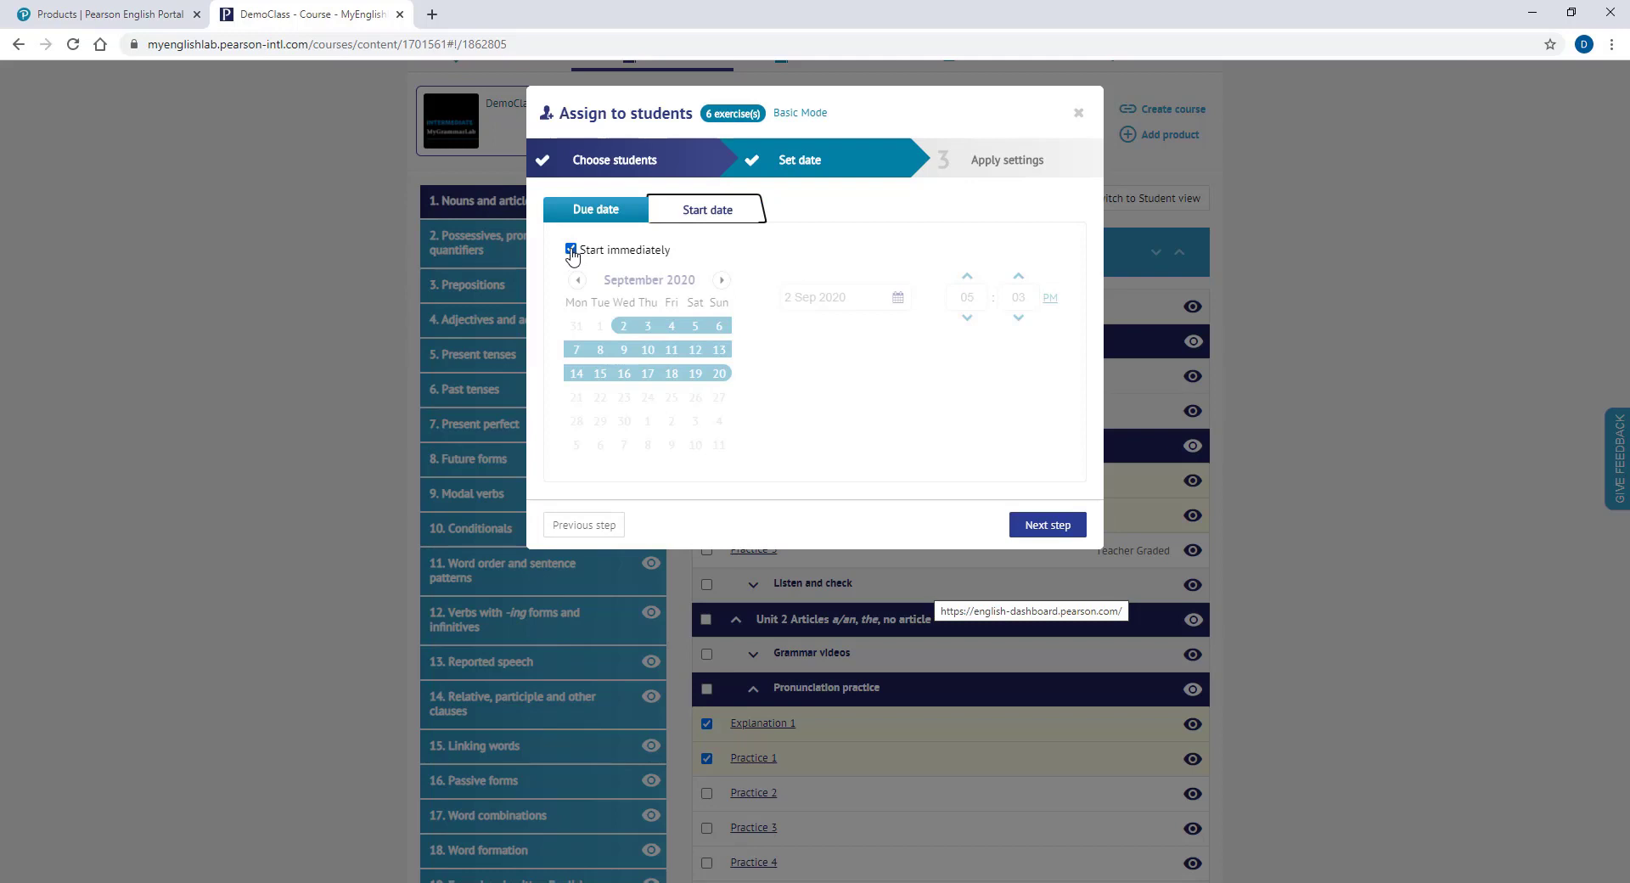
pyautogui.click(570, 250)
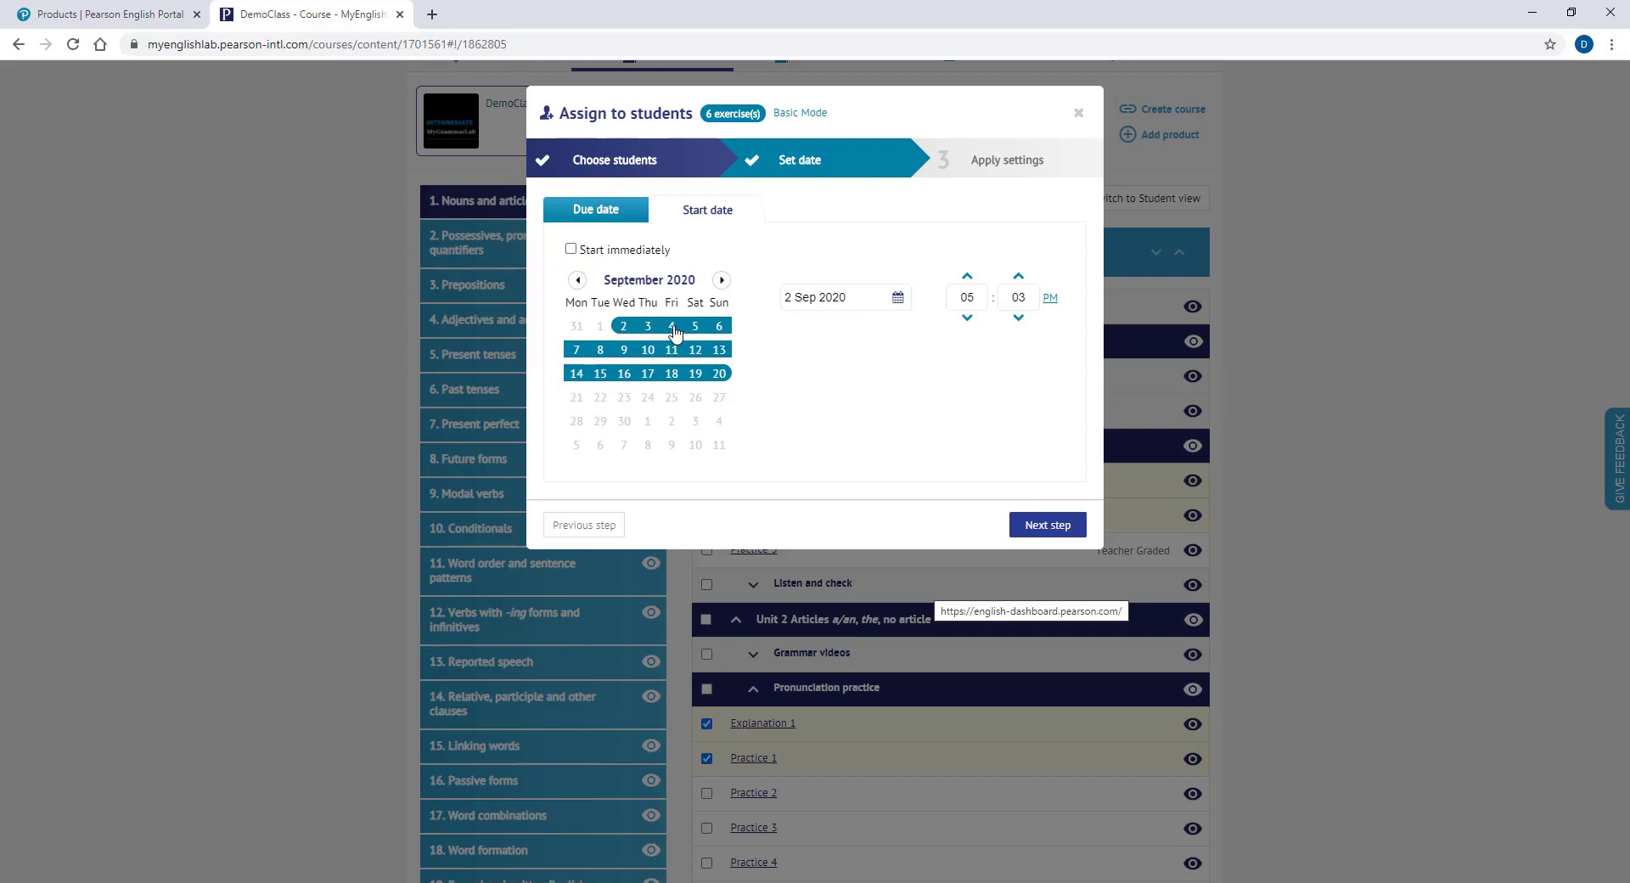
pyautogui.click(576, 352)
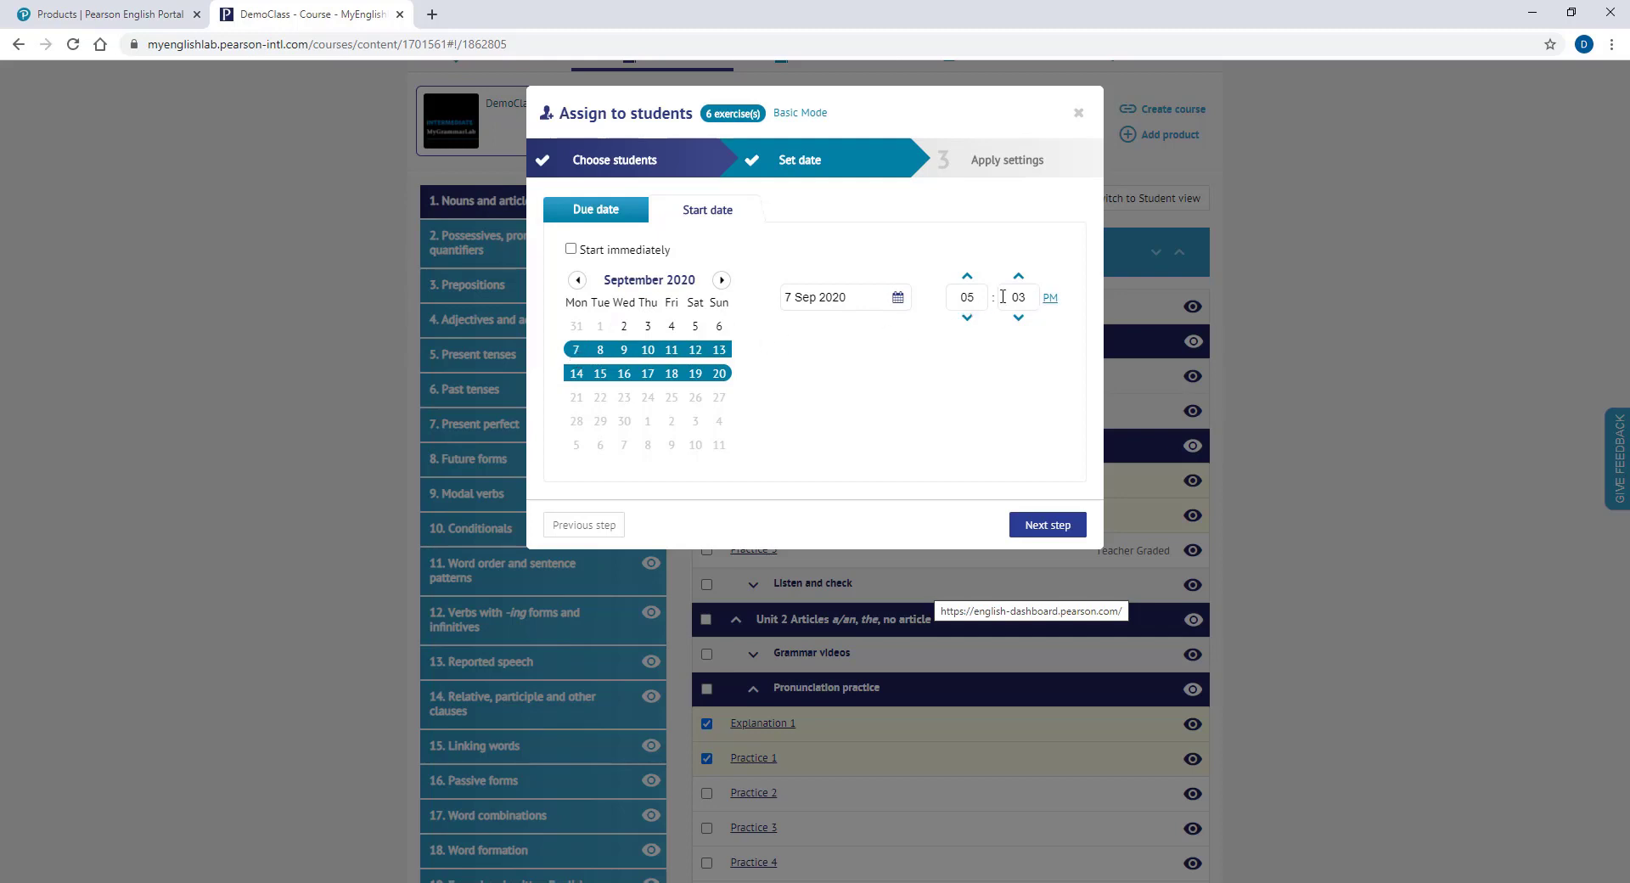
pyautogui.moveTo(974, 297); pyautogui.dragTo(965, 297)
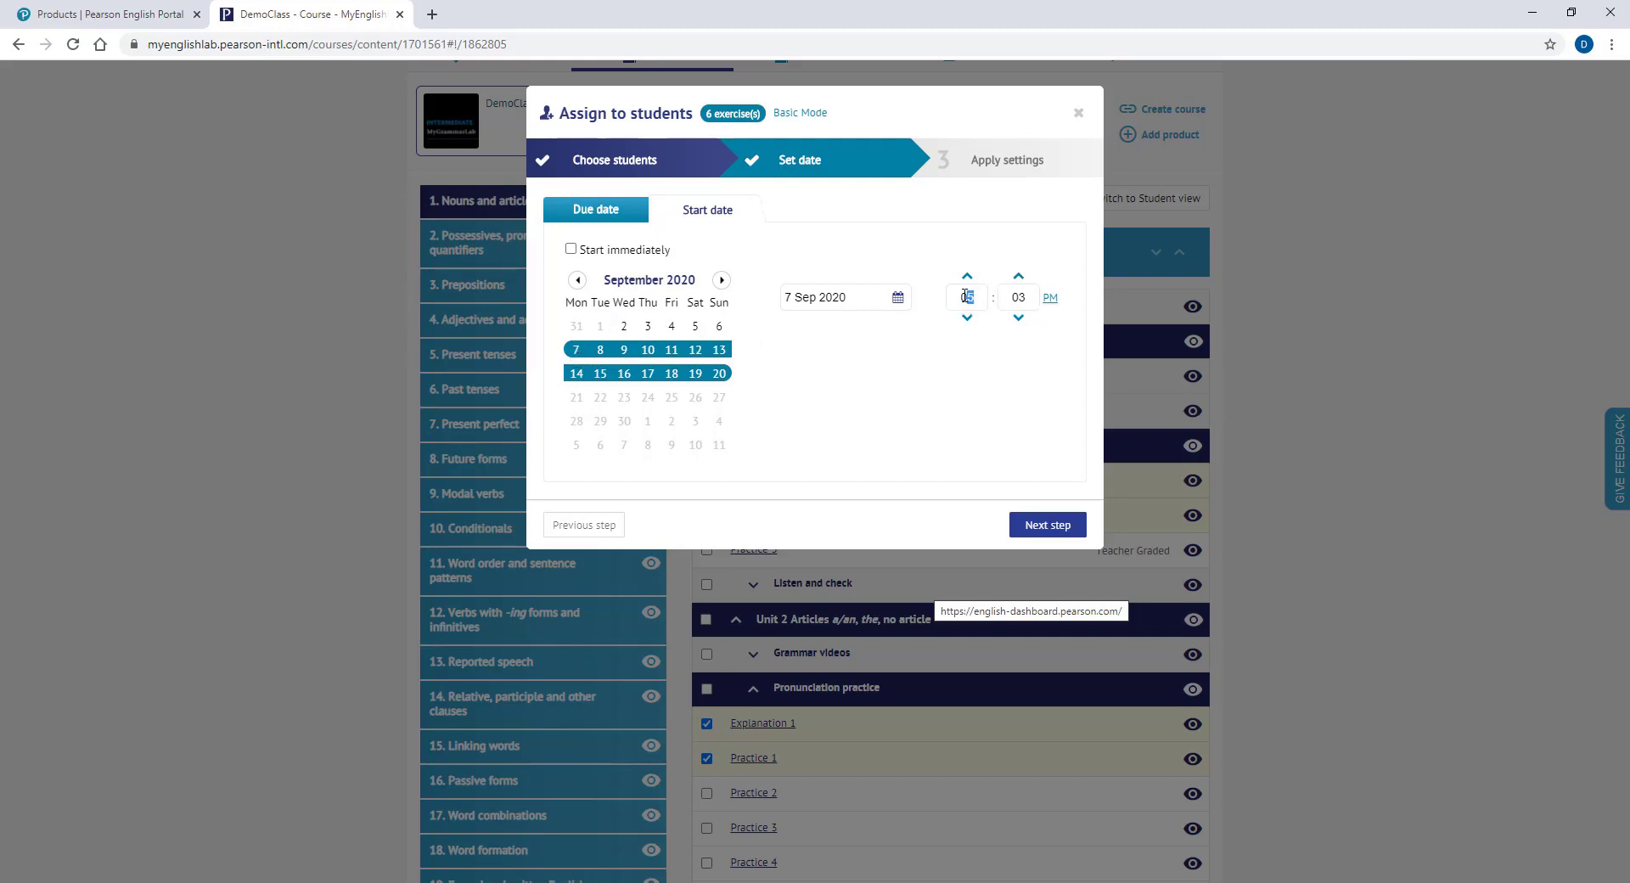
pyautogui.click(1047, 525)
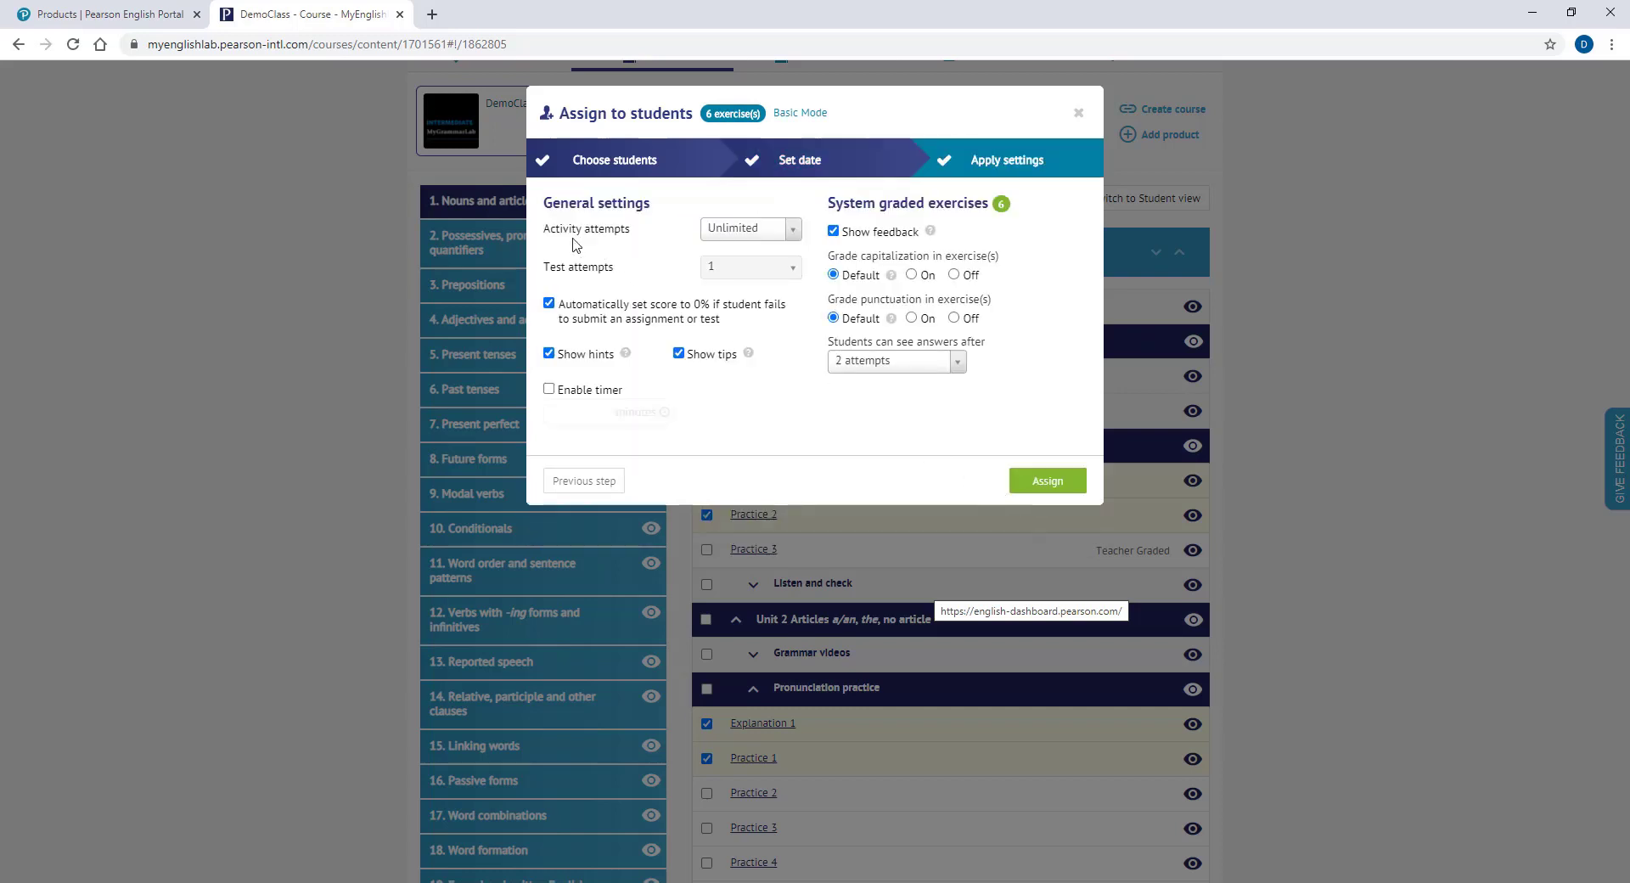
# Limit activity attempts to 1 and enable a 30-minute timer in the assignment's general settings.
pyautogui.moveTo(544, 228); pyautogui.dragTo(632, 229)
pyautogui.click(638, 235)
pyautogui.click(743, 236)
pyautogui.click(737, 278)
pyautogui.moveTo(629, 358)
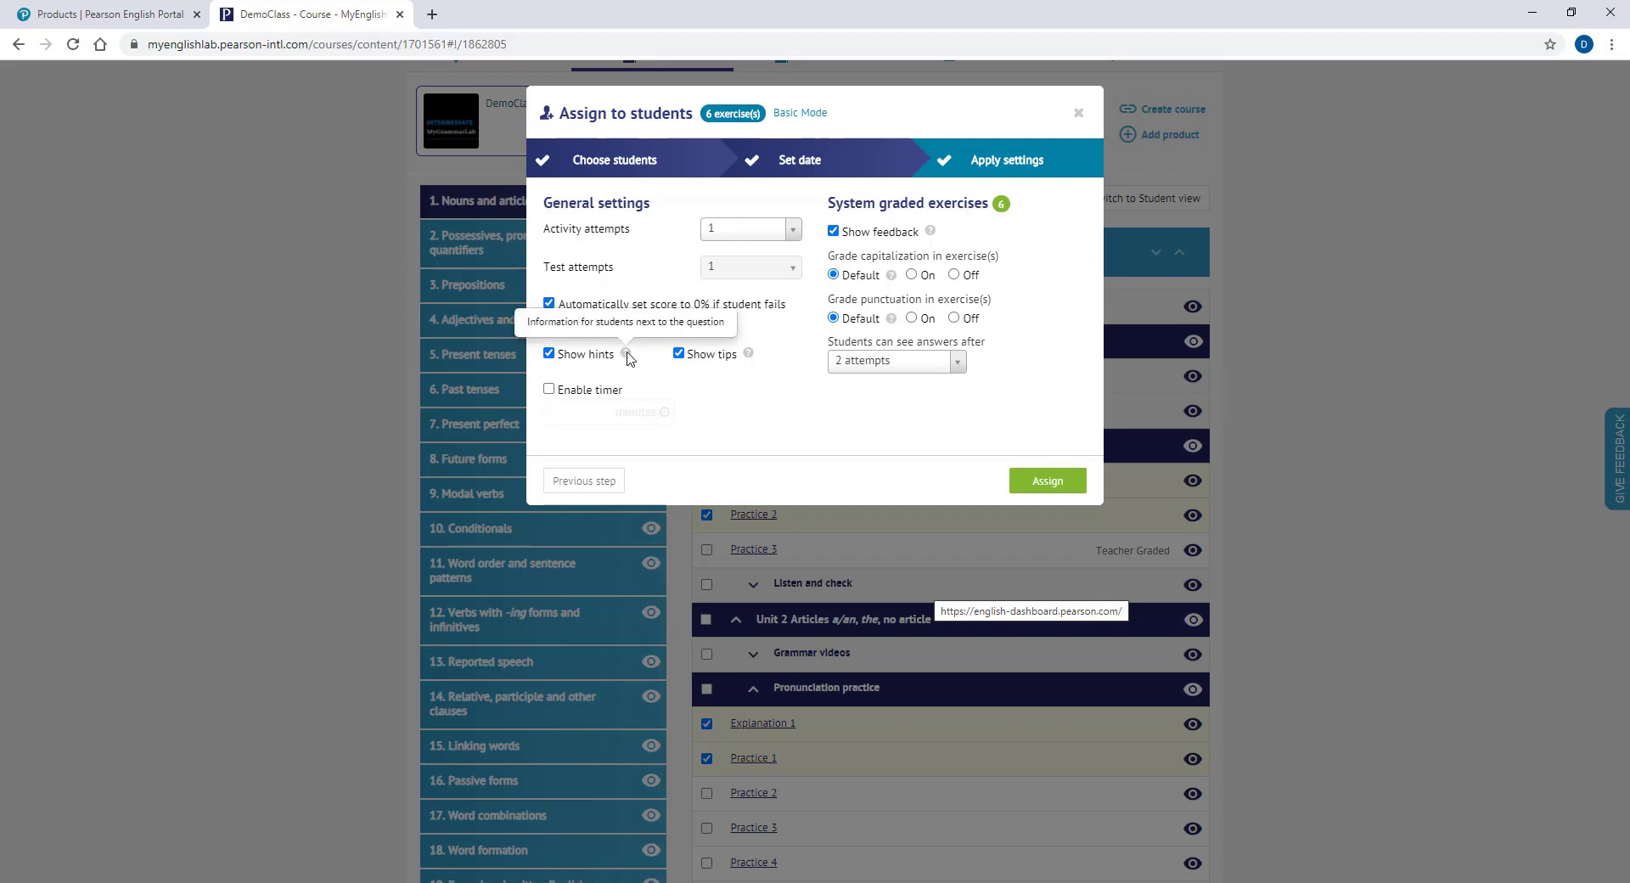
pyautogui.moveTo(750, 357)
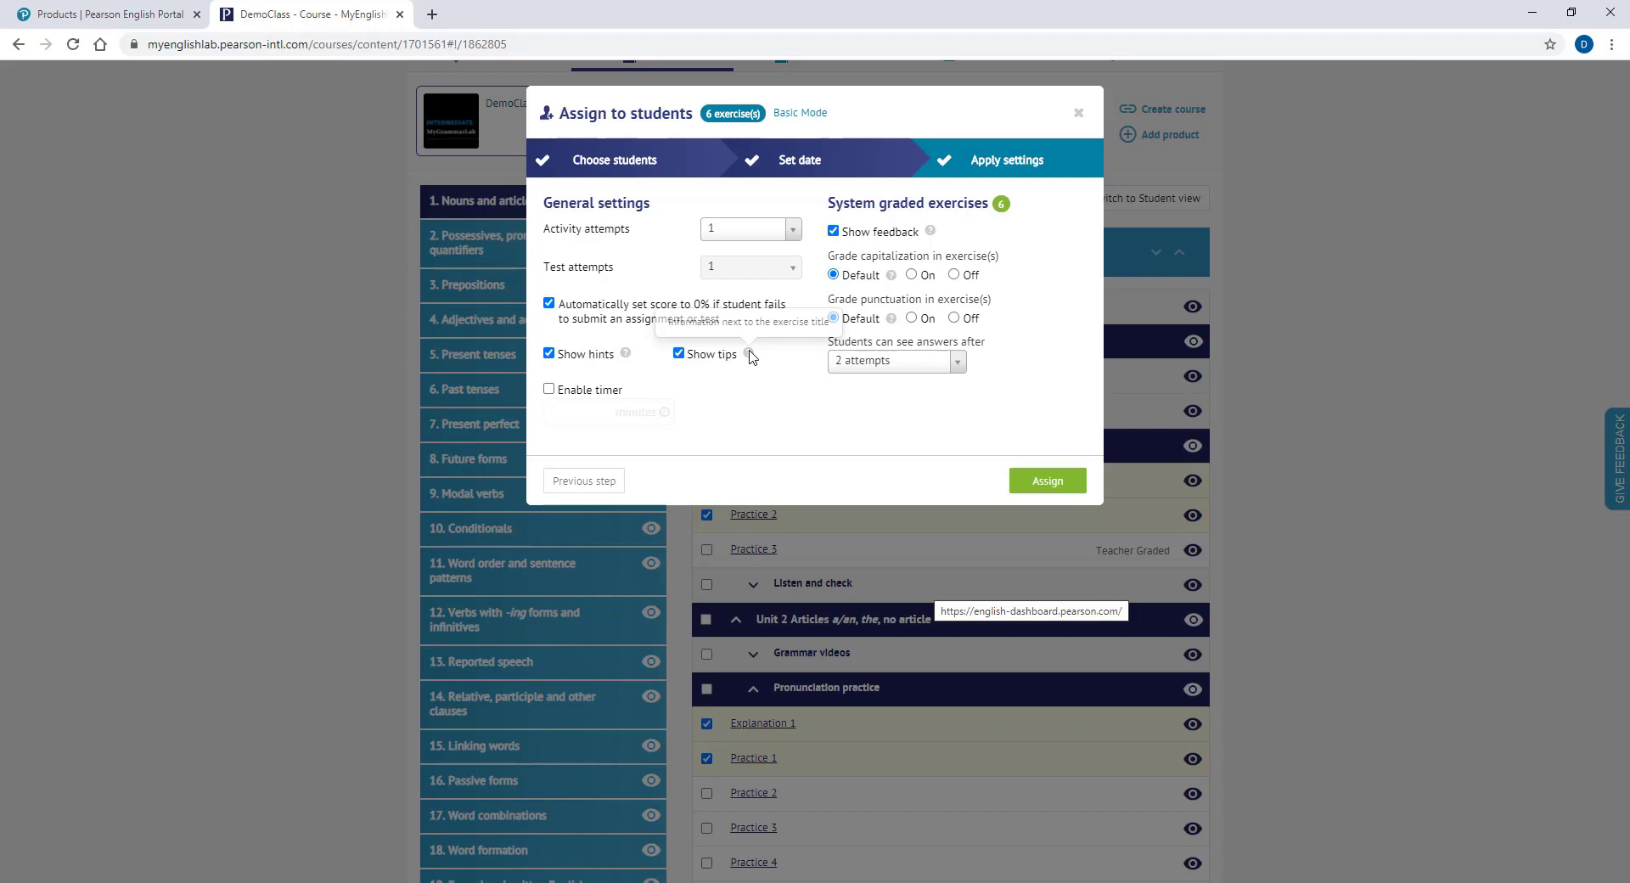
pyautogui.click(604, 390)
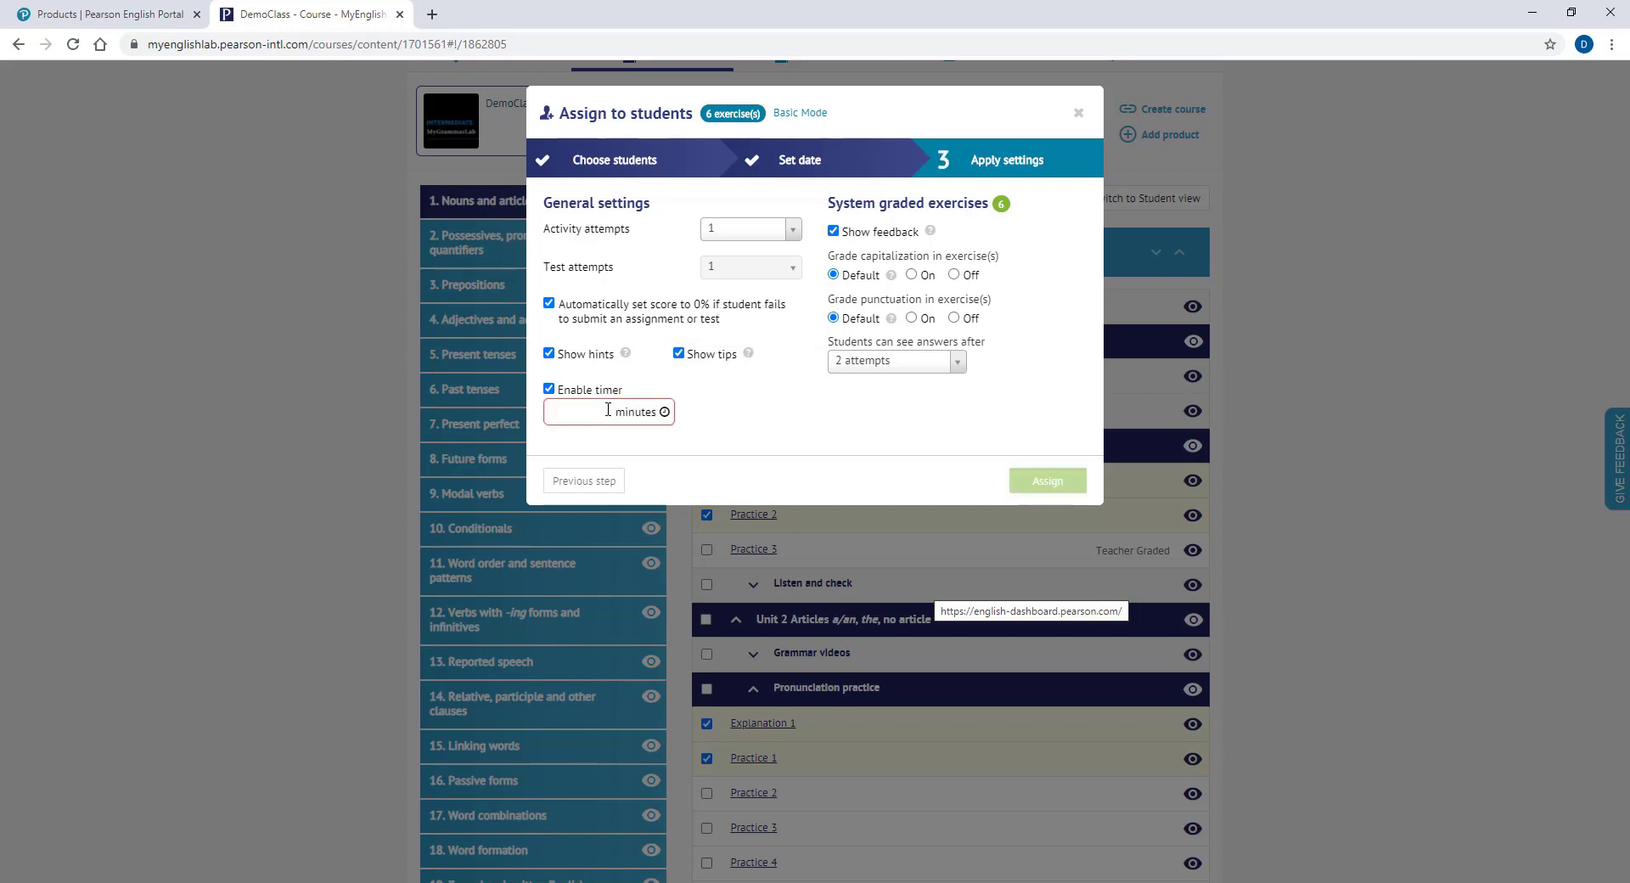
pyautogui.write('30')
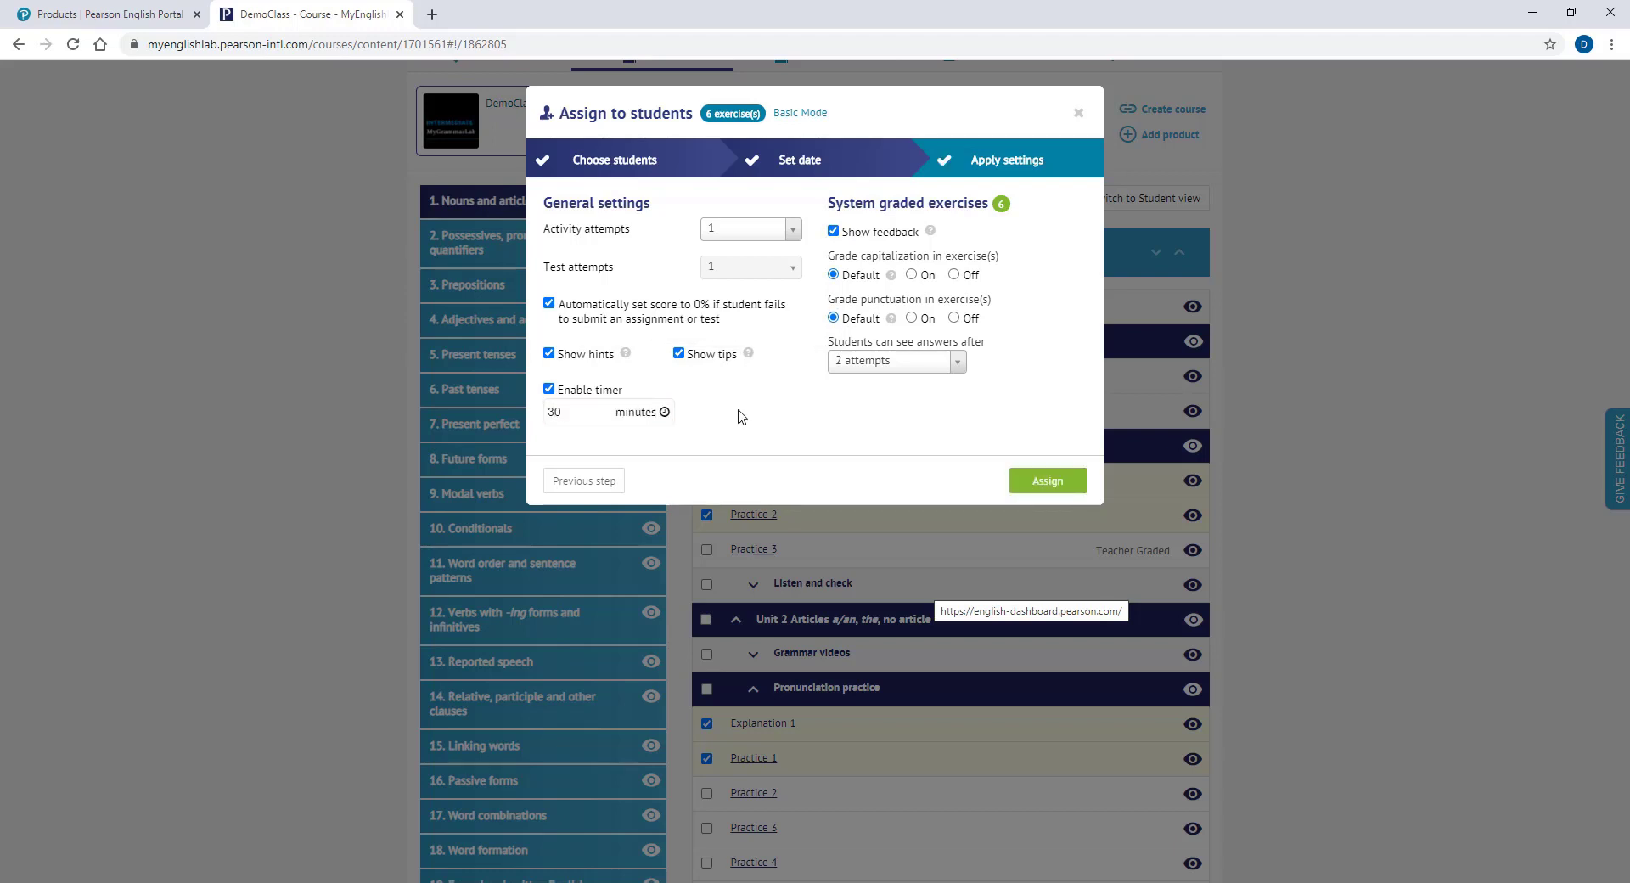
# Keep feedback shown and answers available after 2 attempts, assign the exercises and close the confirmation.
pyautogui.moveTo(931, 235)
pyautogui.click(833, 232)
pyautogui.click(950, 371)
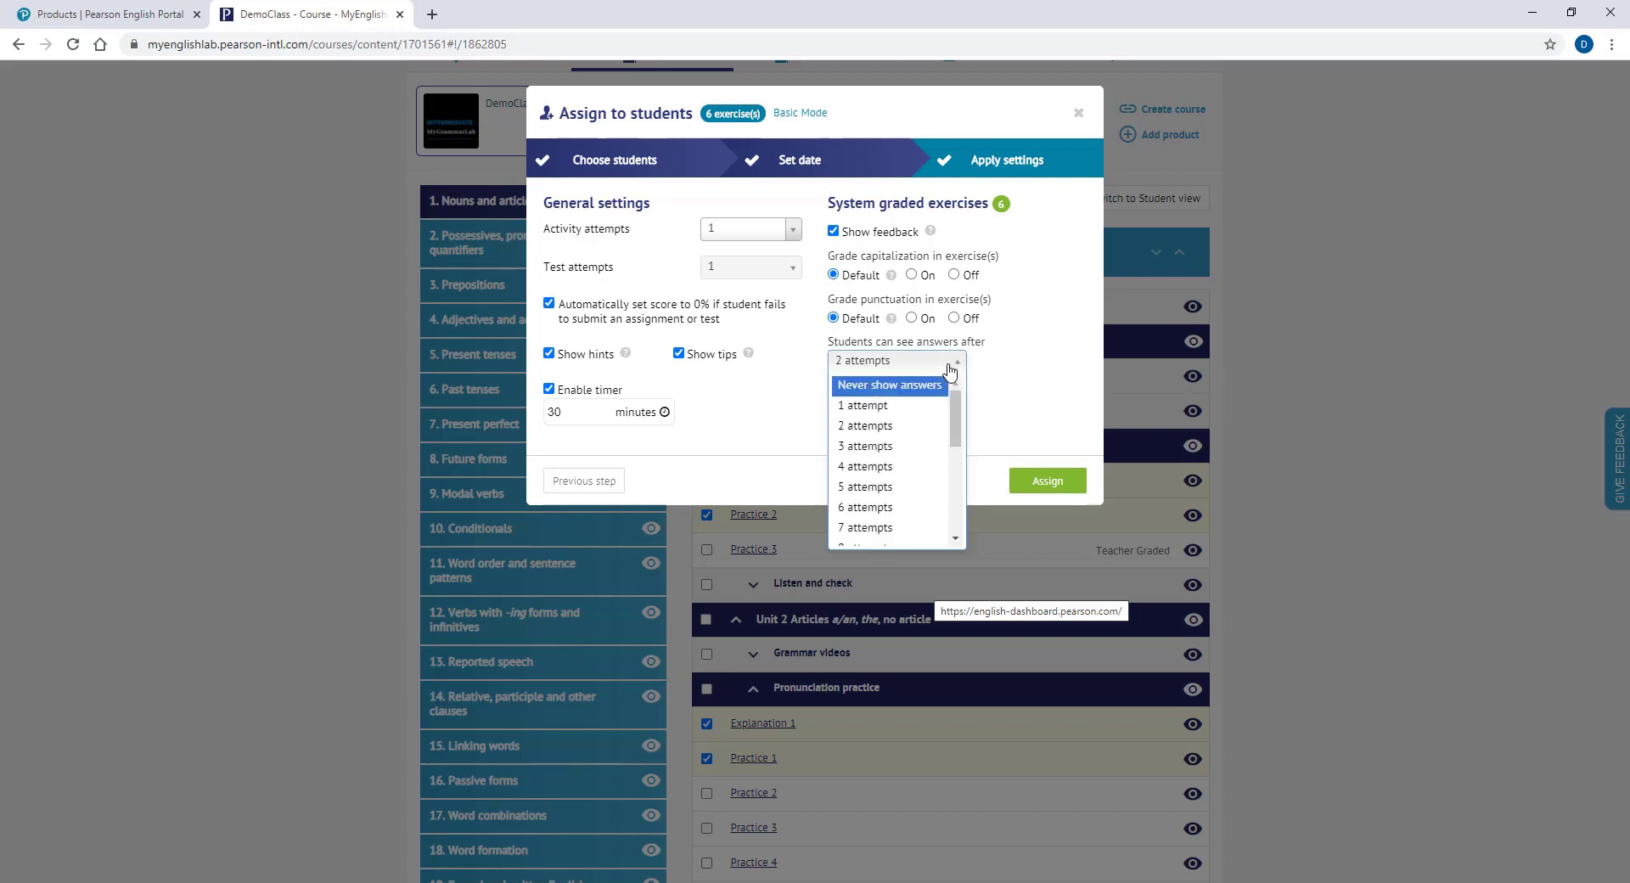
pyautogui.click(950, 371)
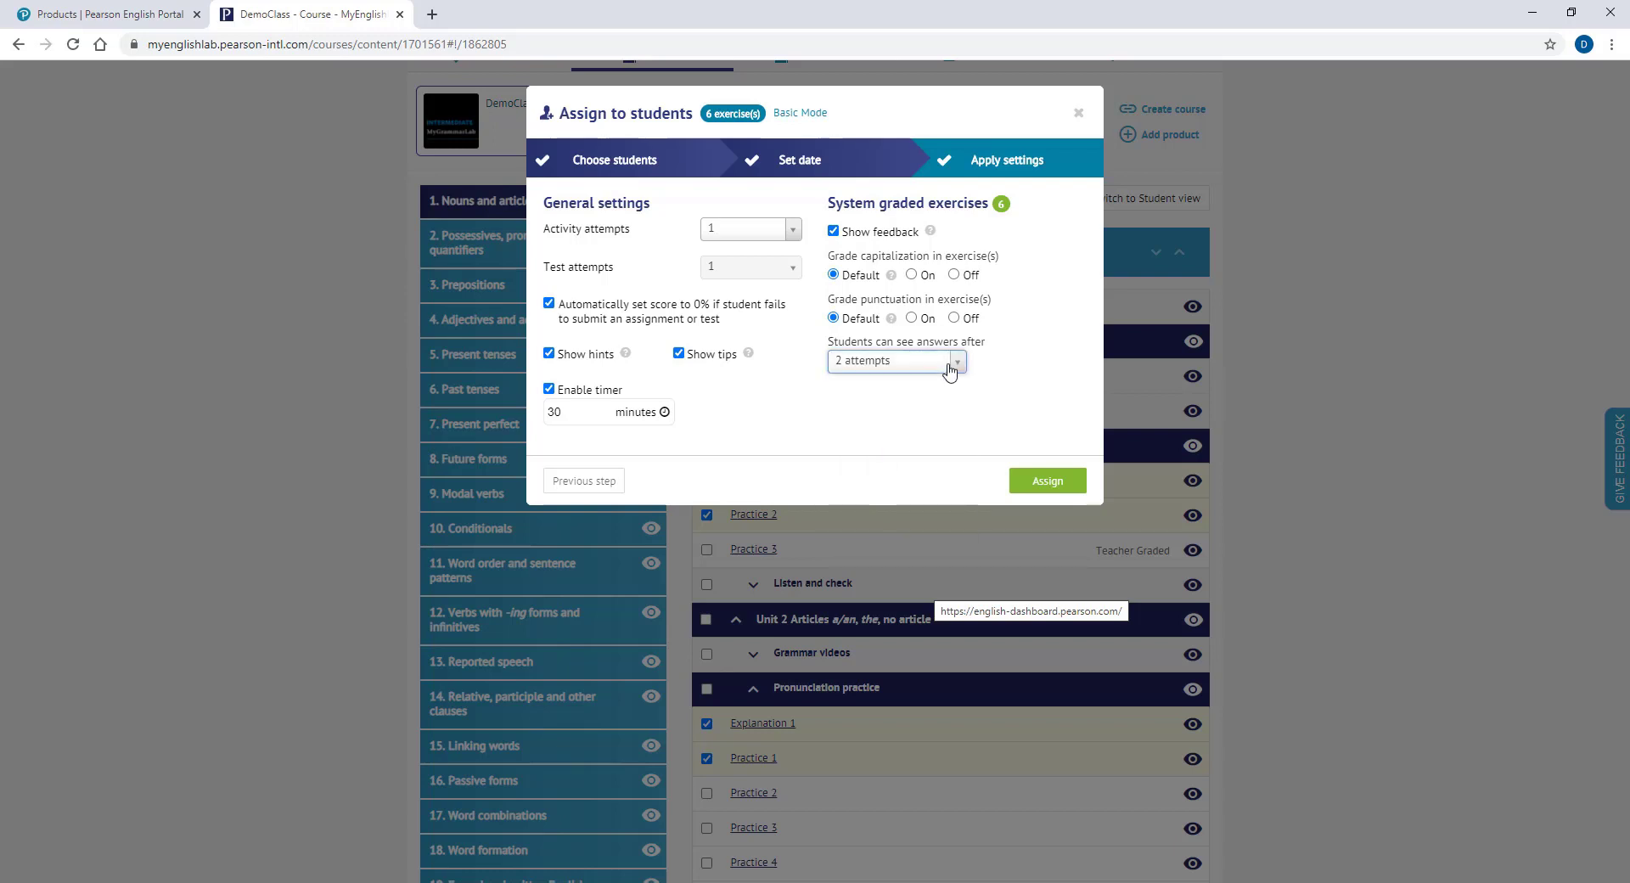
pyautogui.click(1049, 486)
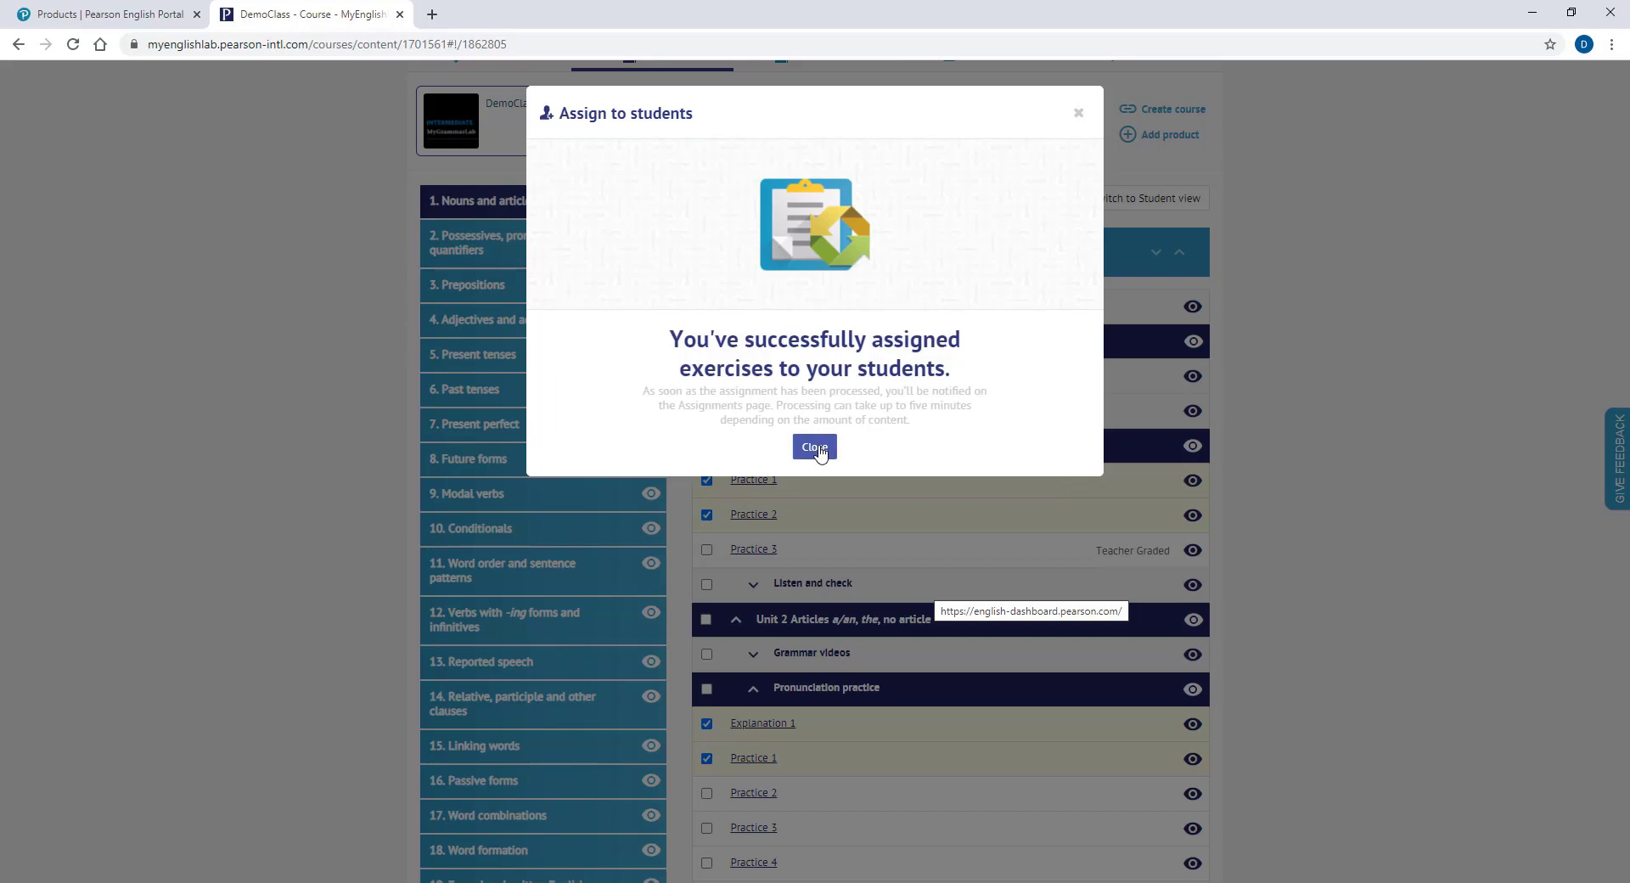
pyautogui.click(817, 450)
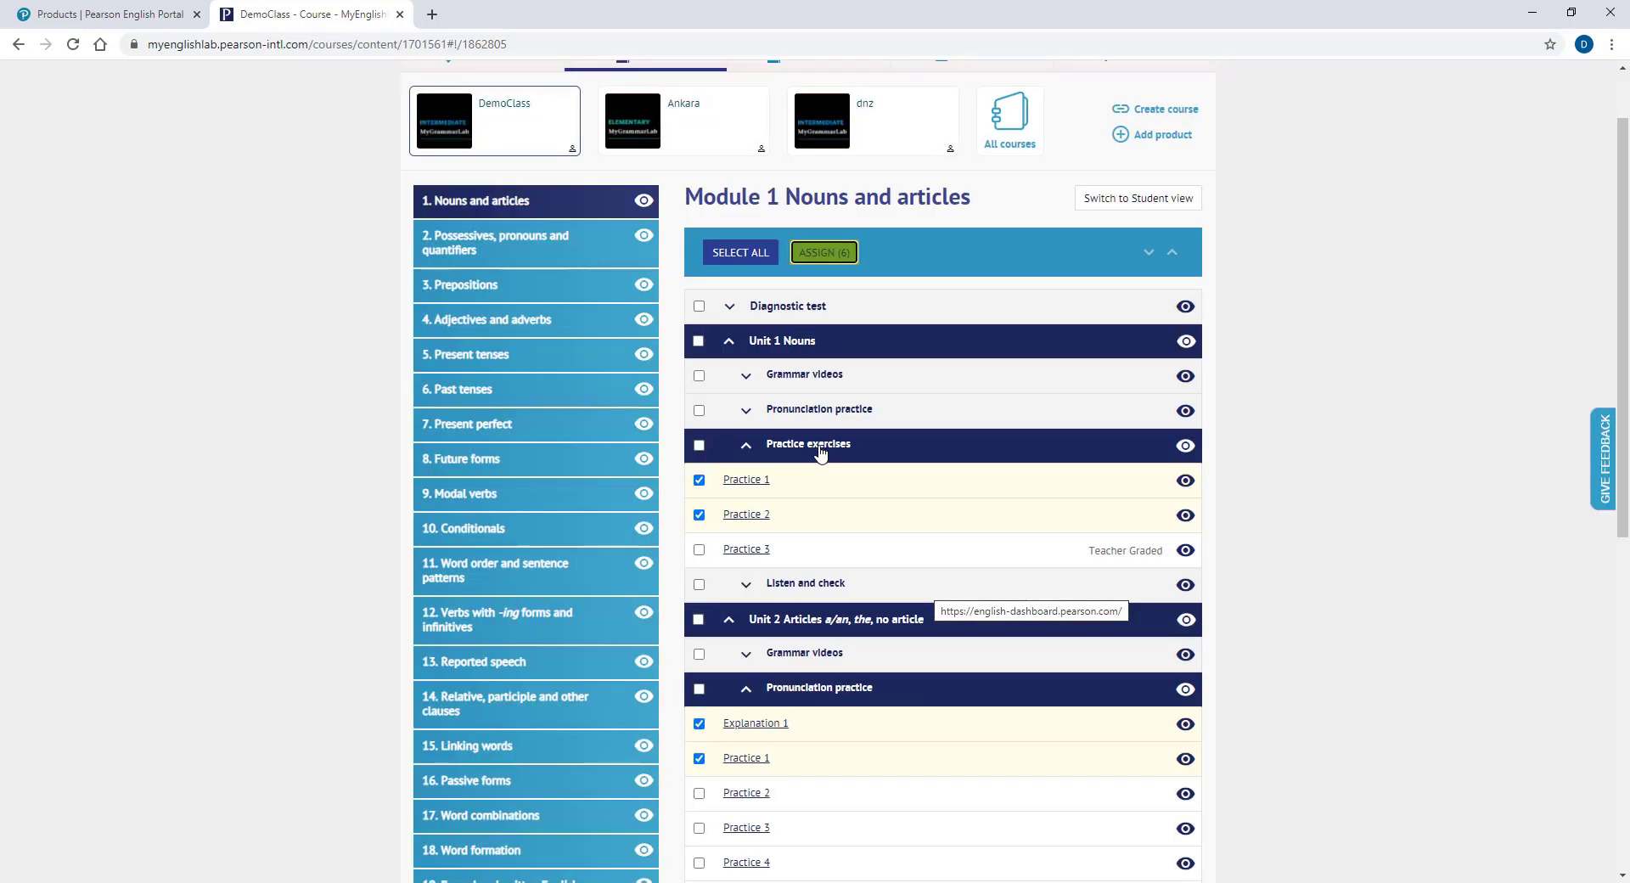
# Open the recent assignment activity and limit it to the Ankara course.
pyautogui.scroll(1, 820, 453)
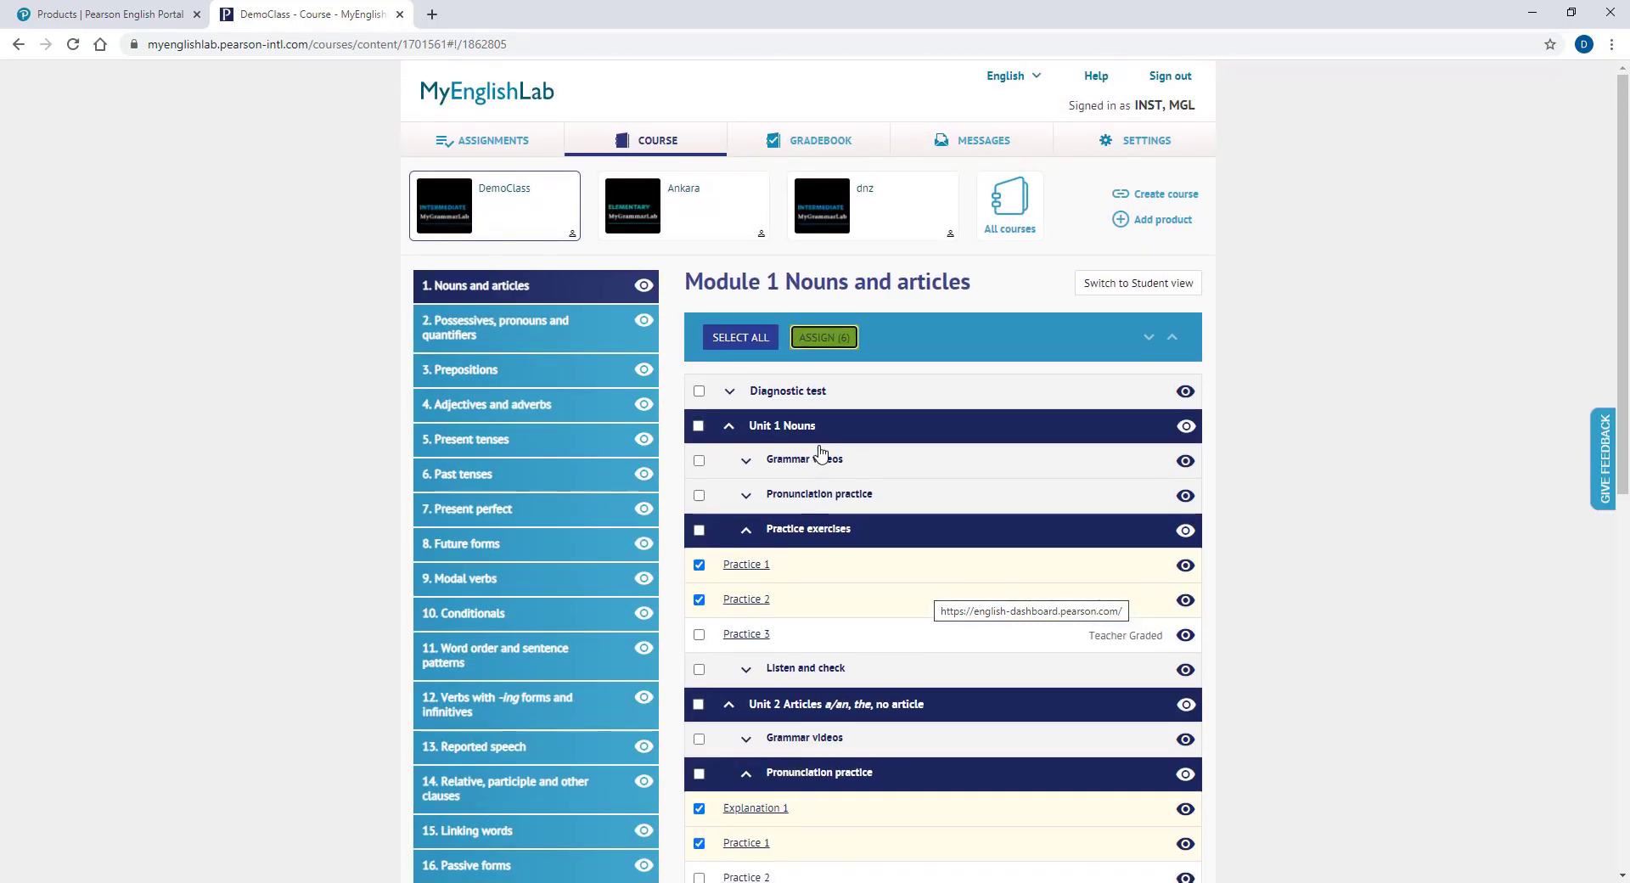
pyautogui.click(485, 143)
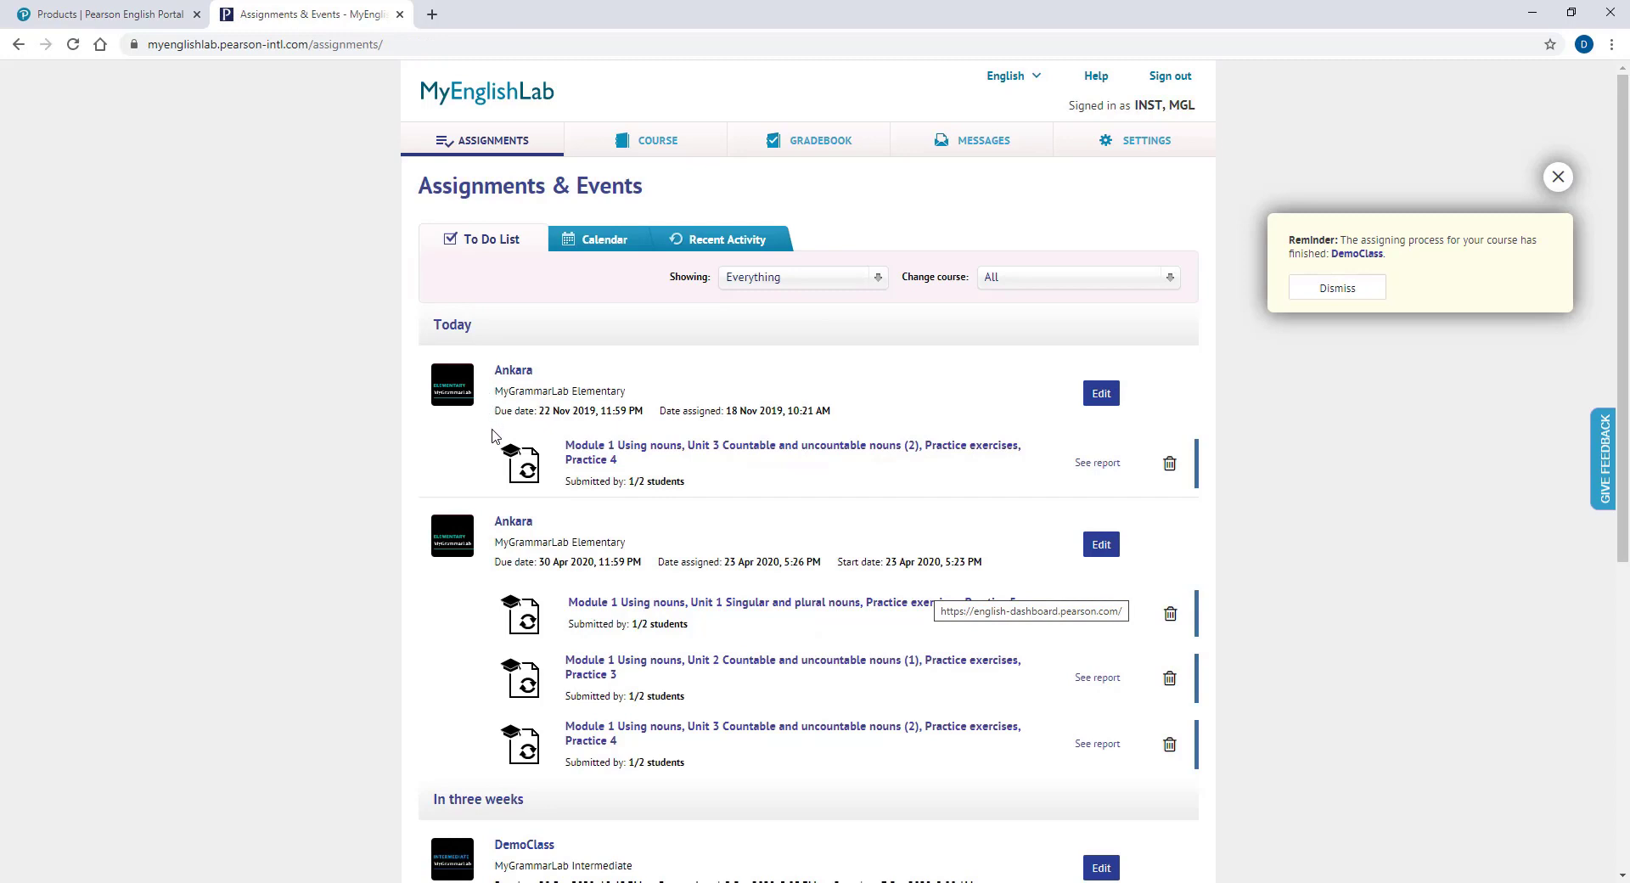
pyautogui.click(727, 239)
pyautogui.click(1011, 278)
pyautogui.click(1018, 344)
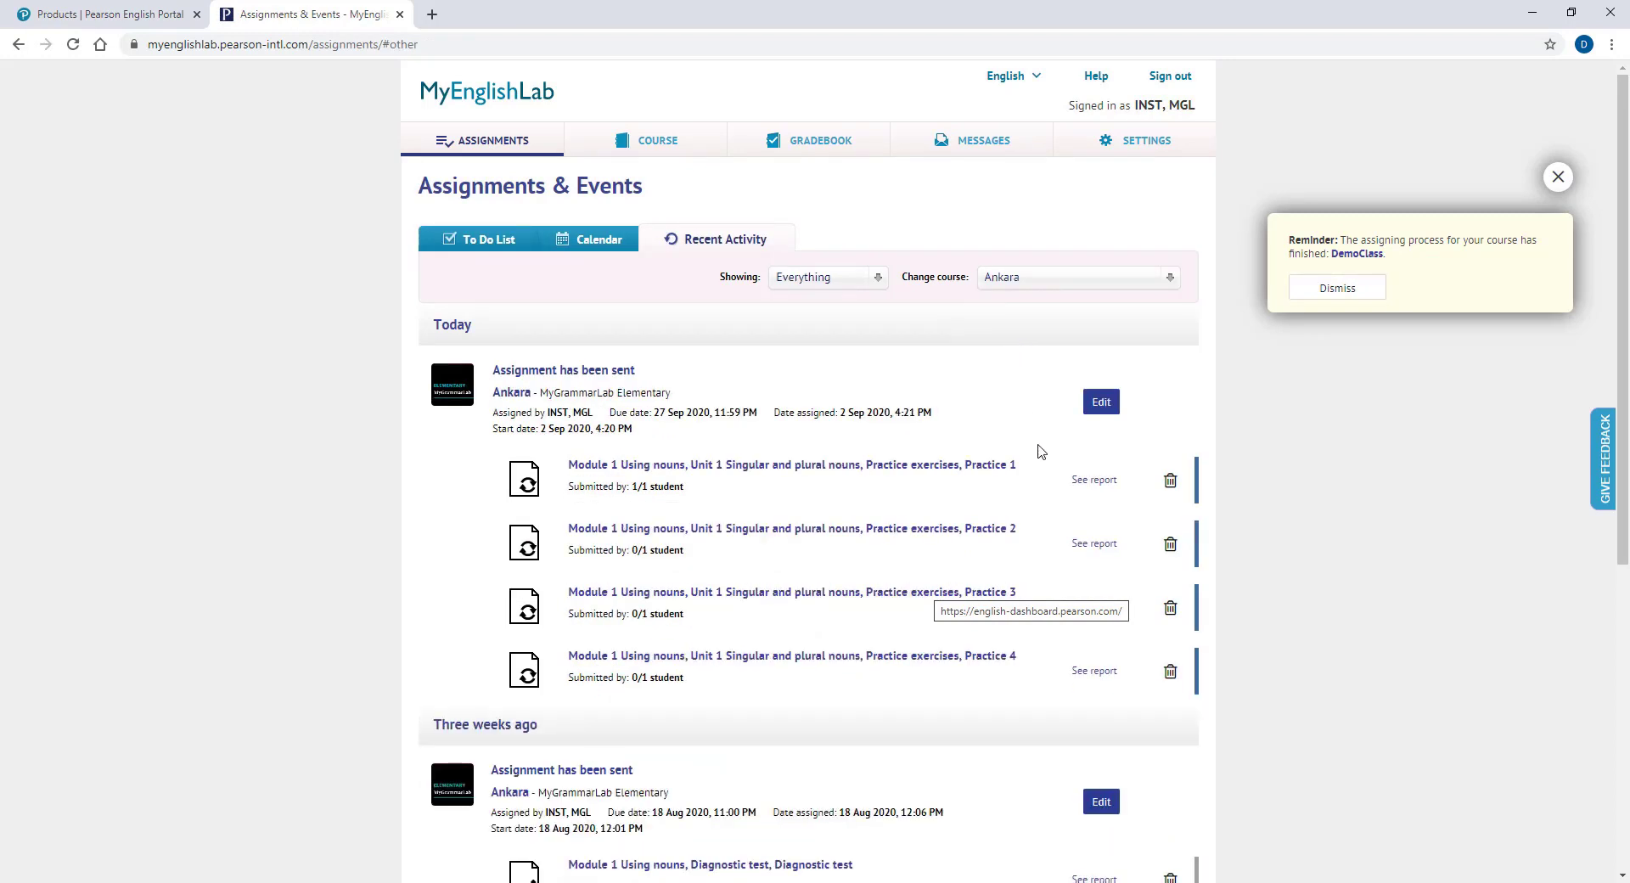
# View the assignment report for Unit 1 Singular and plural nouns, Practice 1, check the student's answers and return to the report.
pyautogui.click(1093, 481)
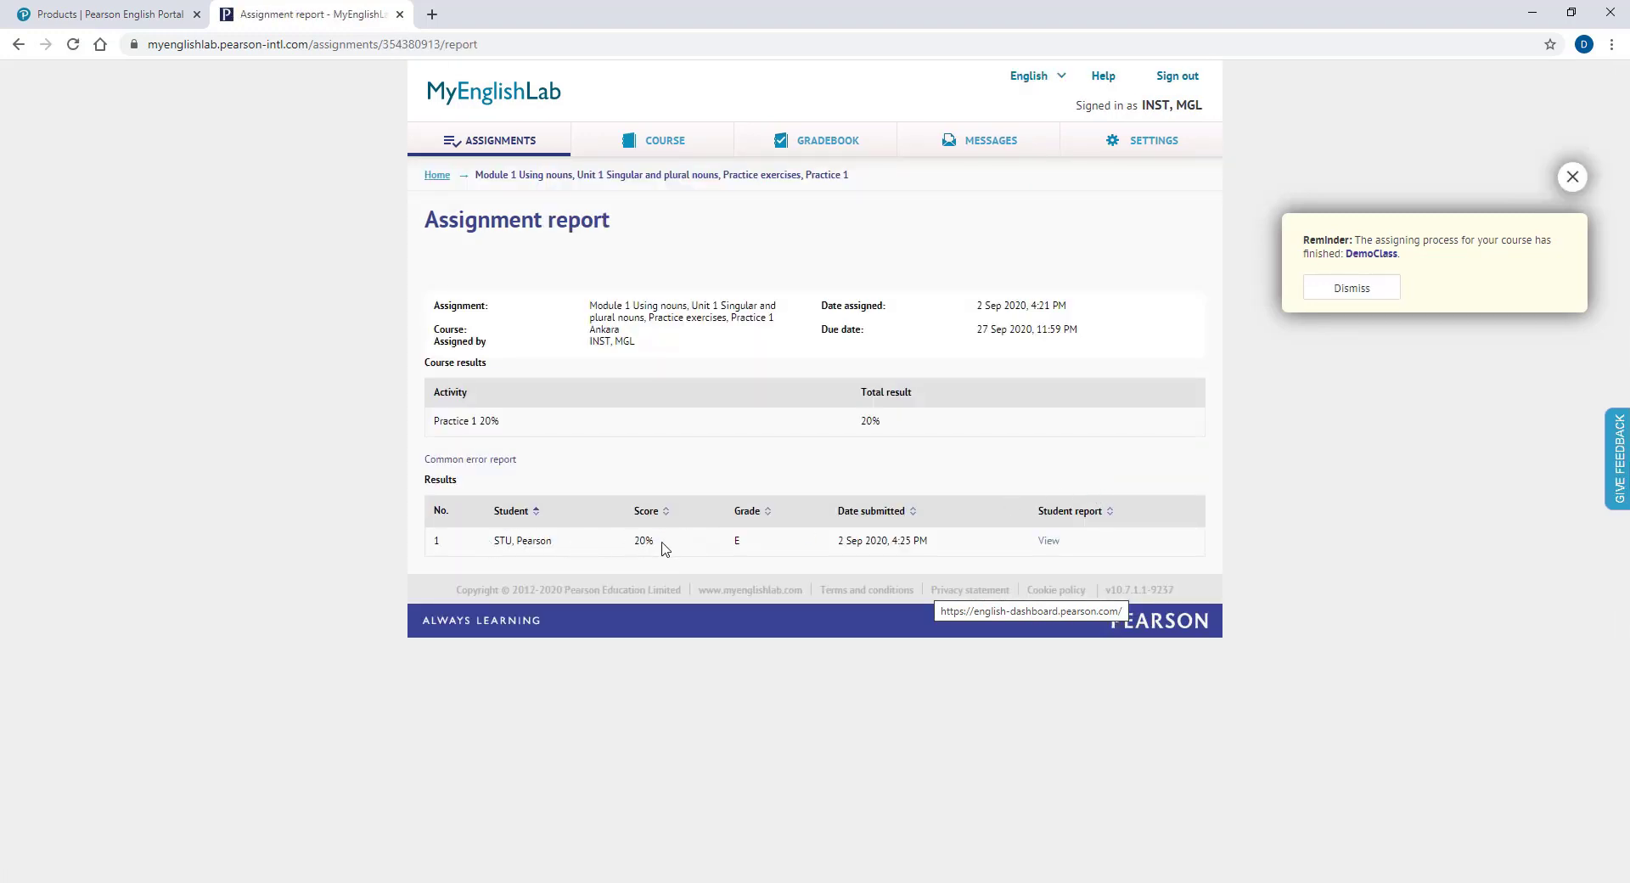
pyautogui.click(1048, 543)
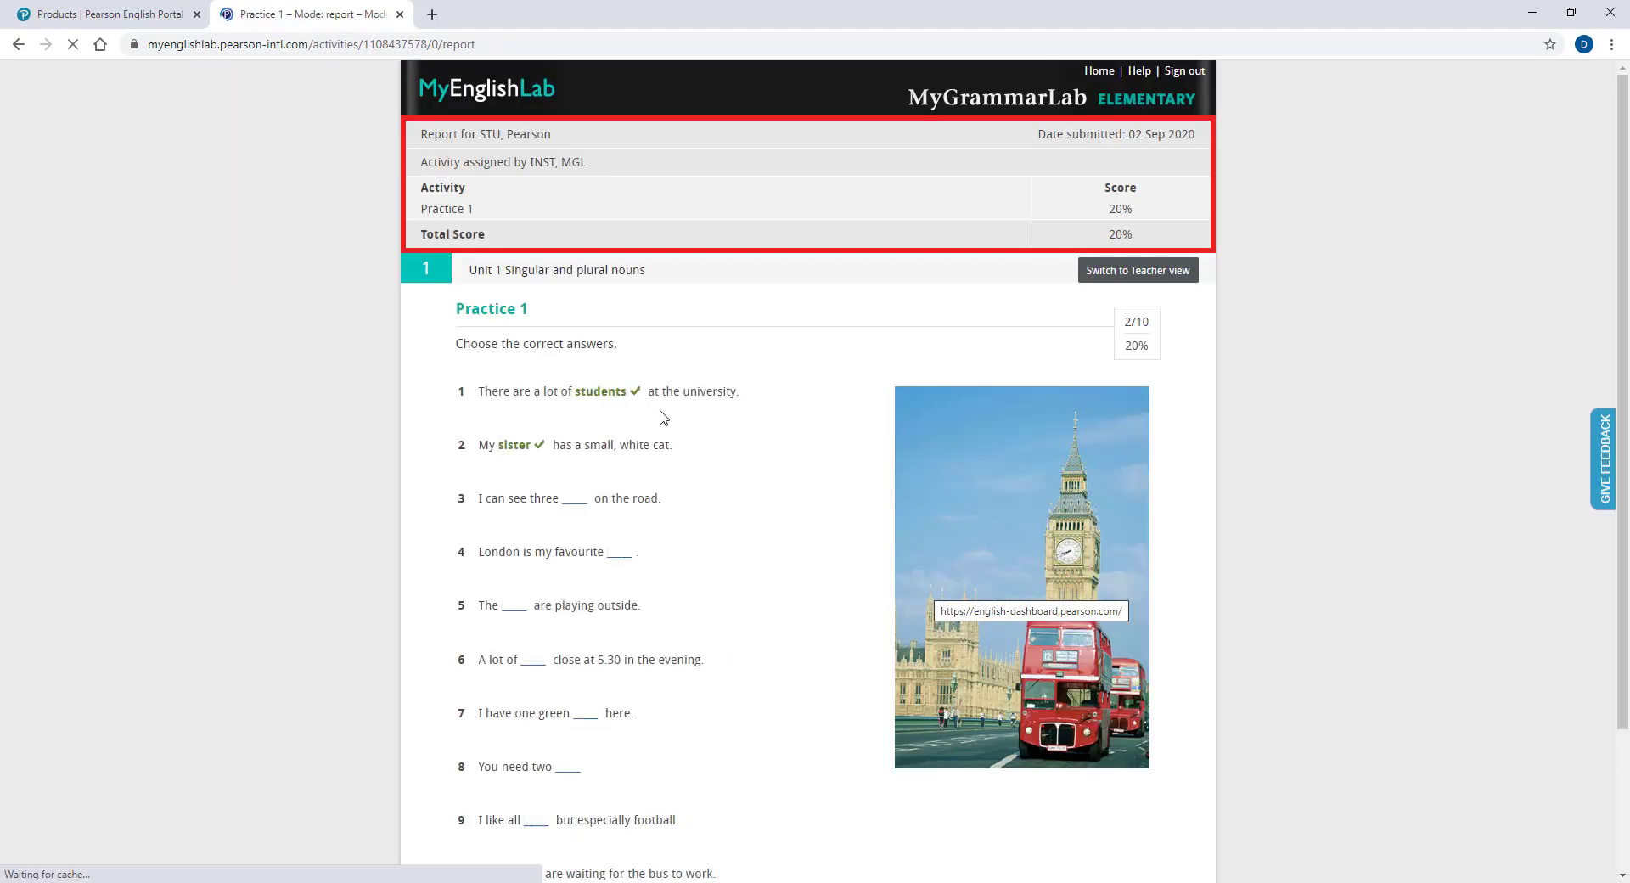
pyautogui.scroll(-2, 690, 485)
pyautogui.click(788, 796)
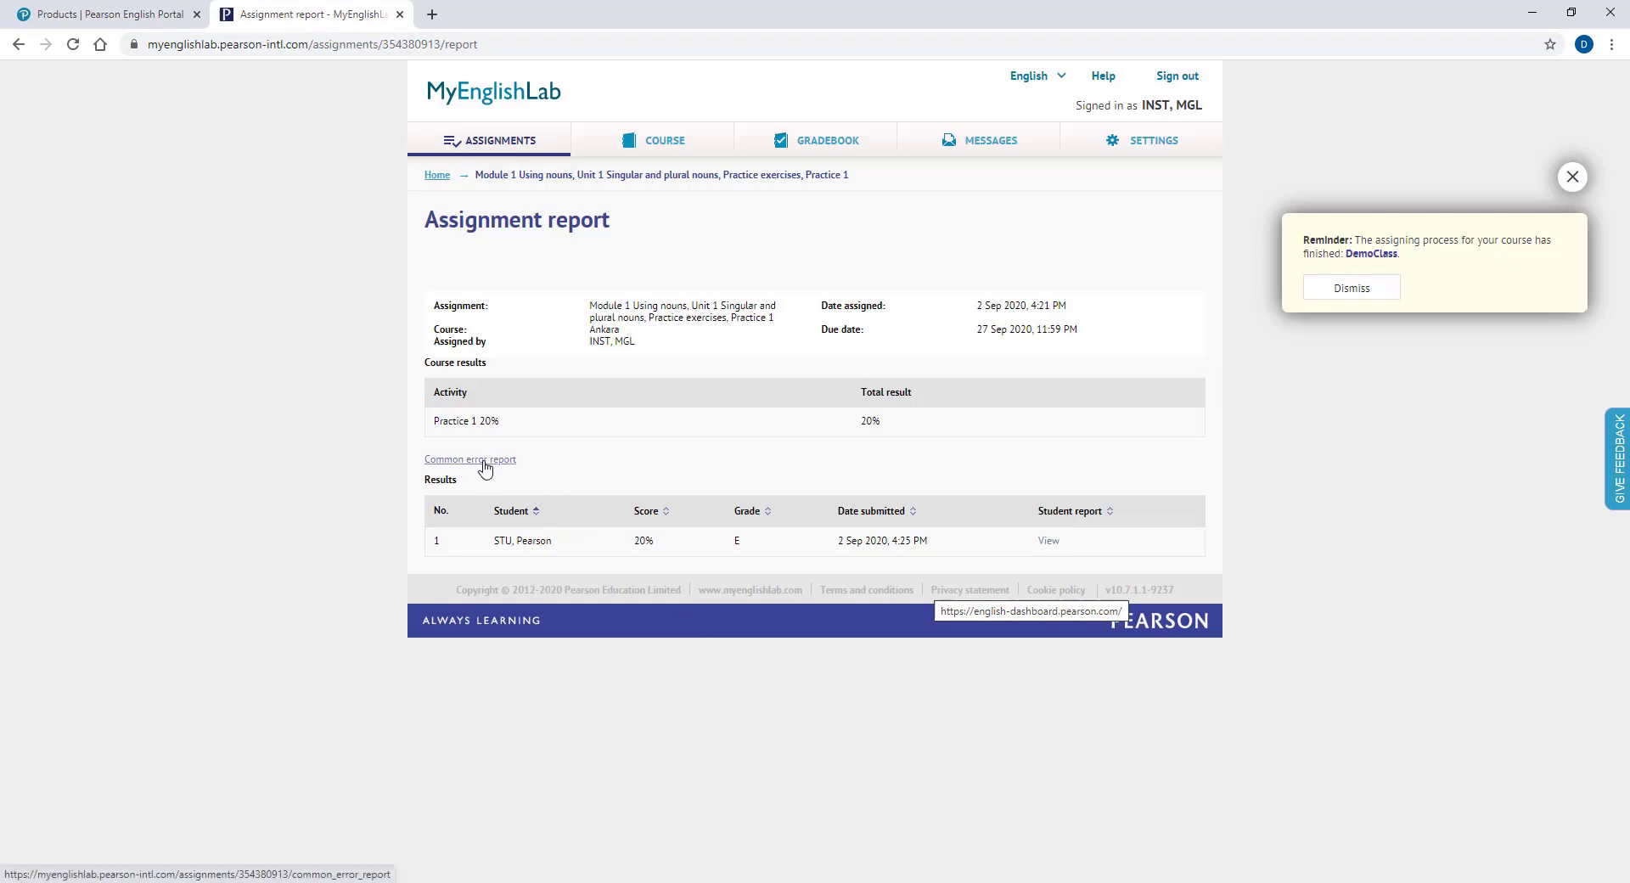
# Examine the common error report for the Practice 1 assignment and return to the assignment report.
pyautogui.click(484, 467)
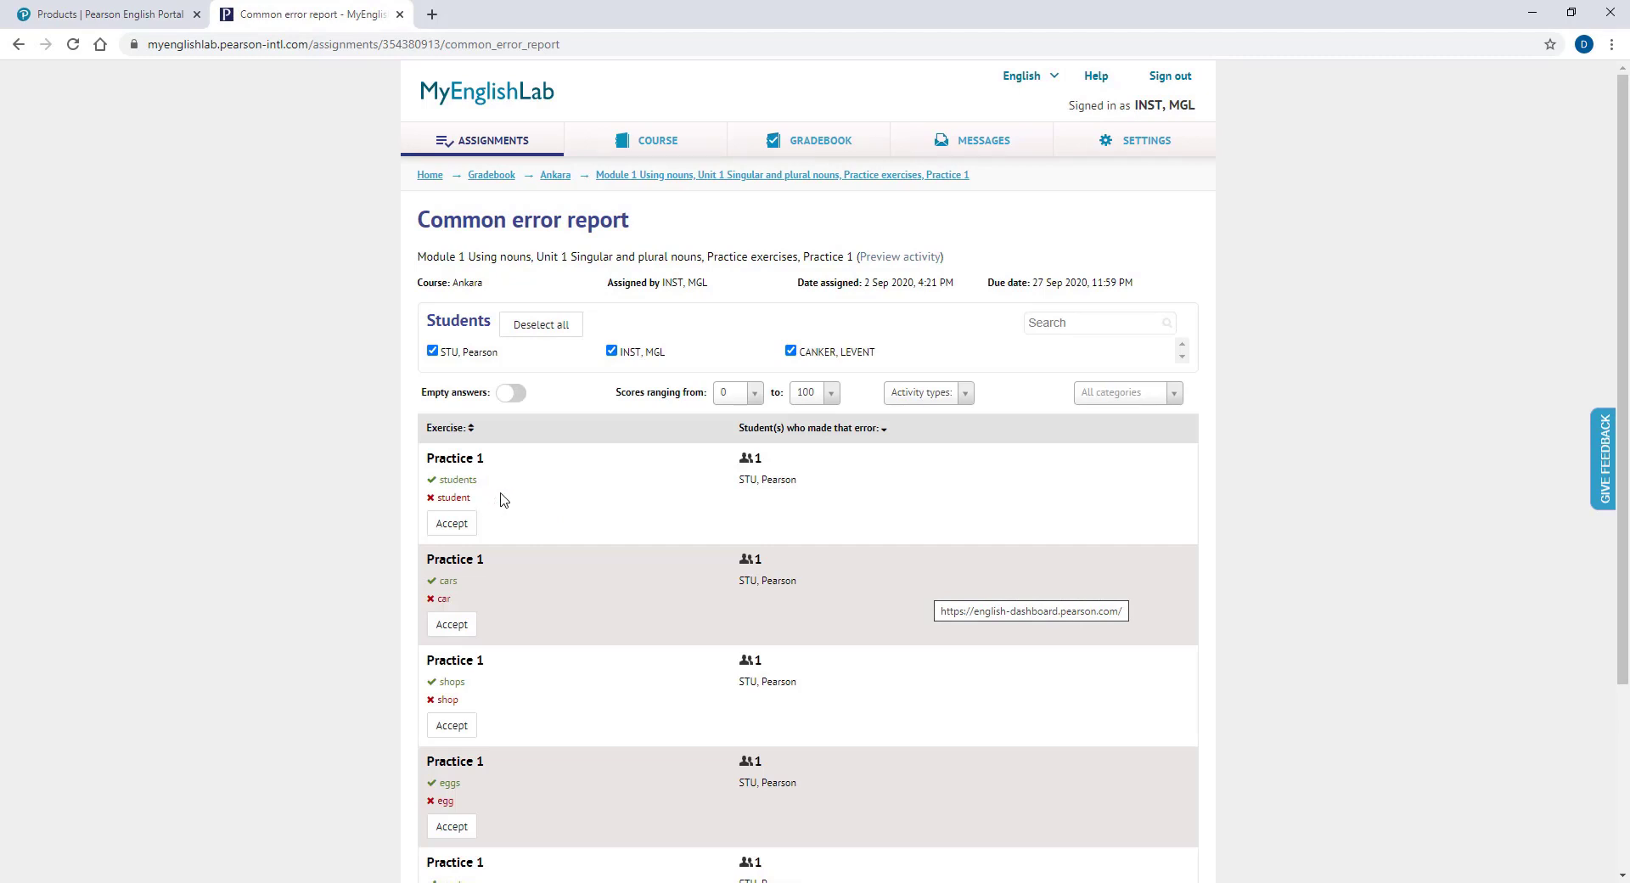
pyautogui.scroll(-1, 500, 499)
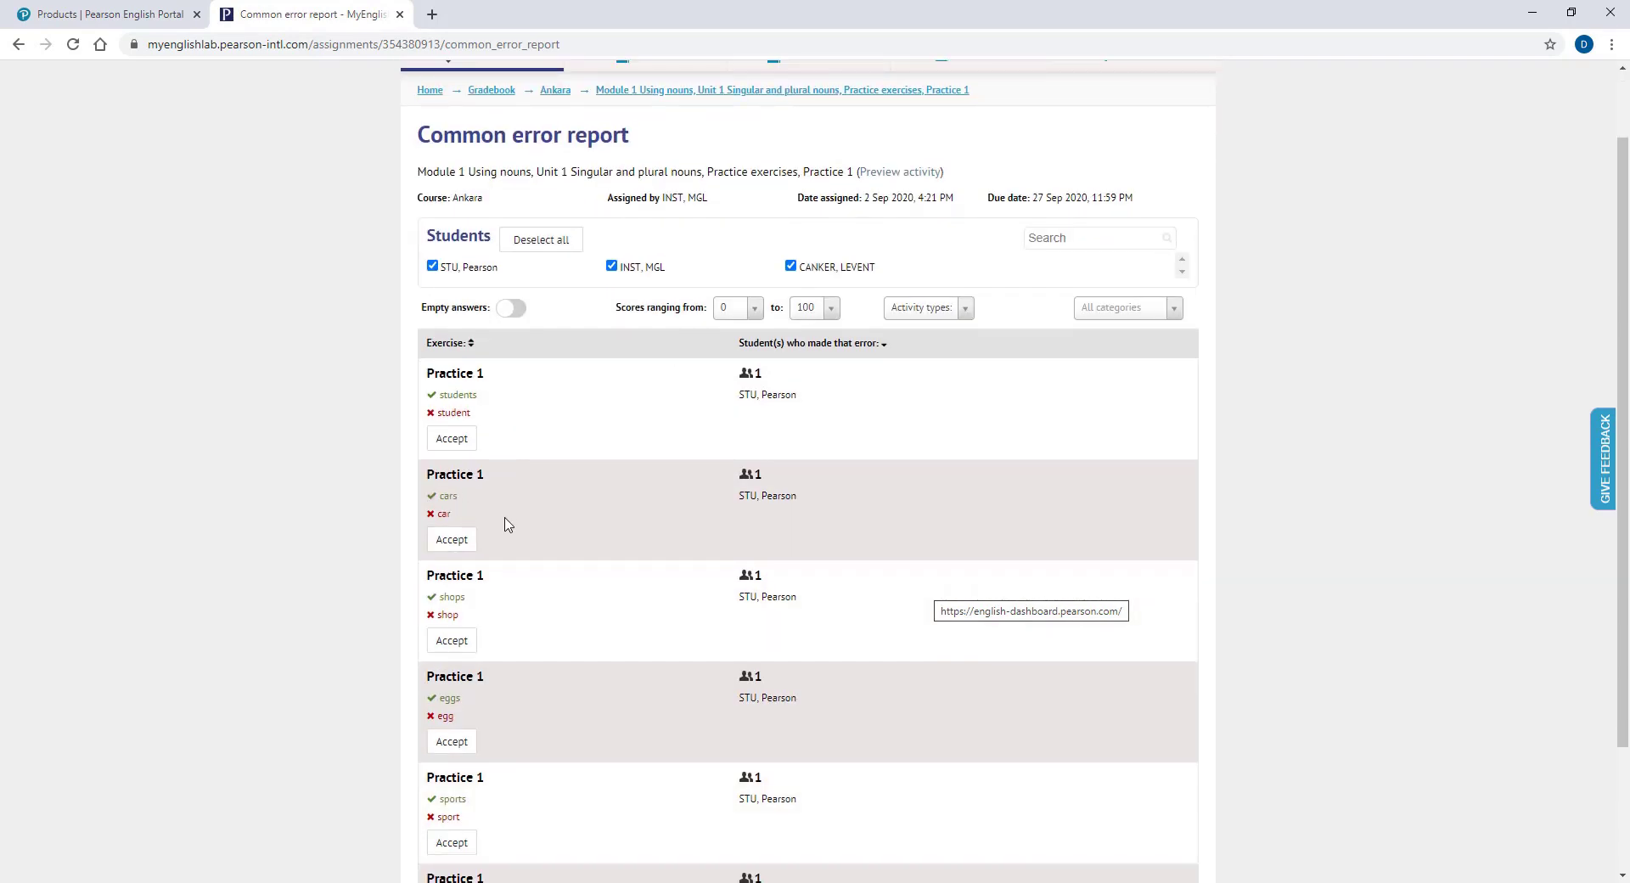
pyautogui.scroll(-2, 501, 586)
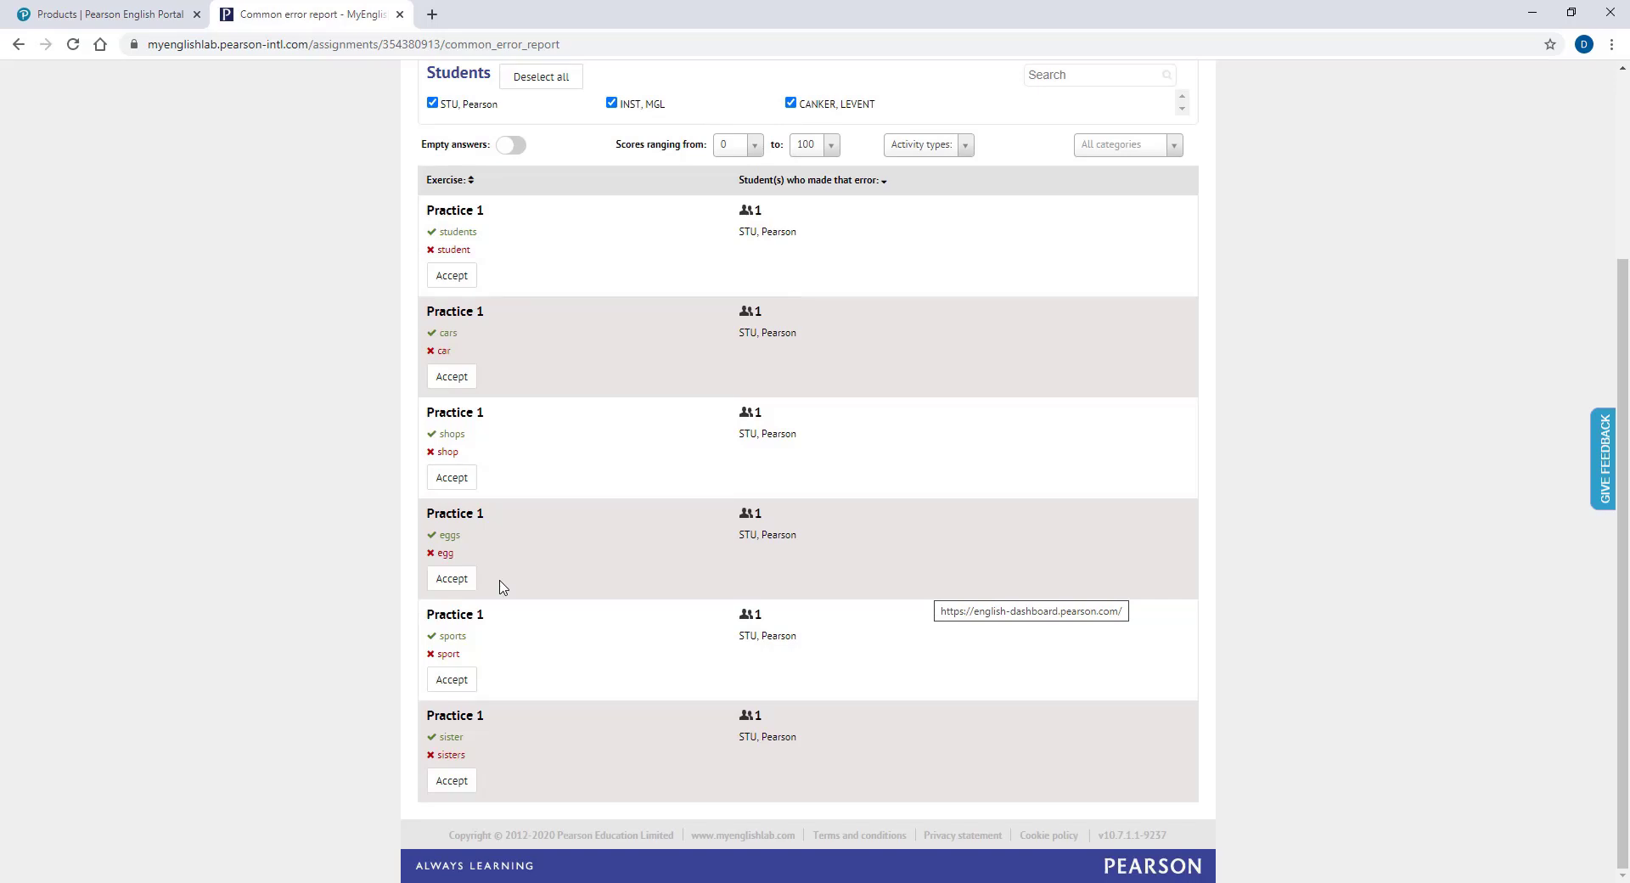
pyautogui.scroll(3, 501, 586)
pyautogui.rightClick(395, 307)
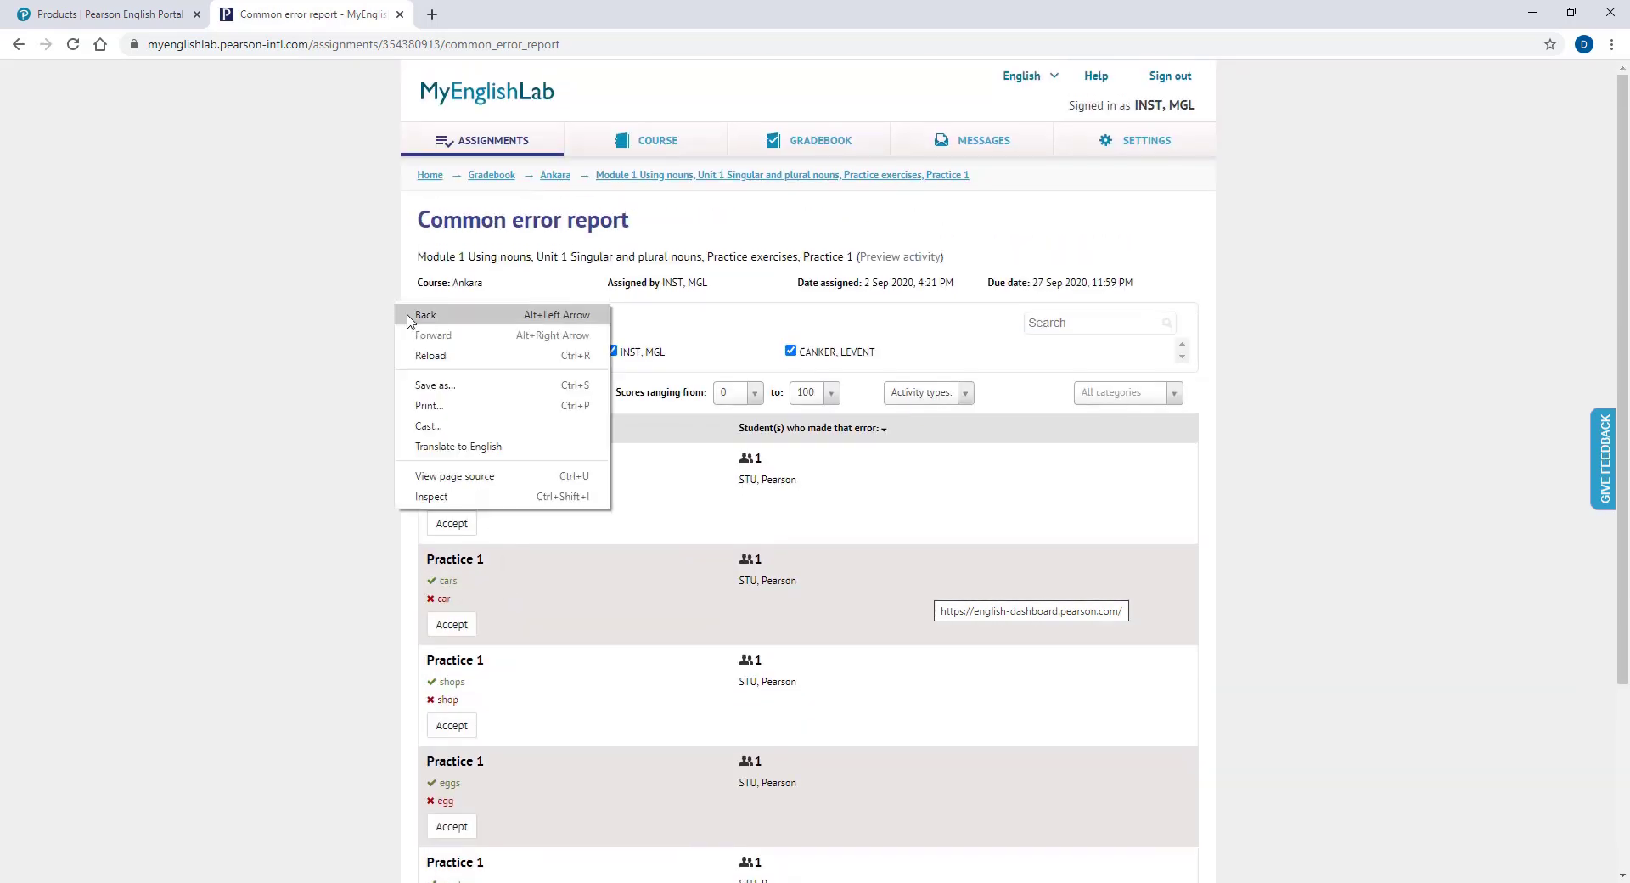
pyautogui.click(410, 319)
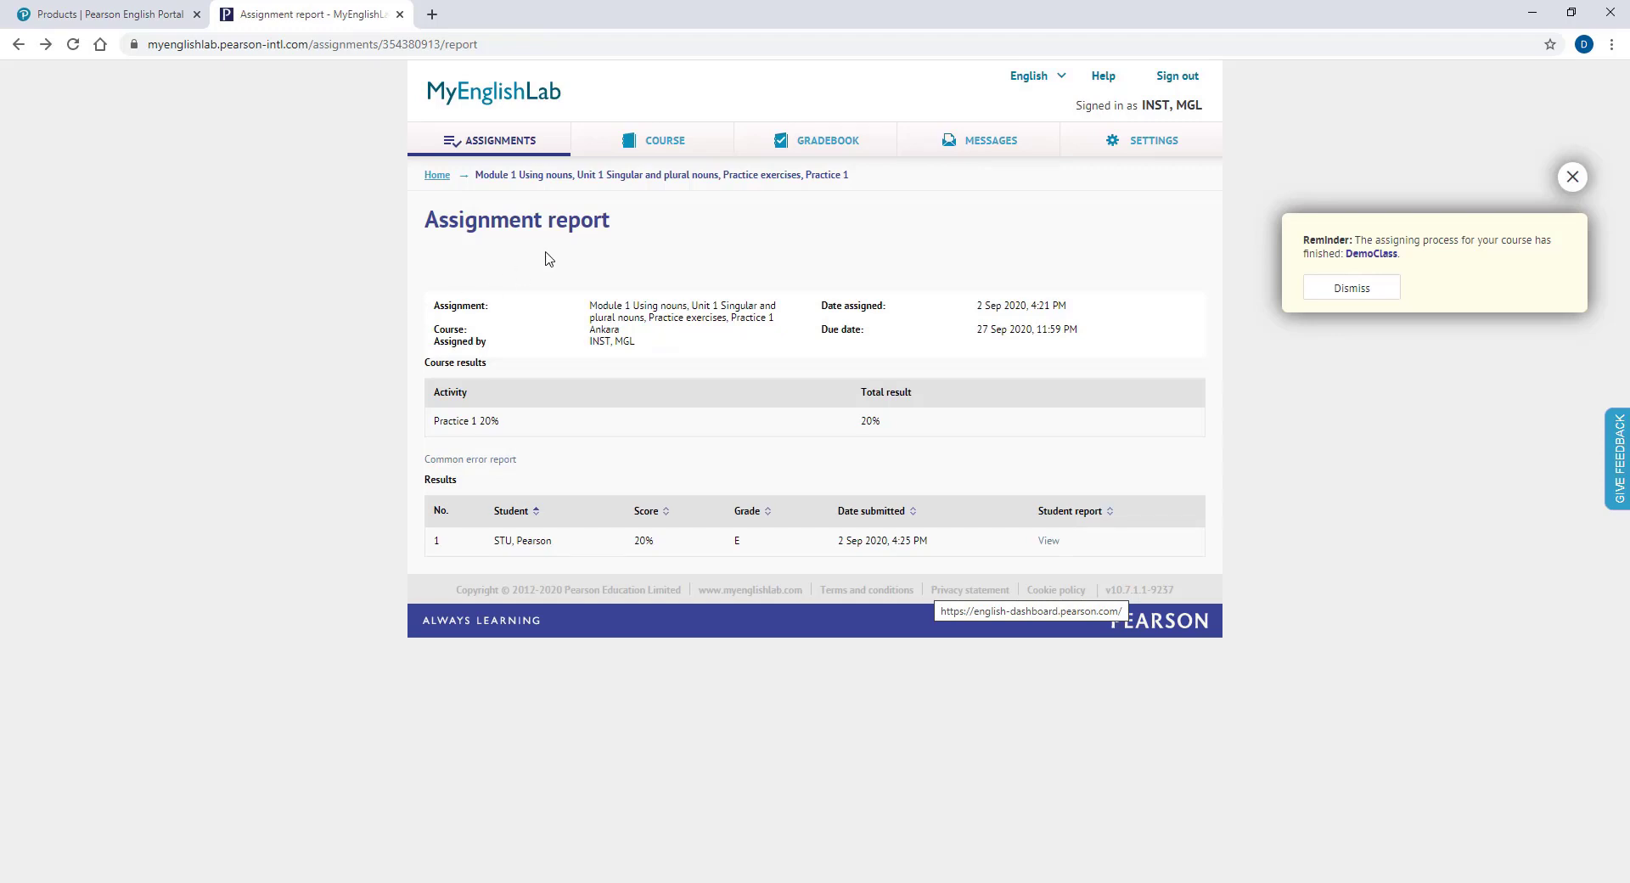
# Return to the assignments overview, then open the gradebook for the Ankara course.
pyautogui.click(516, 142)
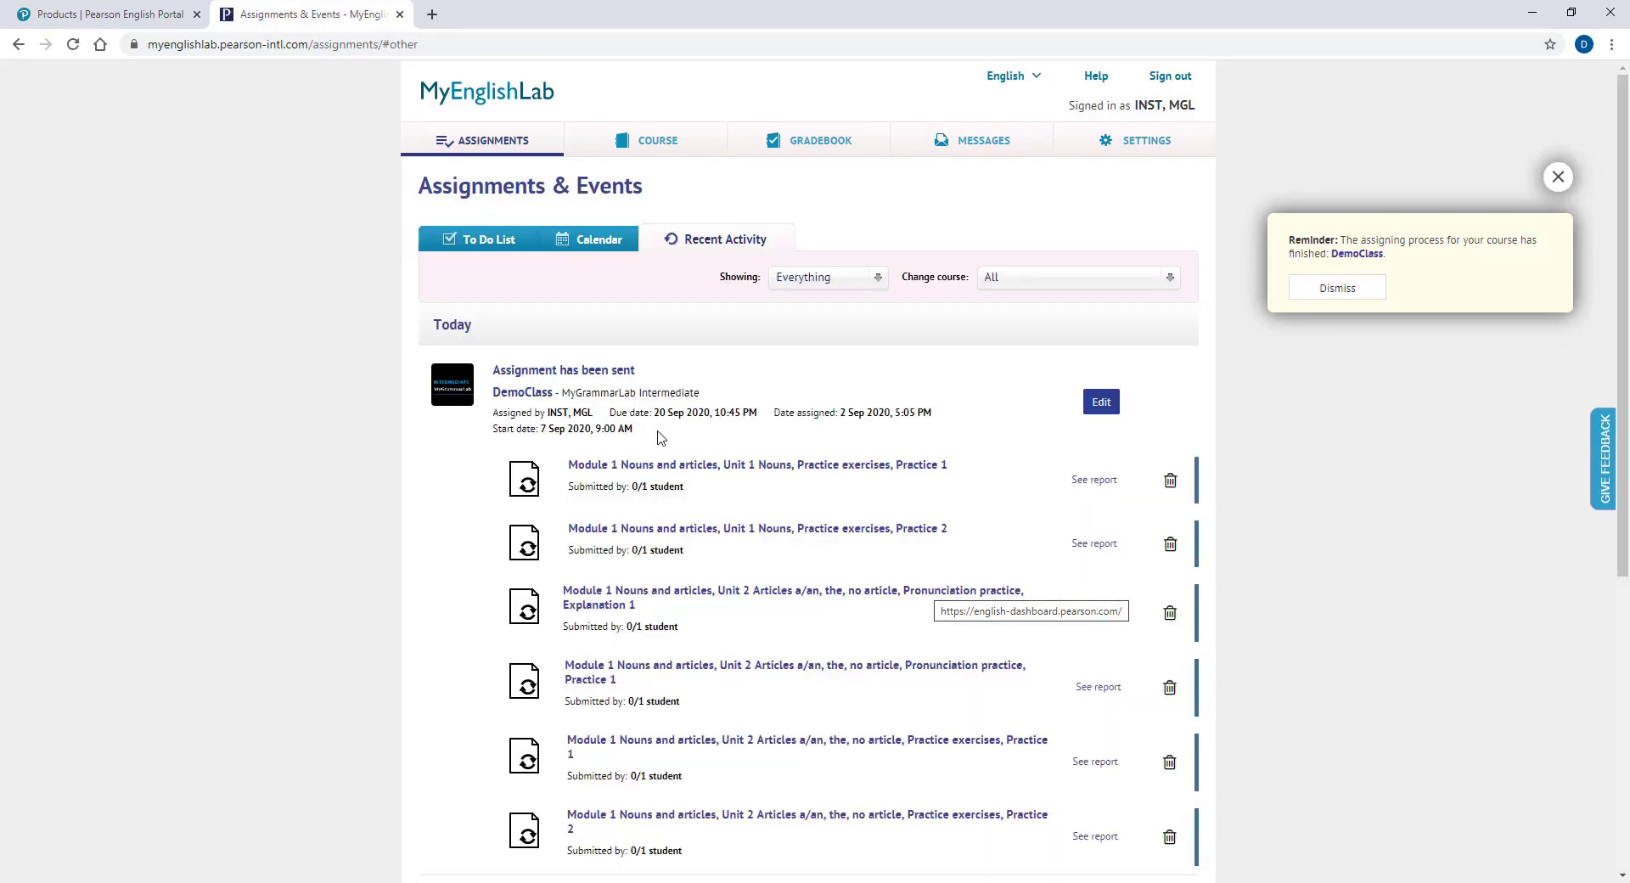
pyautogui.click(775, 146)
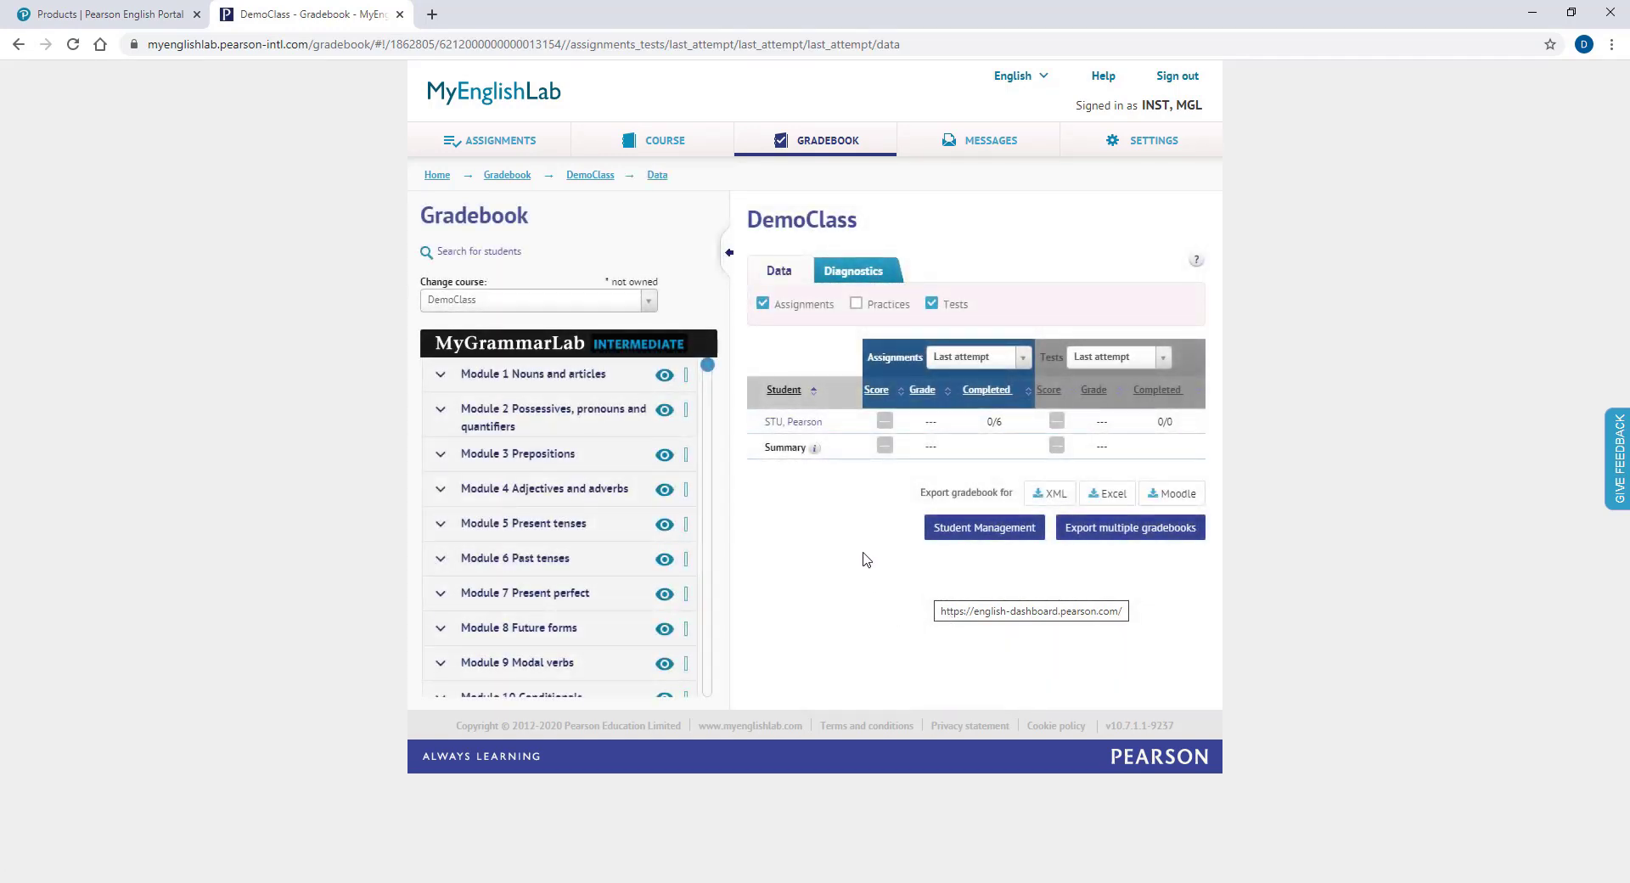
pyautogui.click(580, 301)
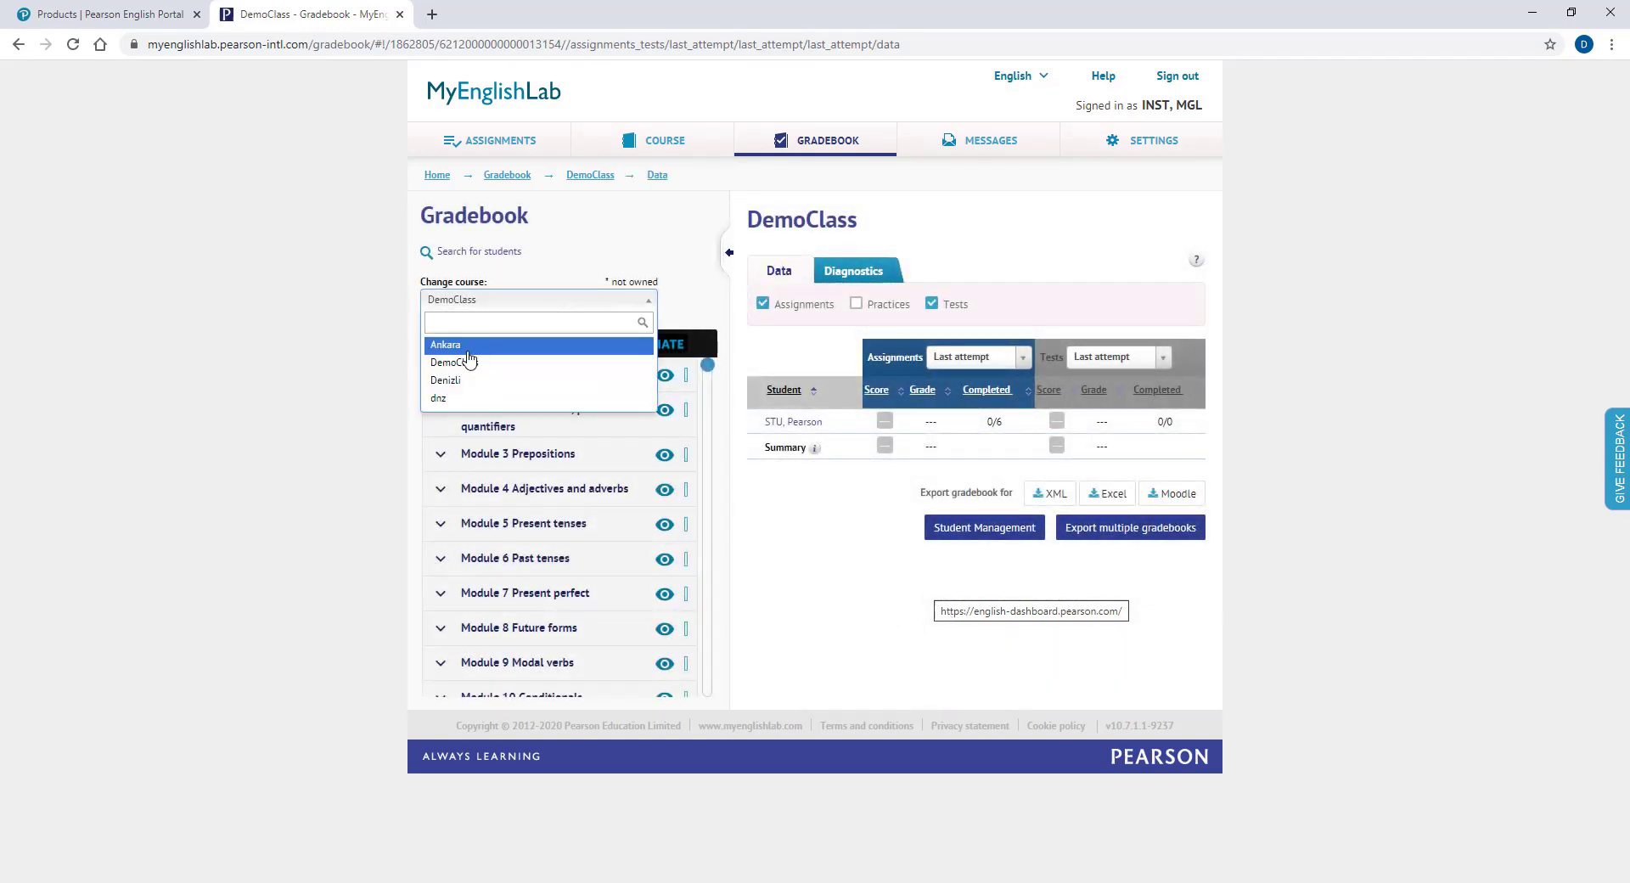
pyautogui.click(461, 345)
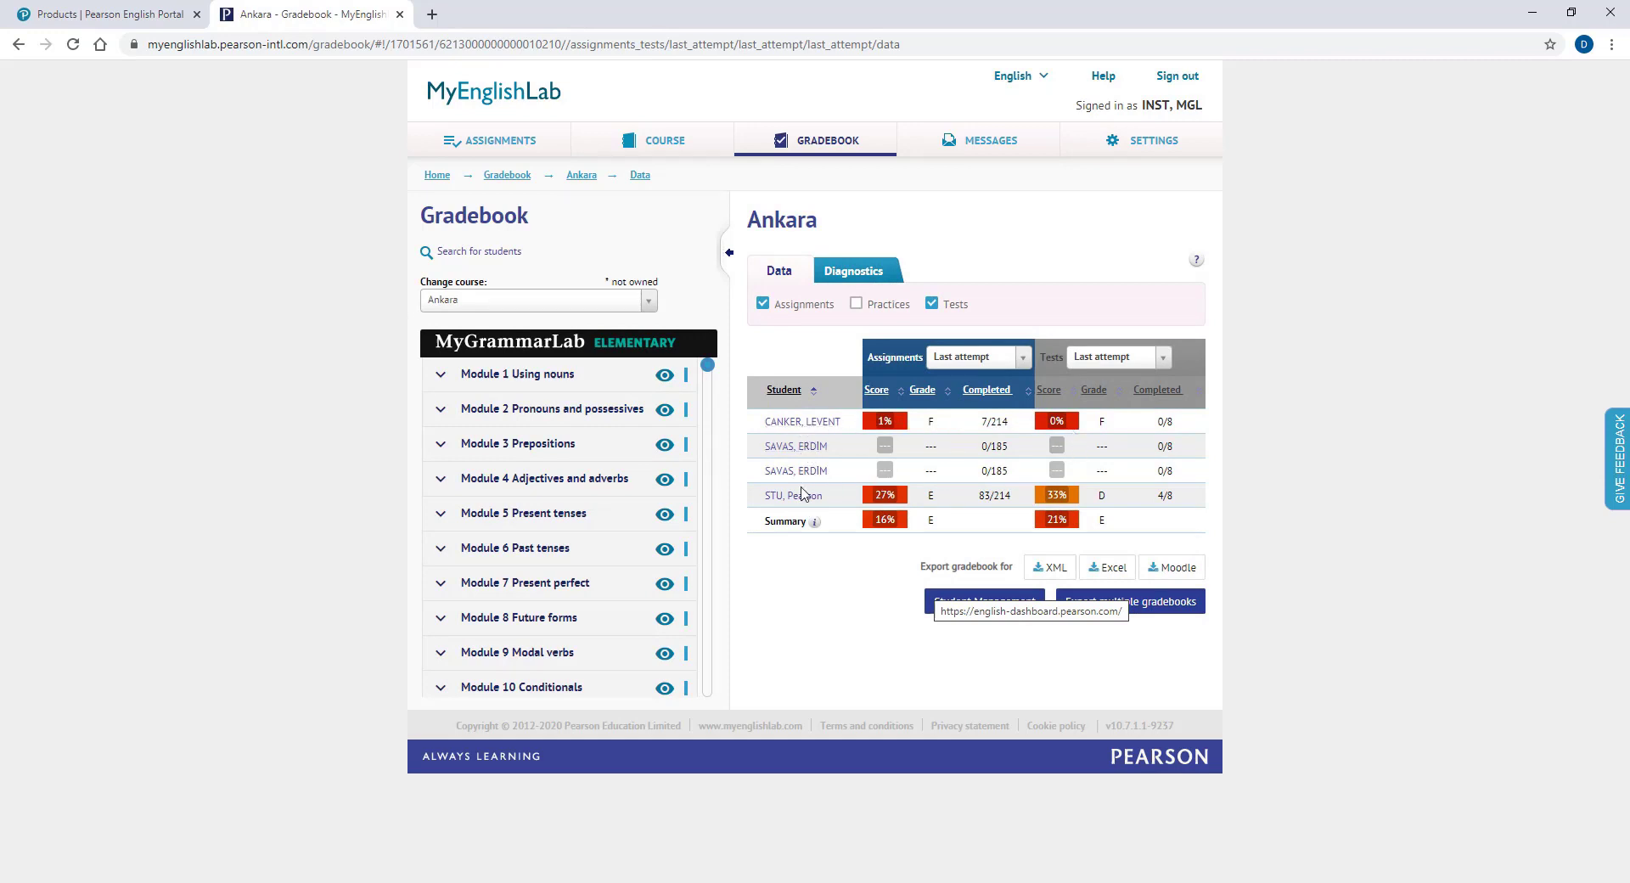
# Open the gradebook data for Module 1, Unit 1, Practice exercises, Practice 1, view the student's submitted activity report and close it.
pyautogui.click(567, 374)
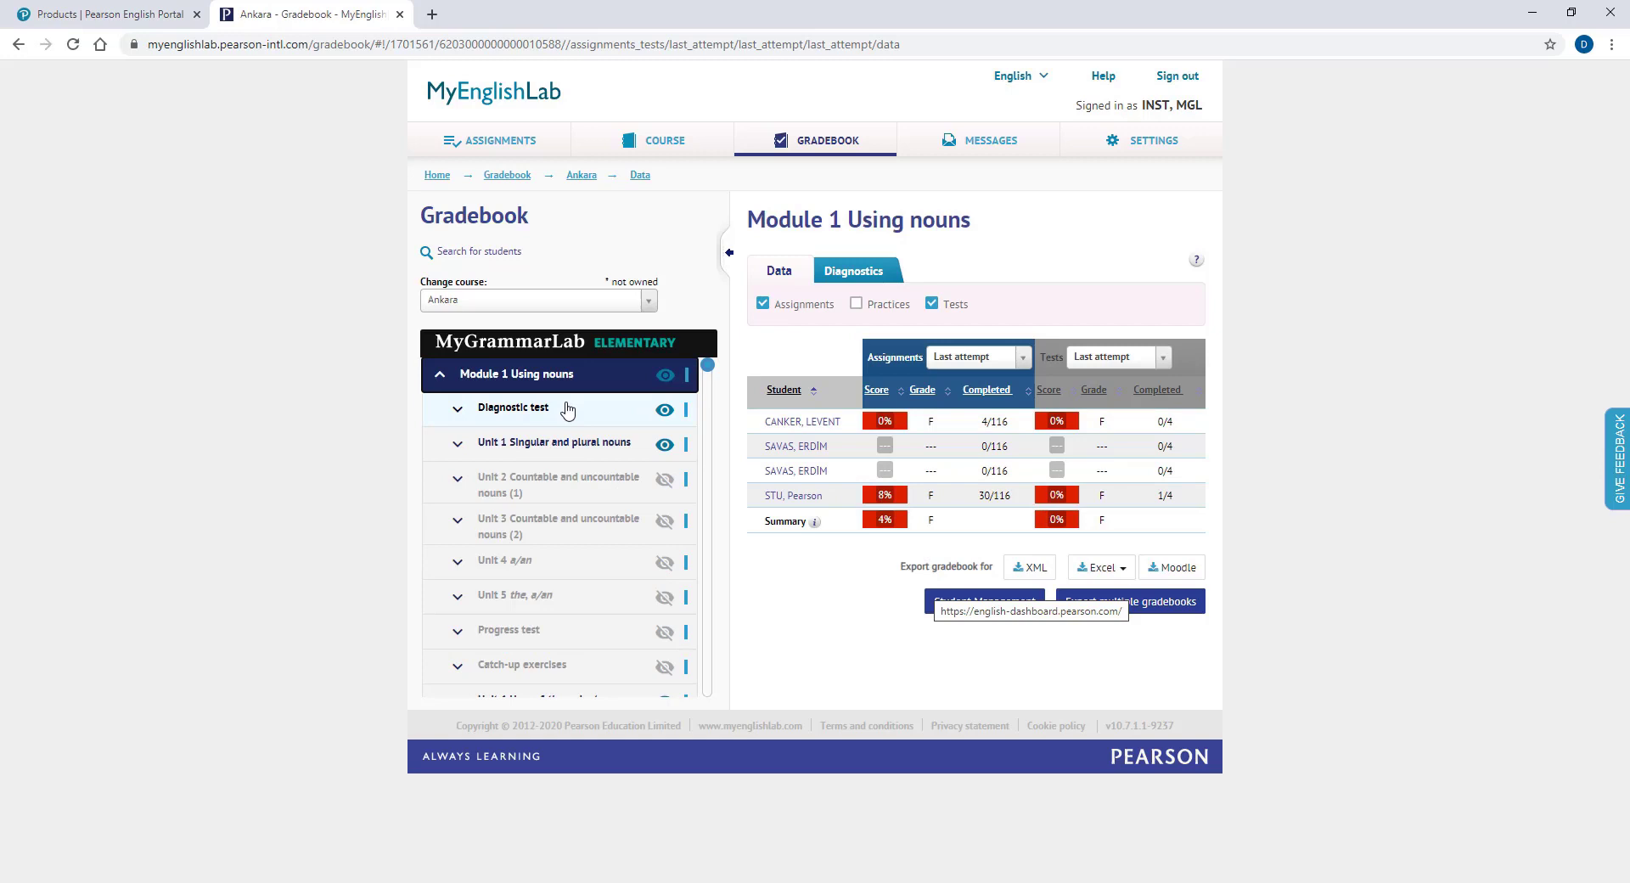
pyautogui.click(567, 442)
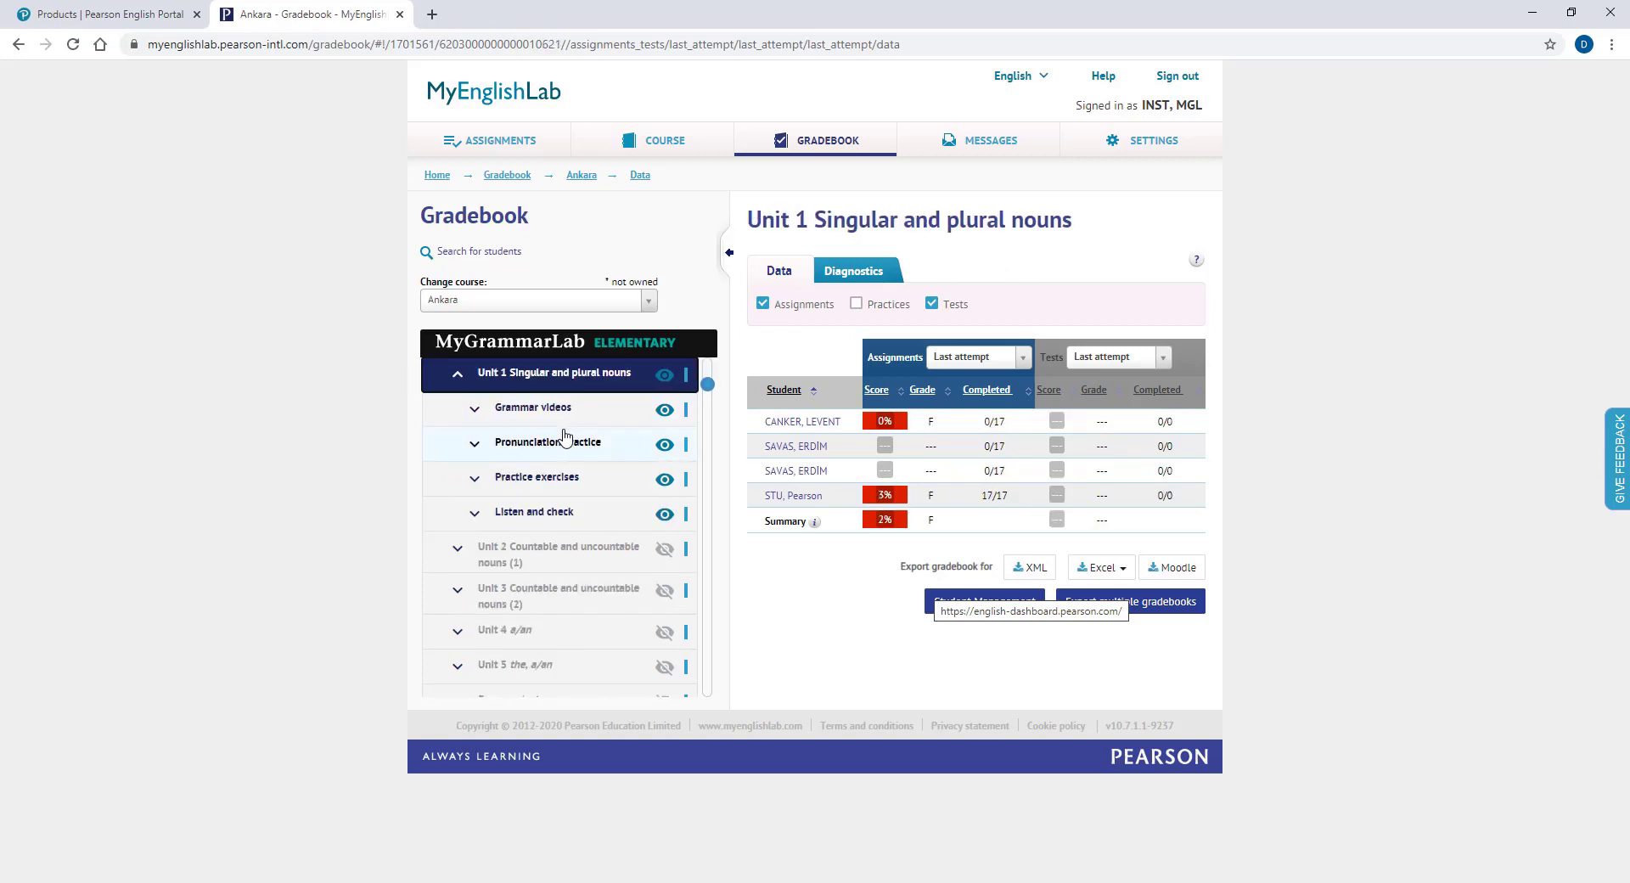
pyautogui.click(568, 475)
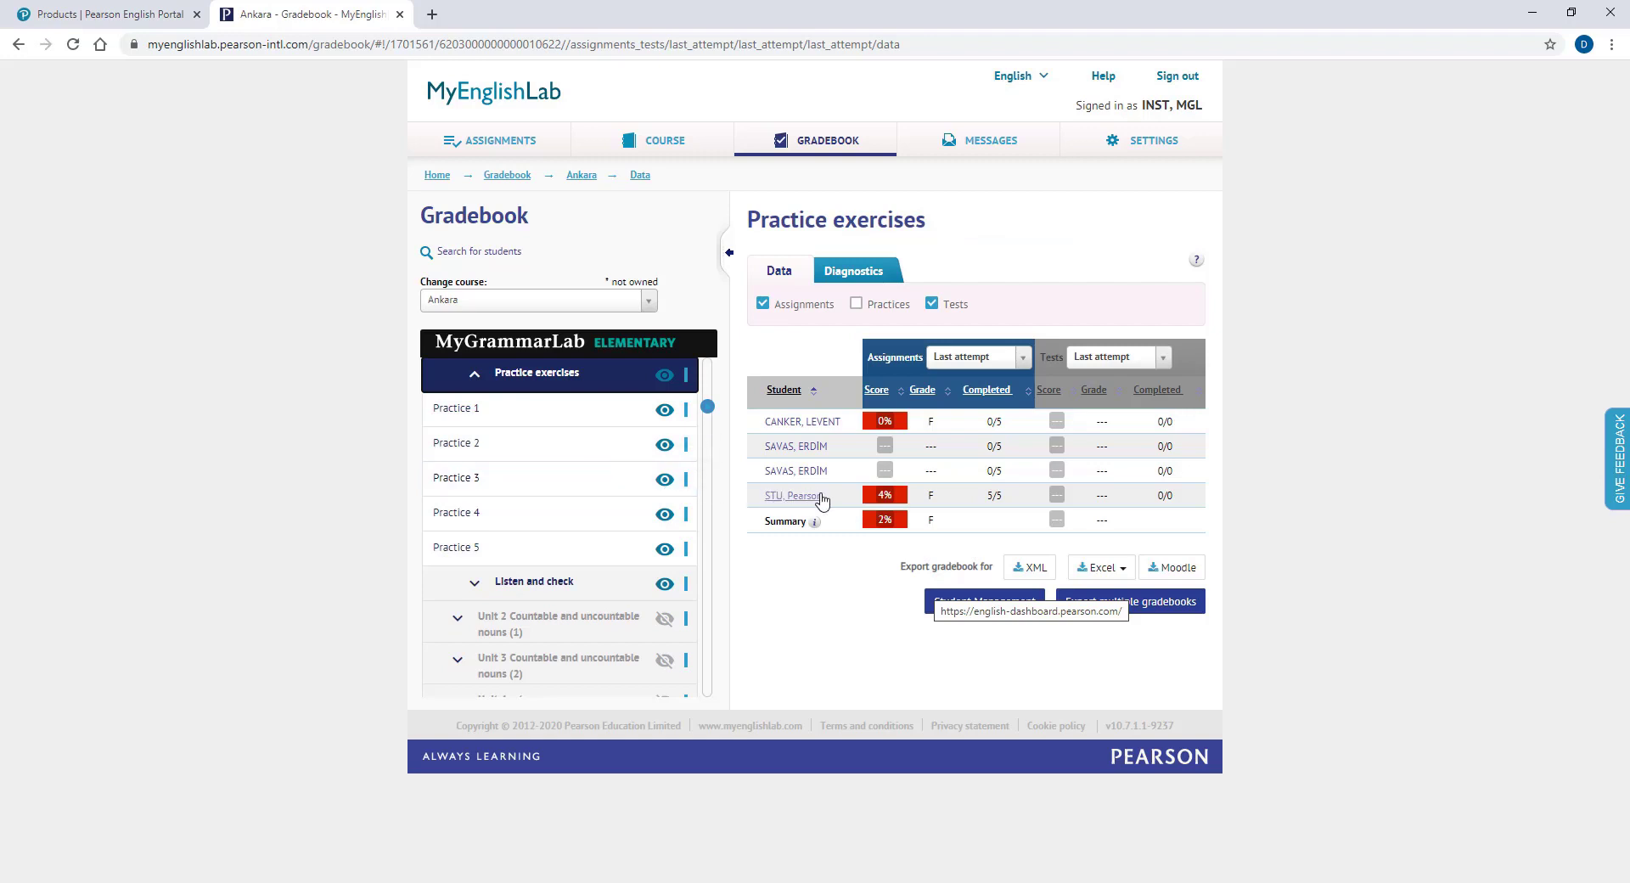
pyautogui.click(556, 417)
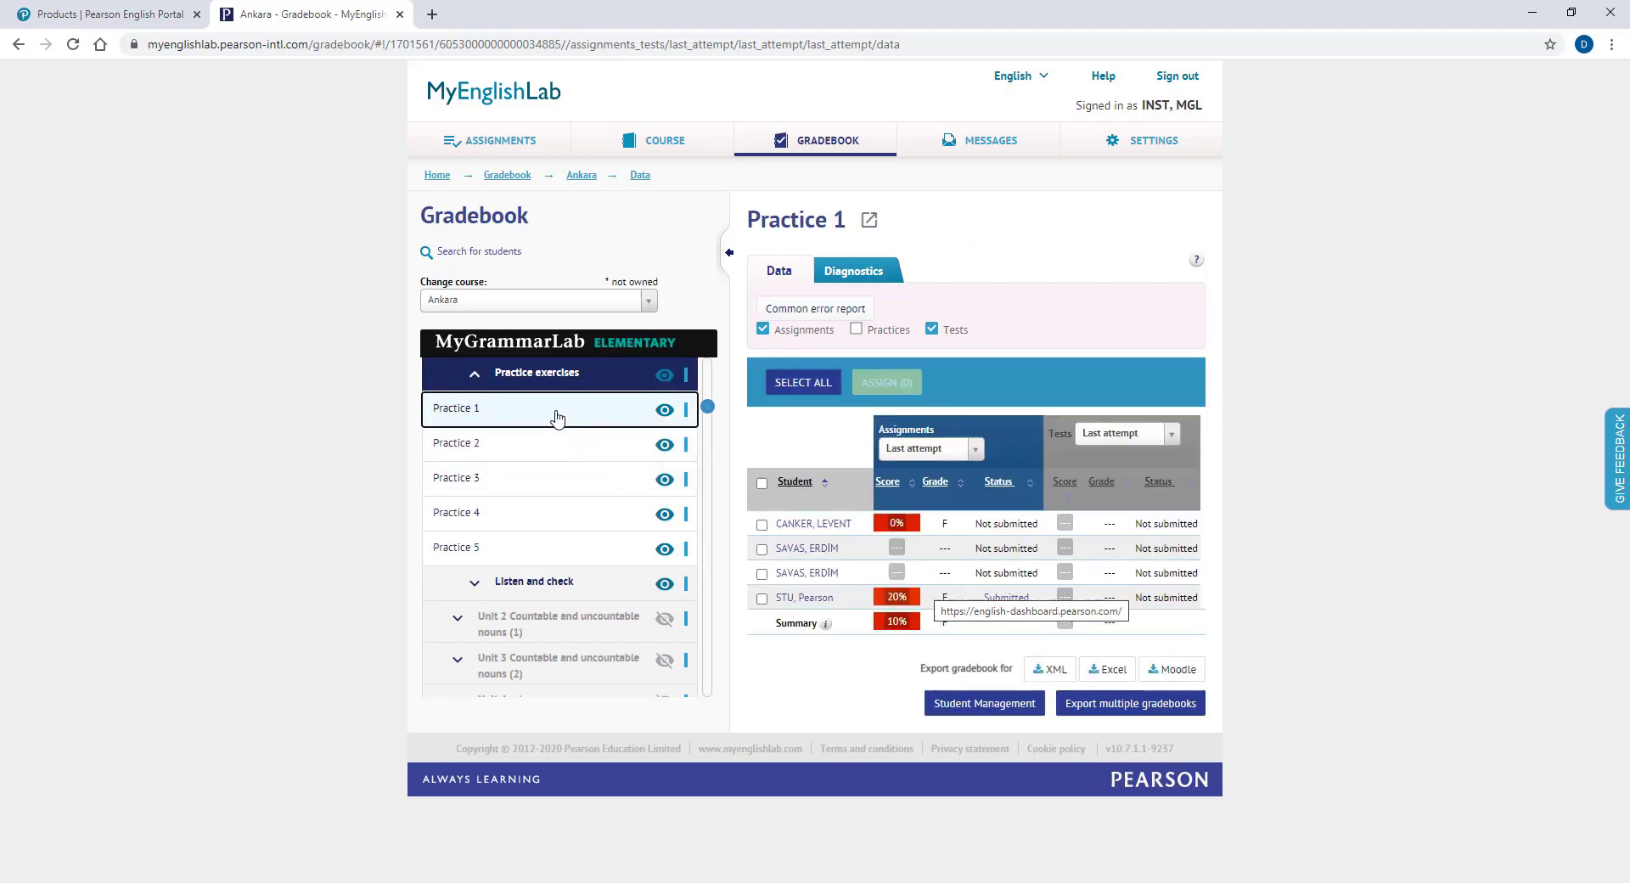
pyautogui.scroll(-1, 557, 416)
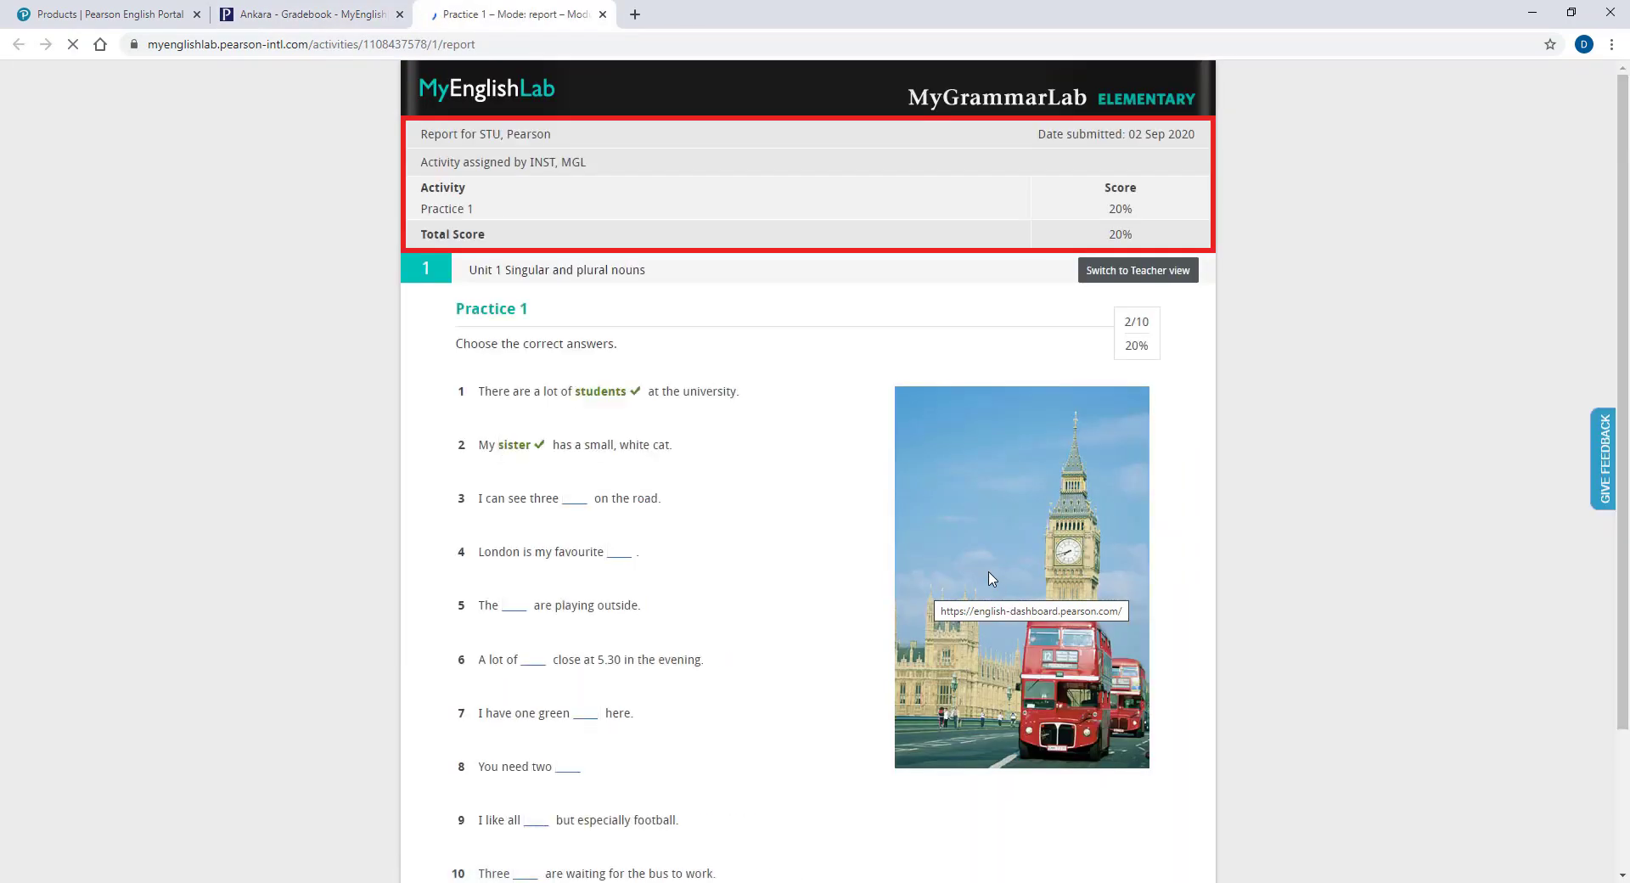
pyautogui.click(602, 15)
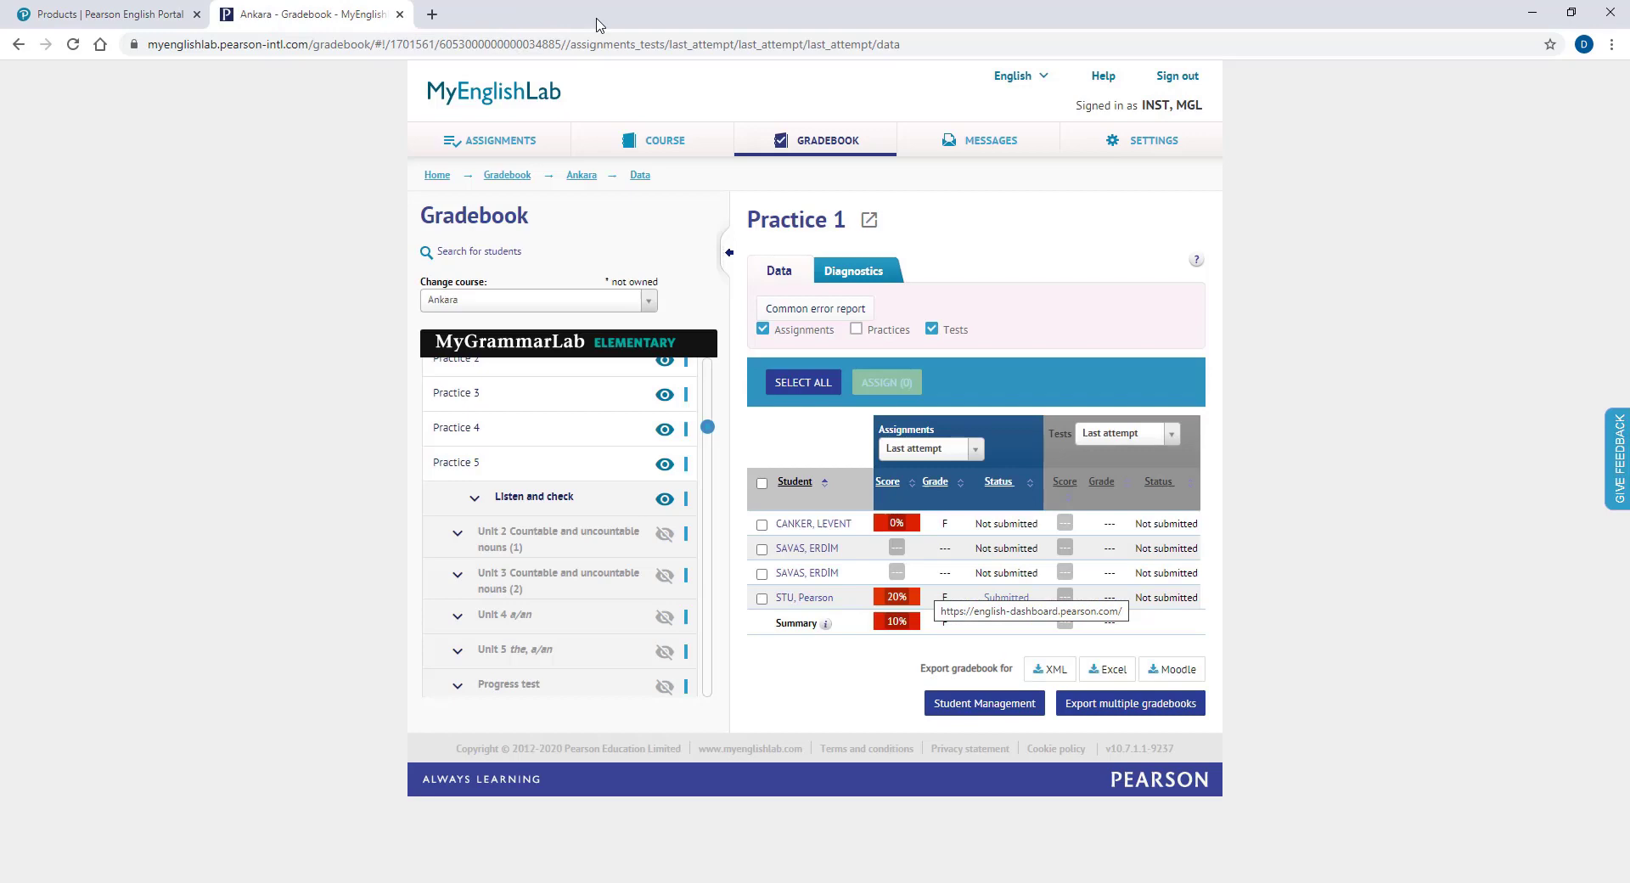
# Go back to the whole MyGrammarLab Elementary gradebook and review one student's results across all modules.
pyautogui.click(602, 344)
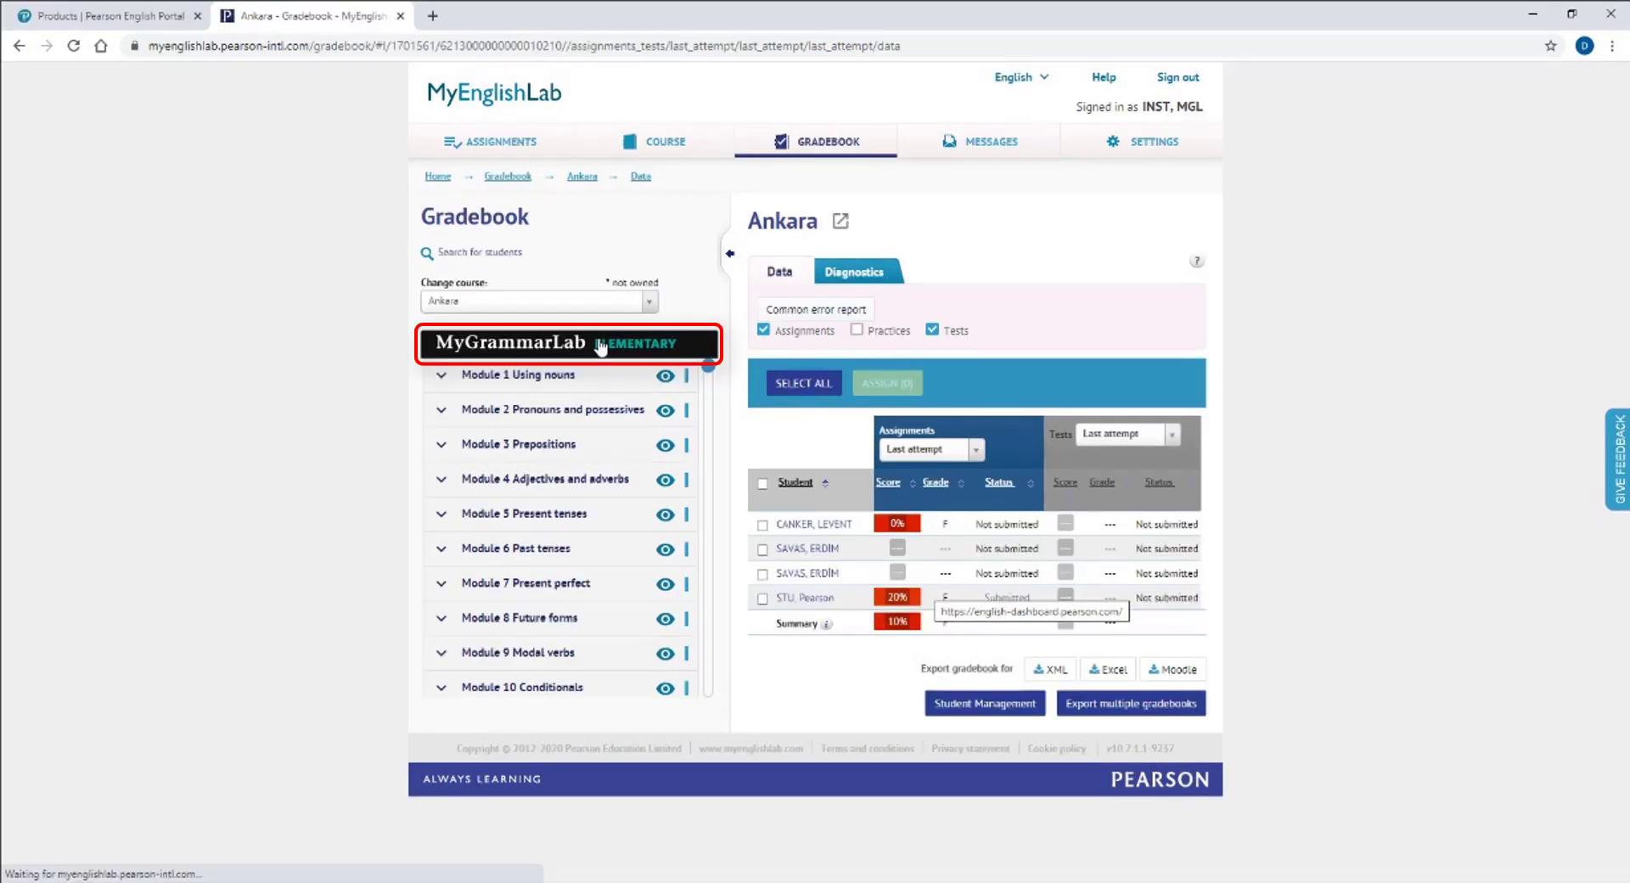
pyautogui.click(814, 583)
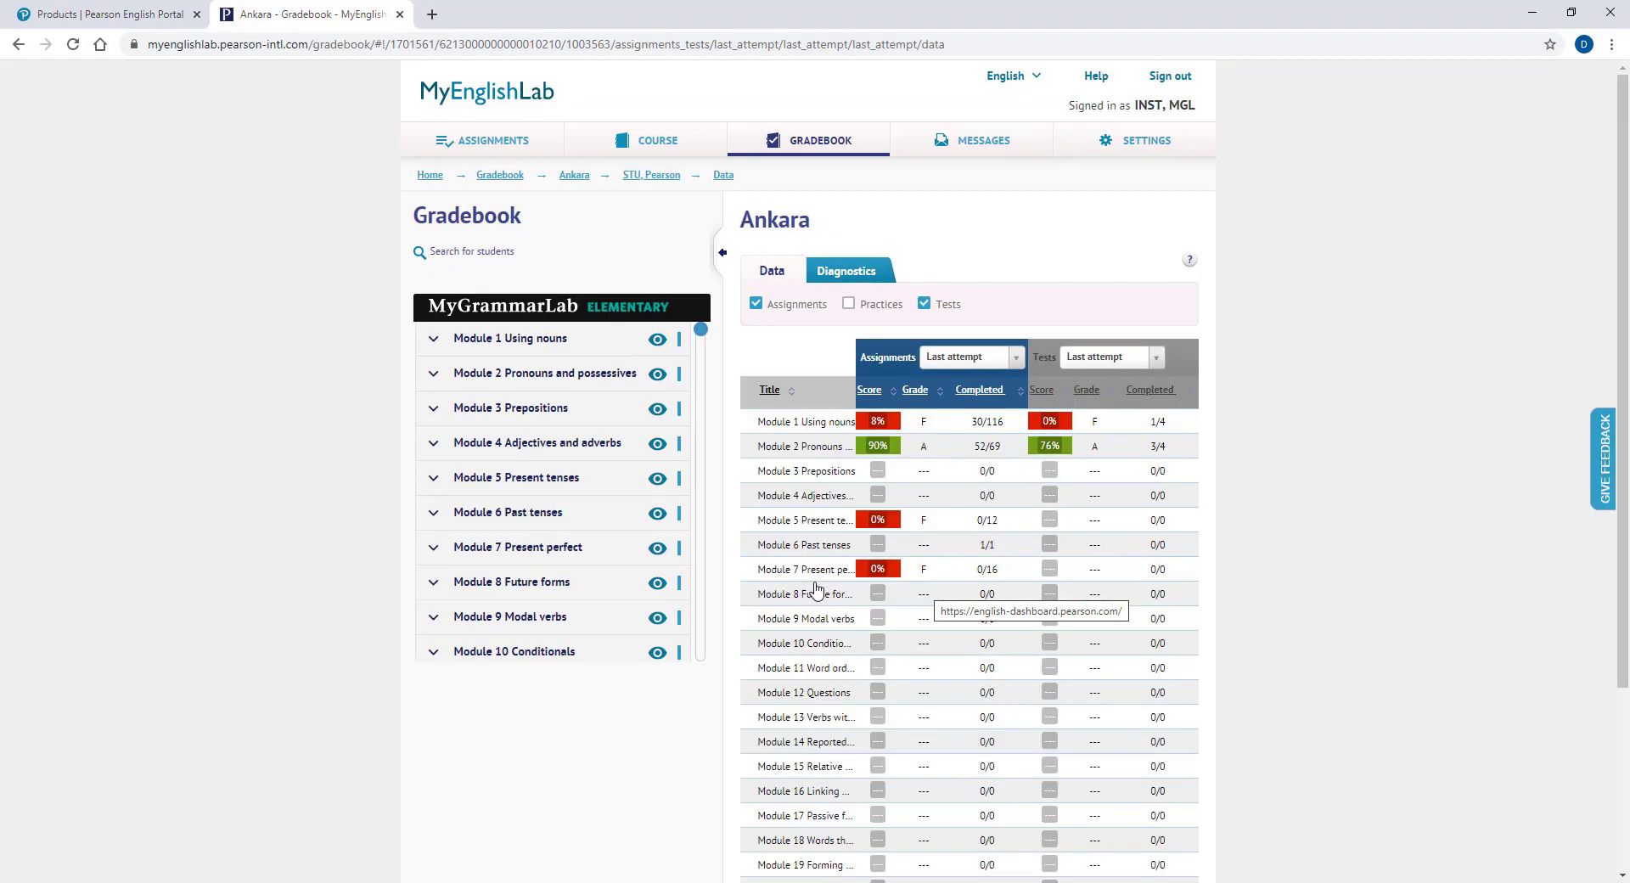
pyautogui.scroll(-3, 881, 516)
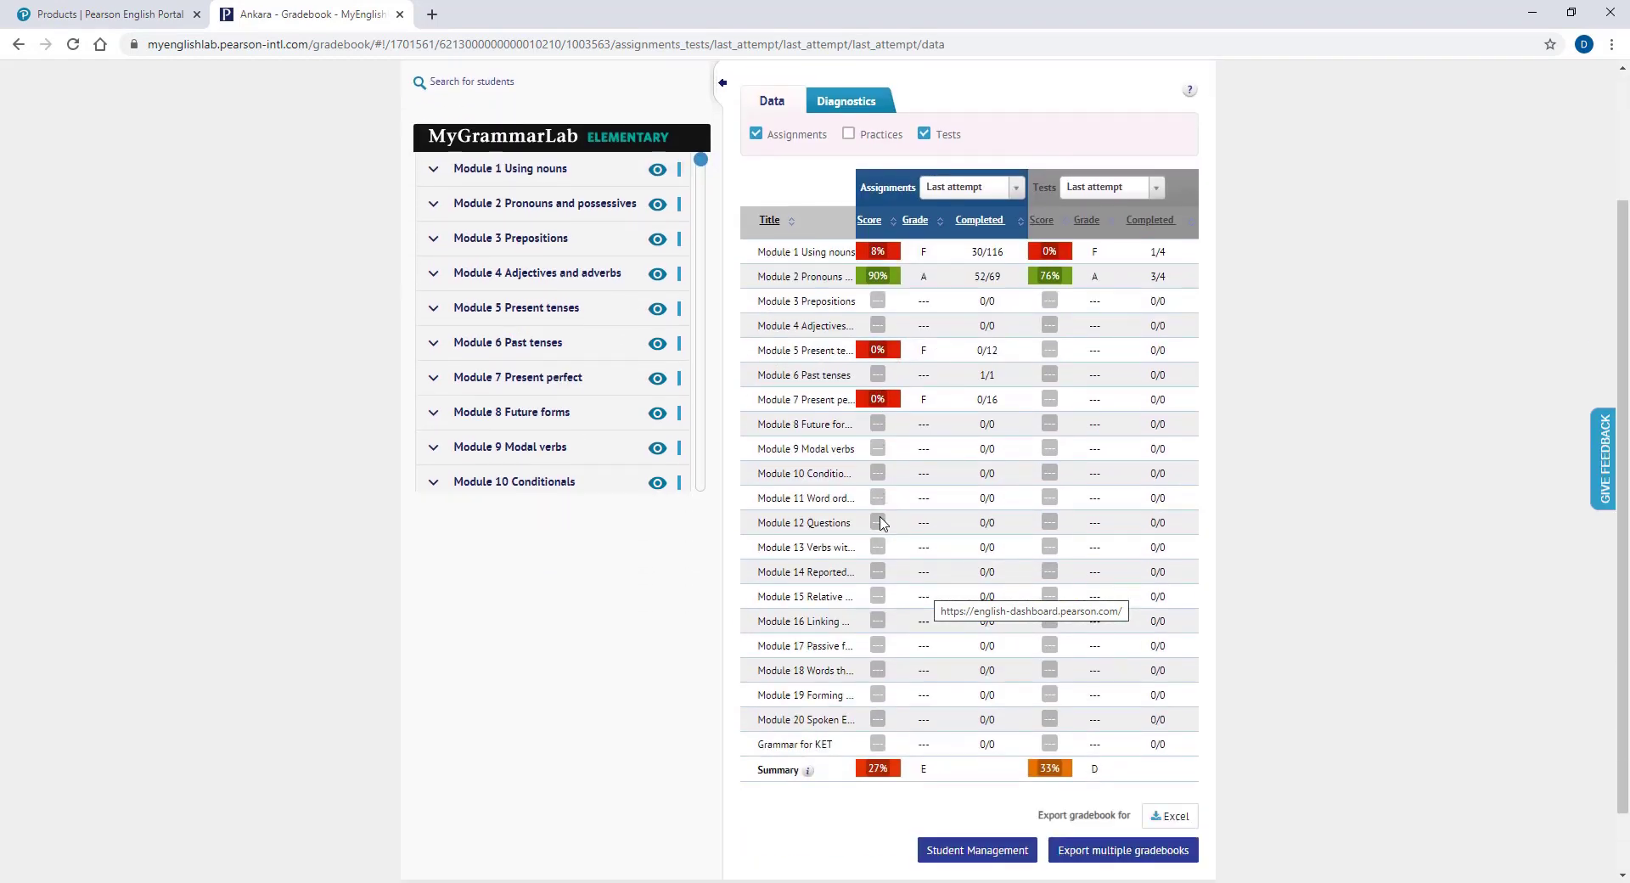
pyautogui.scroll(2, 881, 516)
pyautogui.scroll(1, 882, 516)
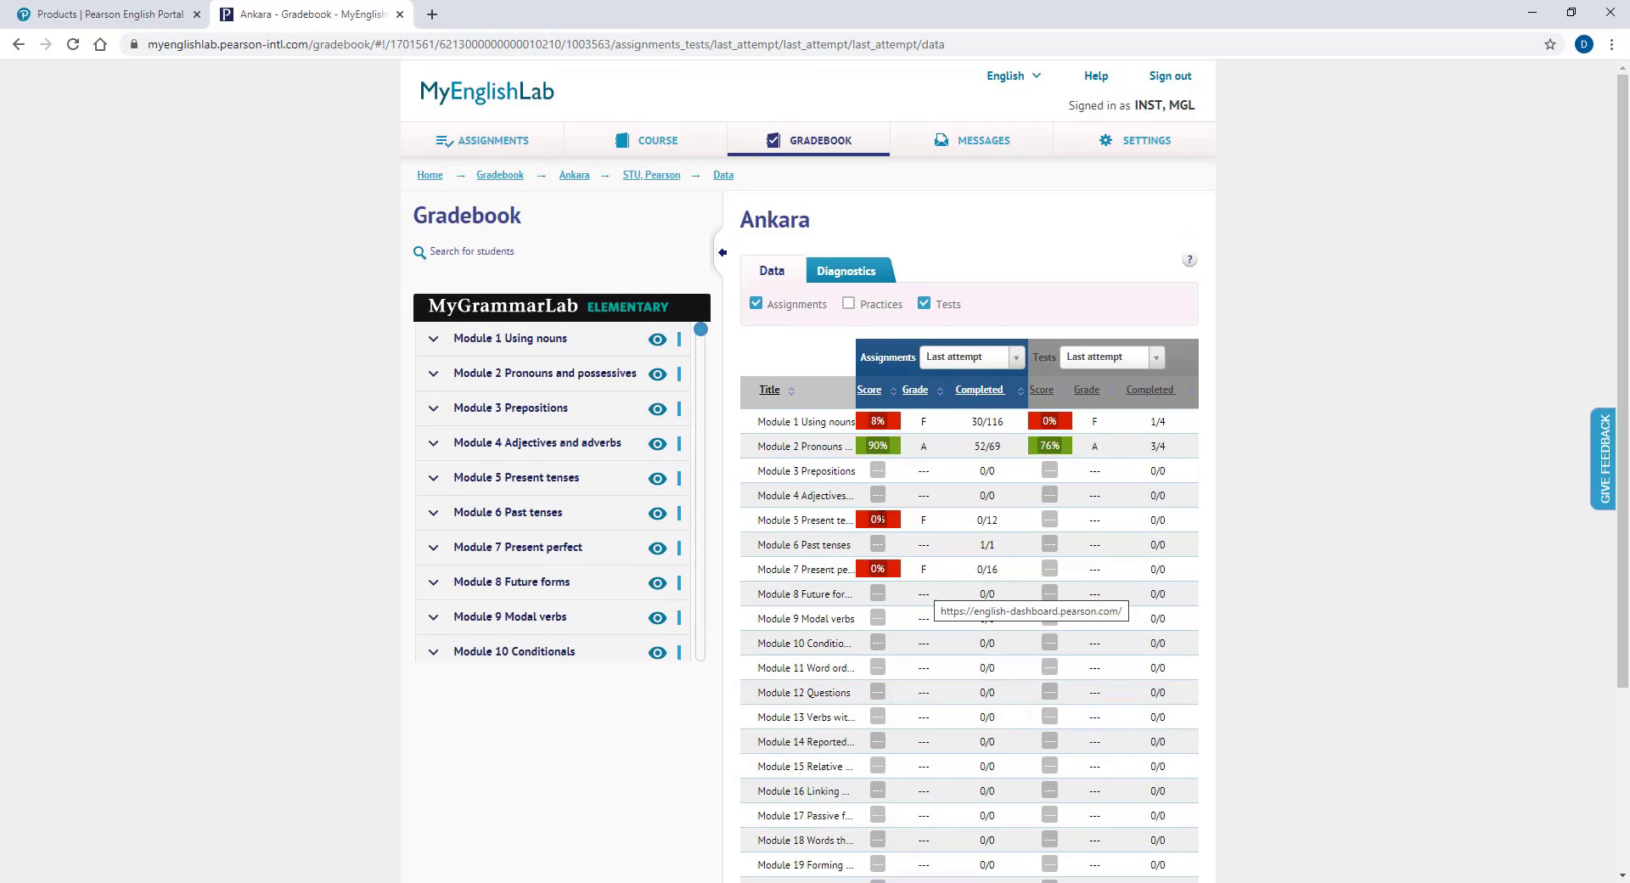
# Show the student's assignment scores by First attempt, and finally by Highest score.
pyautogui.click(963, 360)
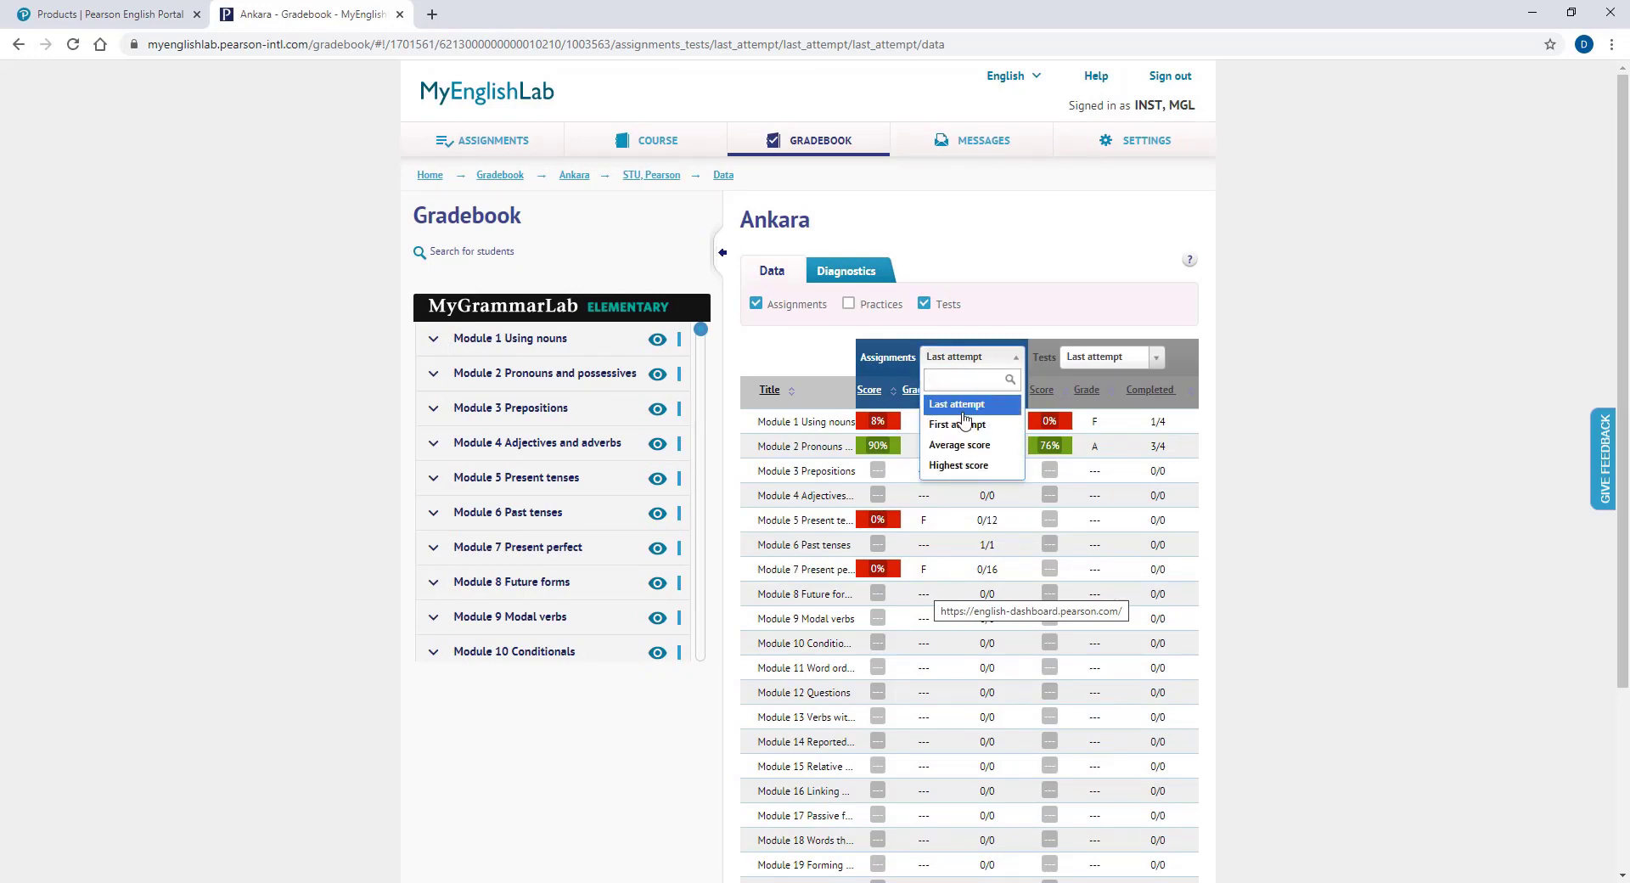
pyautogui.click(959, 424)
pyautogui.click(958, 361)
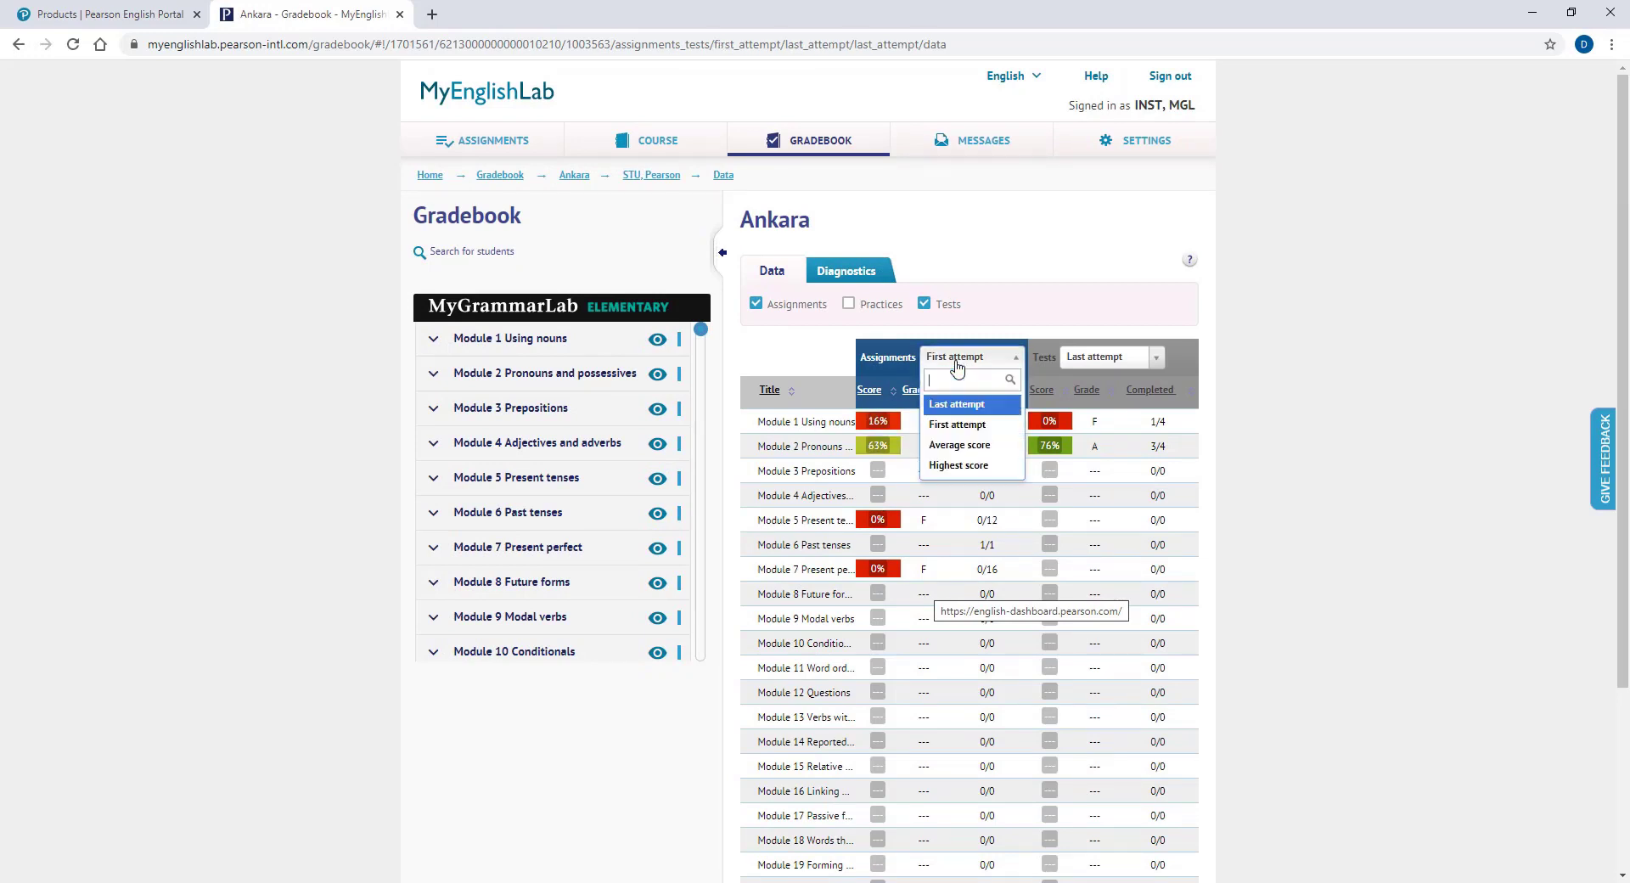
pyautogui.click(959, 465)
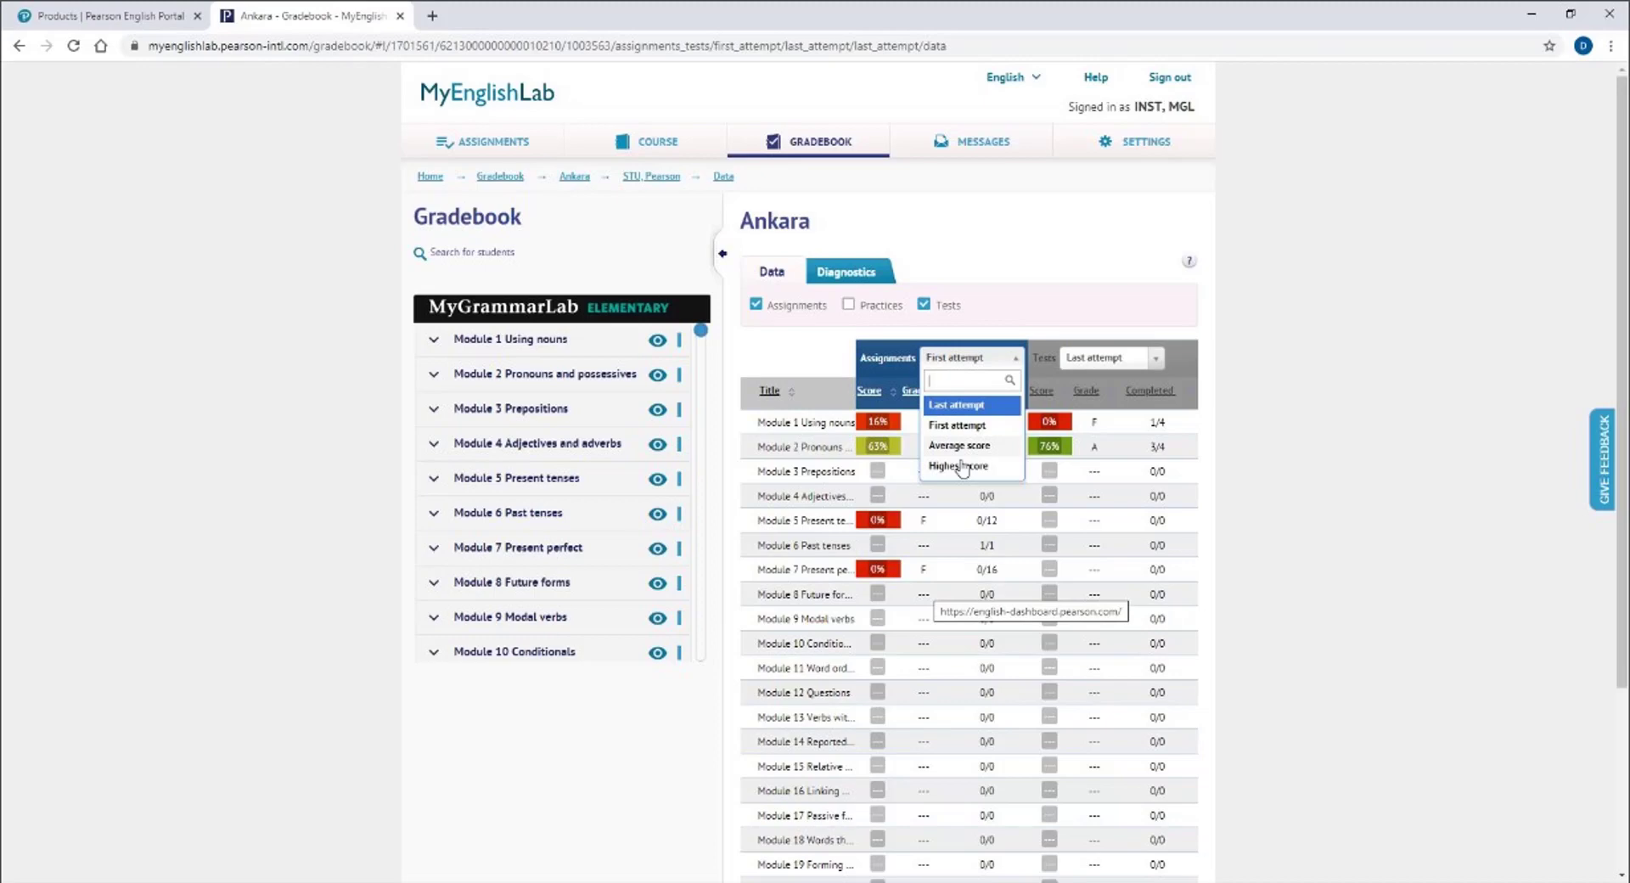
pyautogui.click(957, 465)
# Show practices beside assignments instead of tests, and display practice scores by First attempt and finally by Highest score.
pyautogui.click(875, 307)
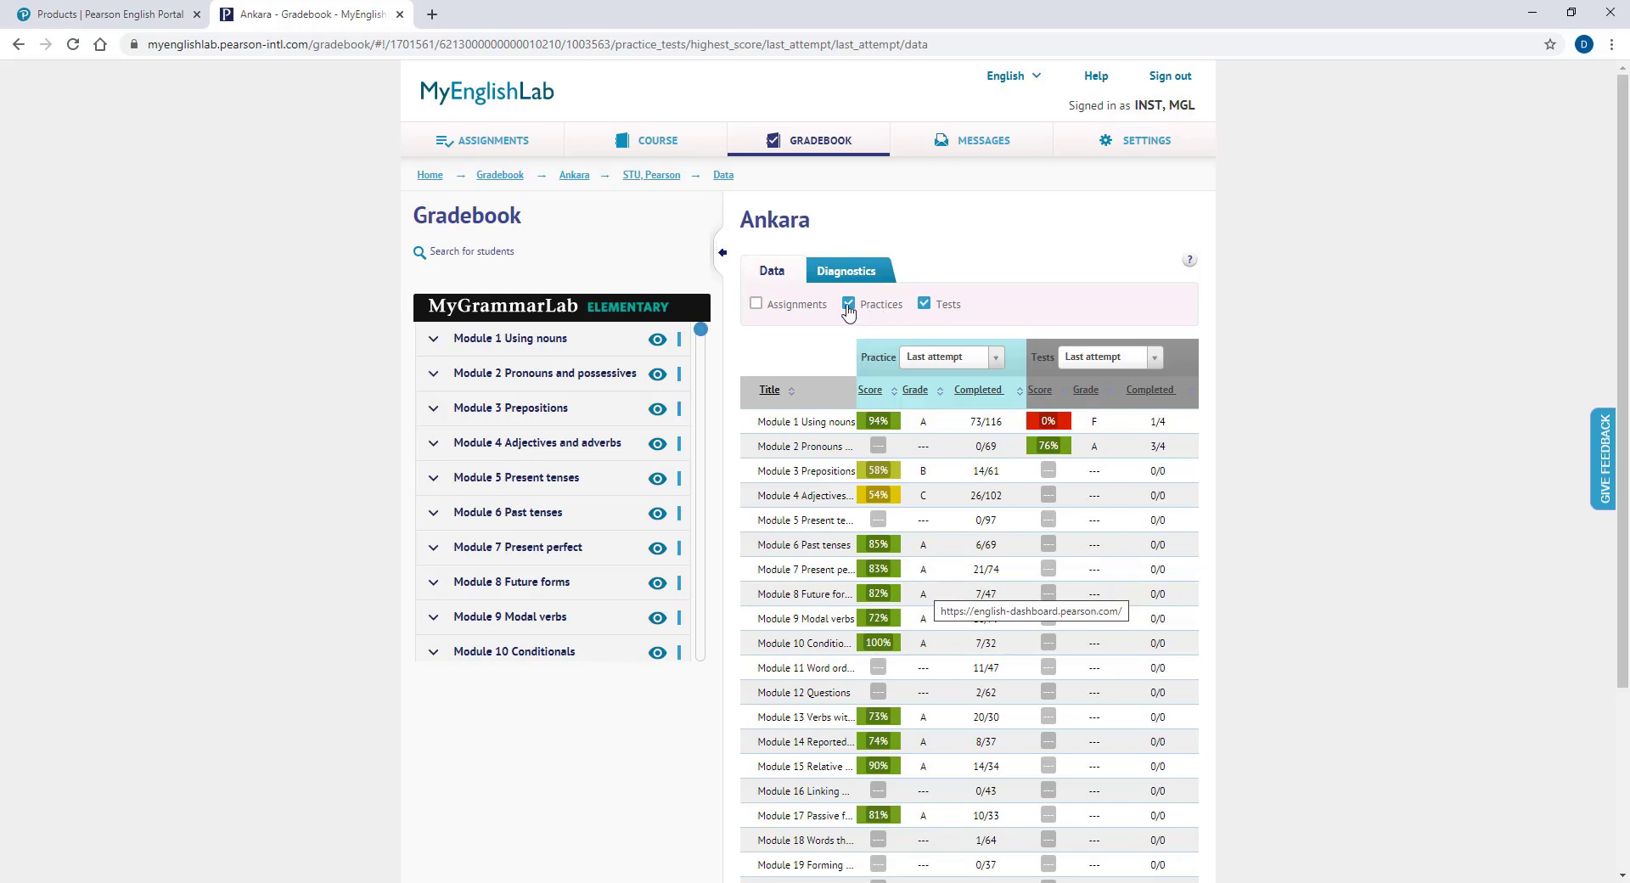
pyautogui.click(756, 304)
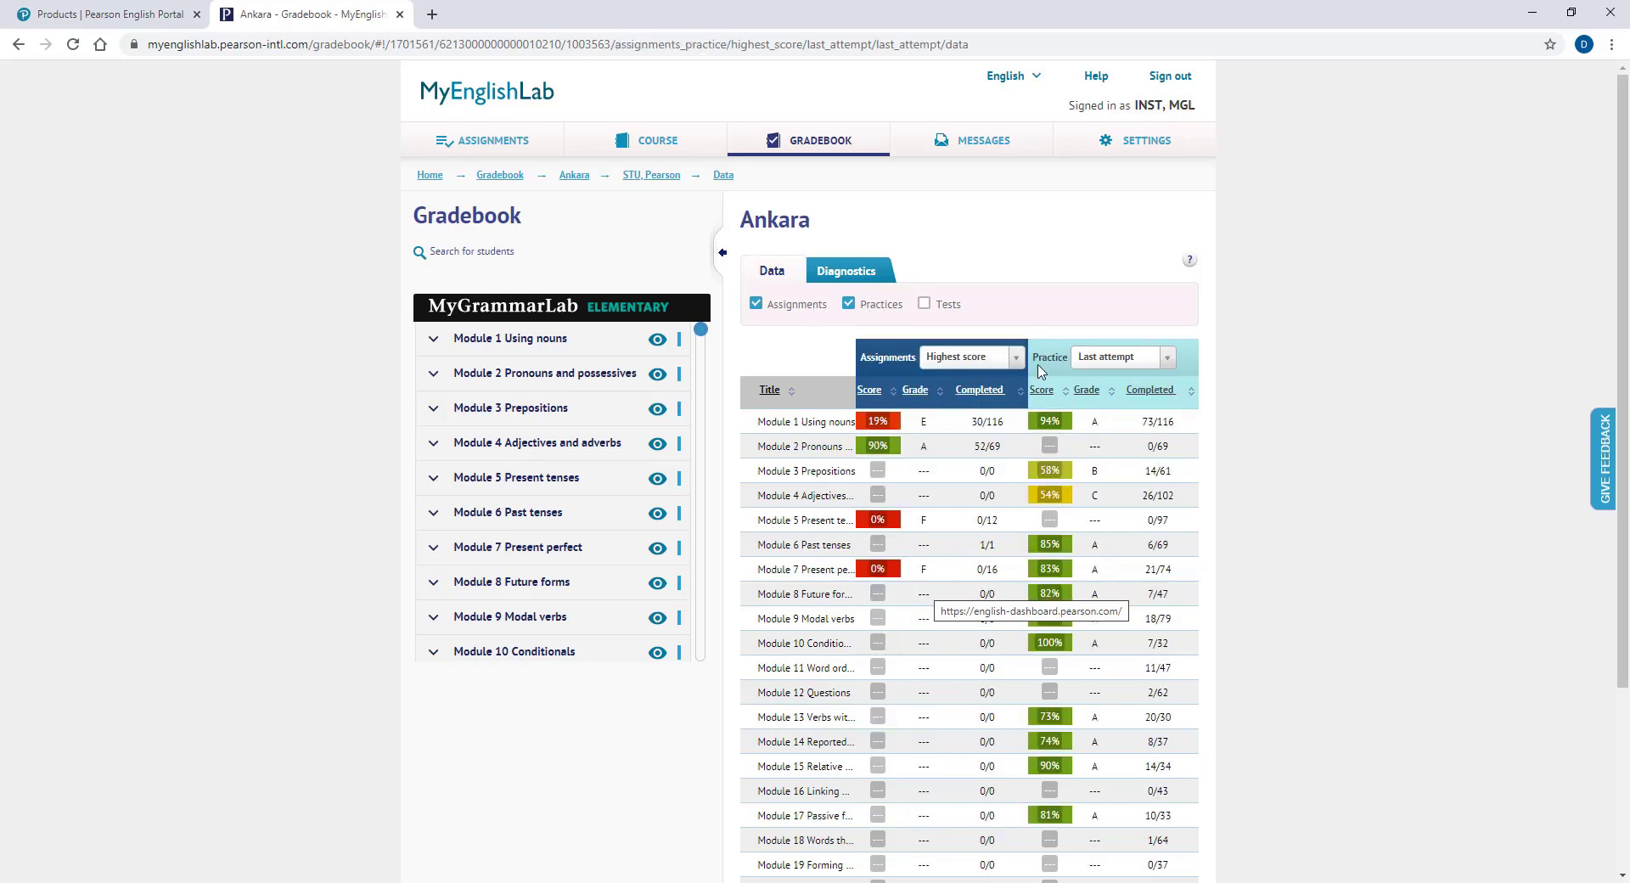
pyautogui.click(1112, 359)
pyautogui.click(1120, 427)
pyautogui.click(1108, 361)
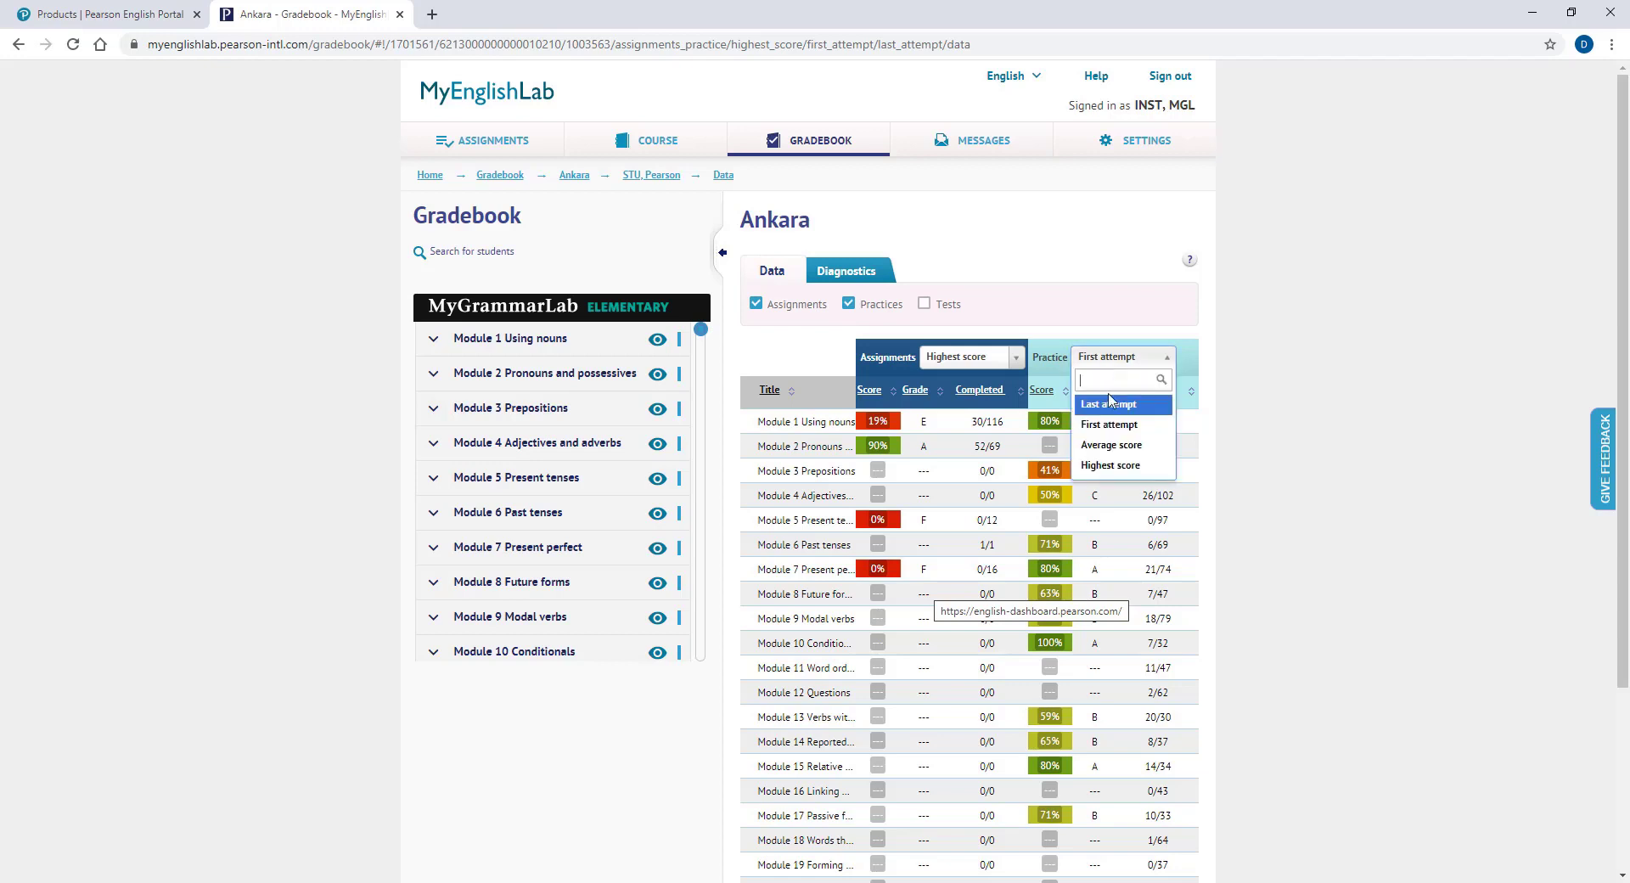
pyautogui.click(1109, 465)
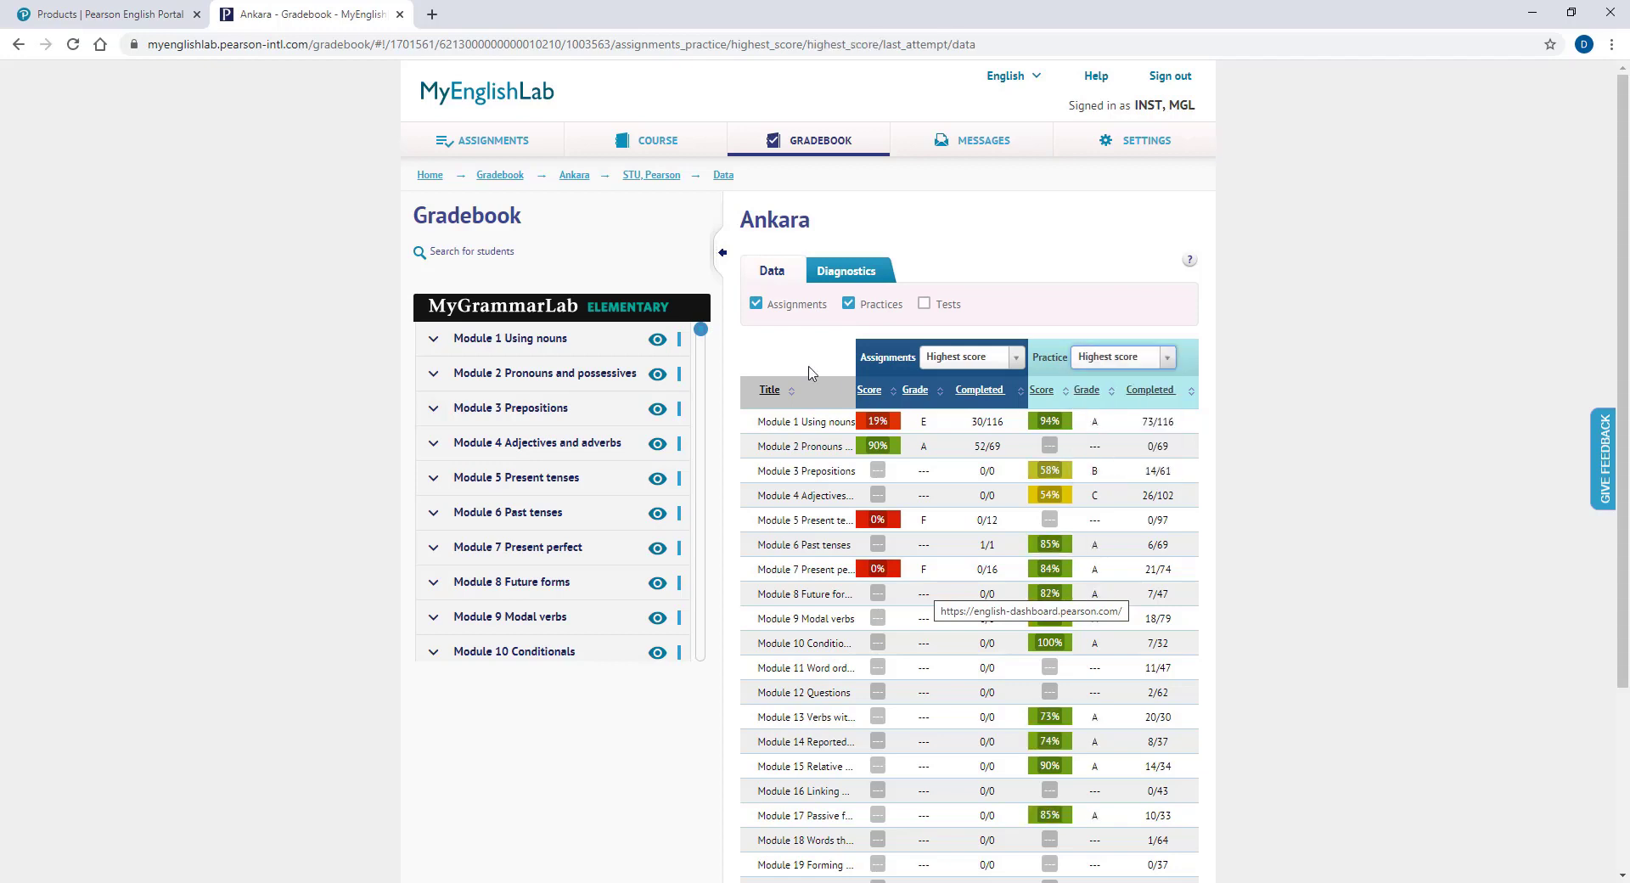
# Return to the whole Ankara class gradebook and export it for Excel.
pyautogui.click(629, 314)
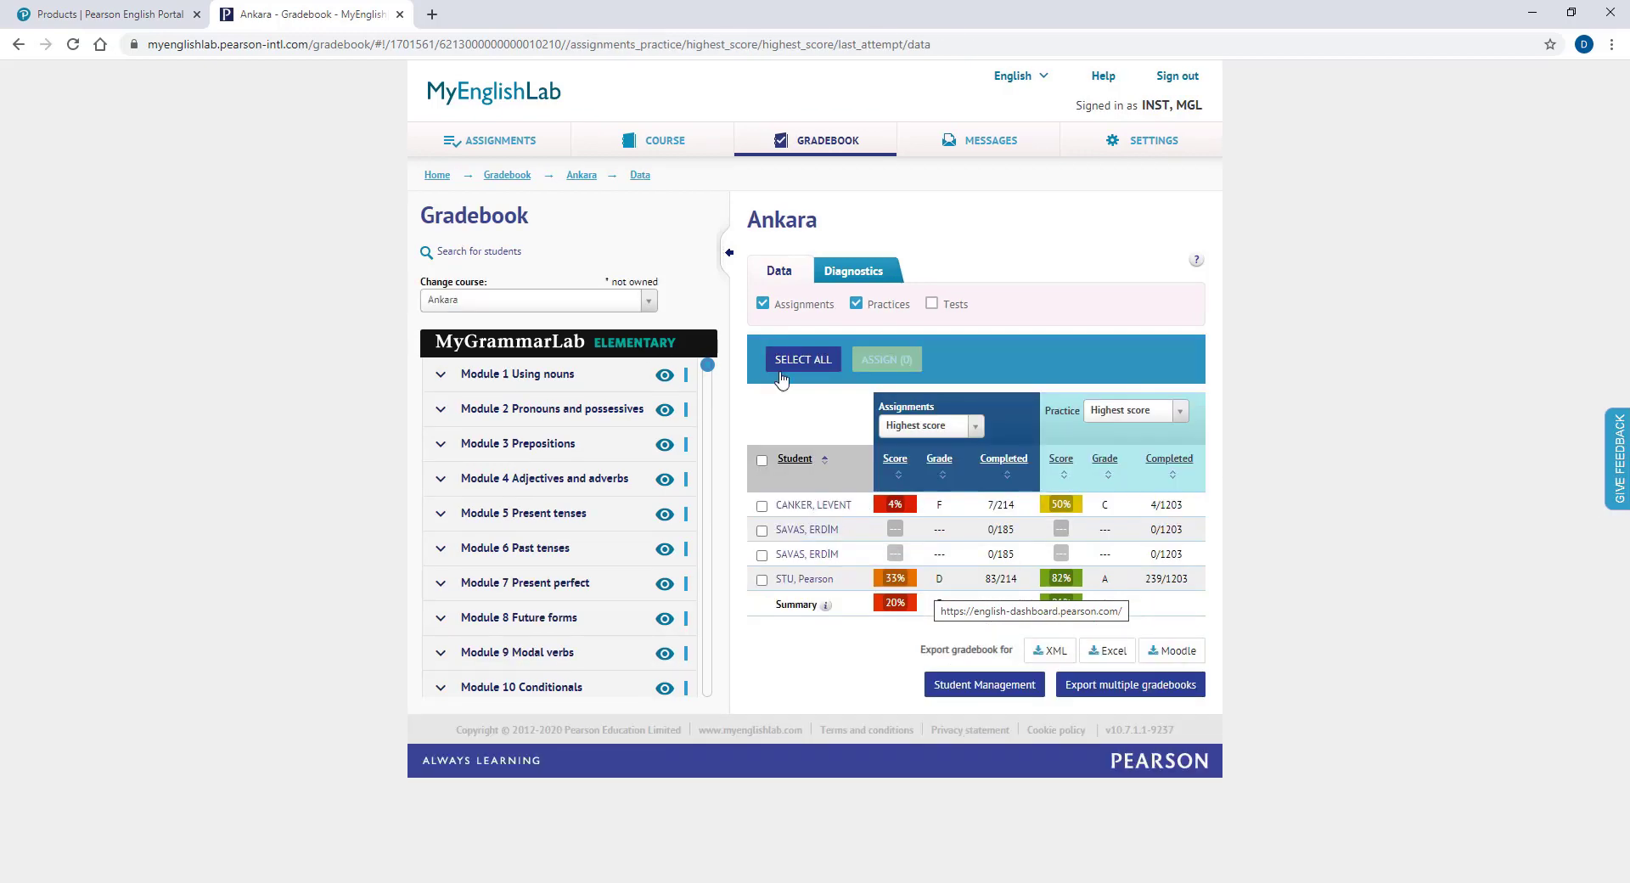
pyautogui.click(1108, 651)
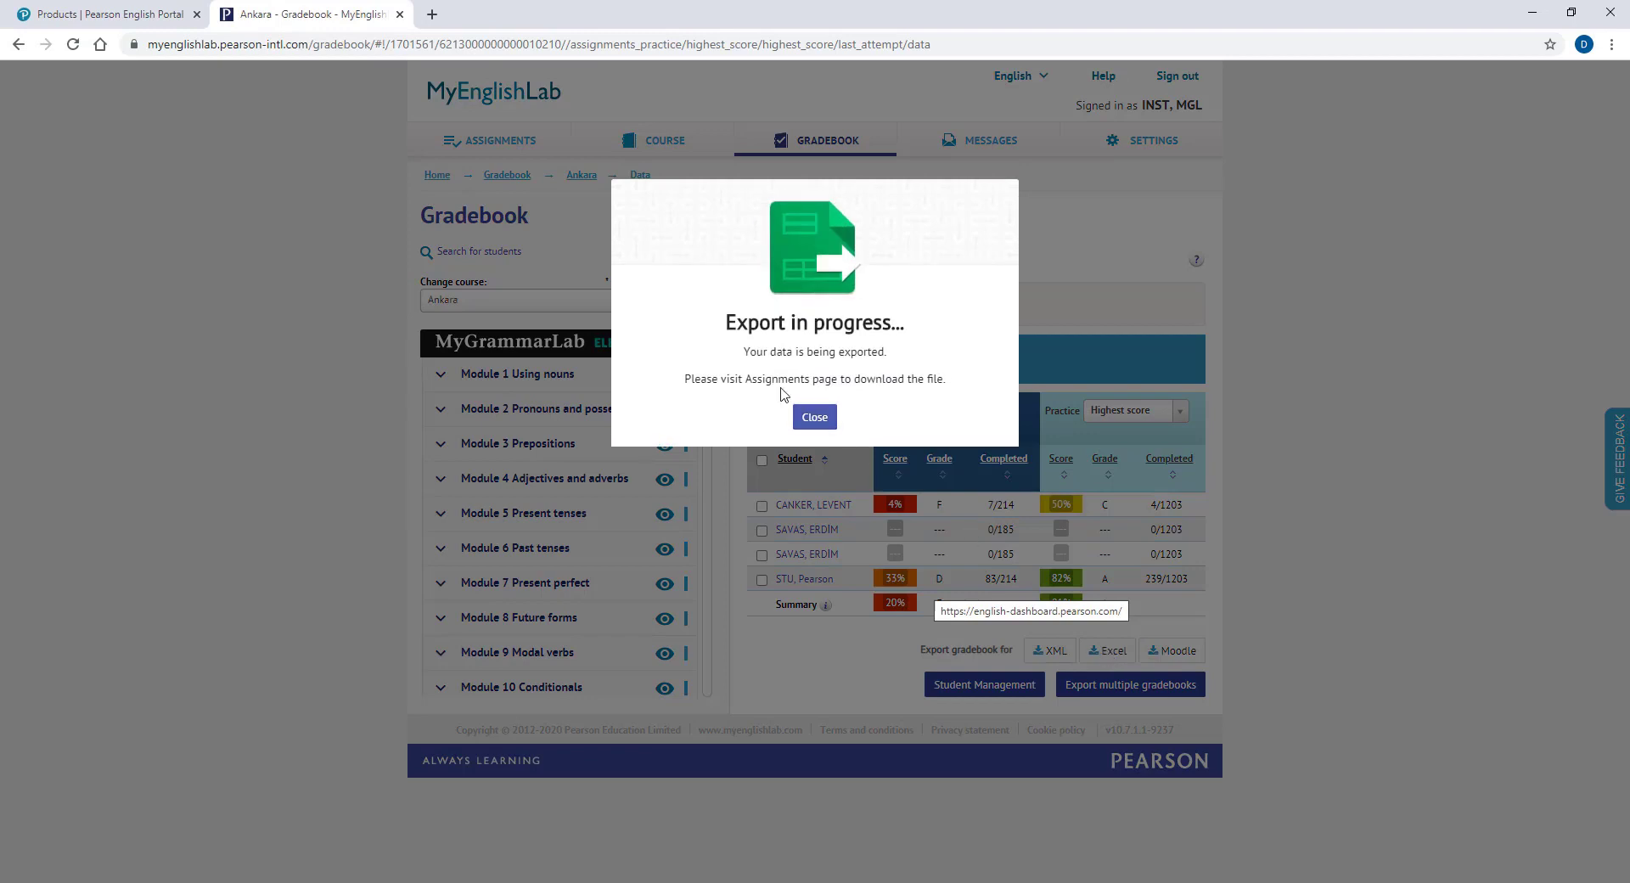
pyautogui.moveTo(685, 380); pyautogui.dragTo(940, 382)
pyautogui.click(919, 406)
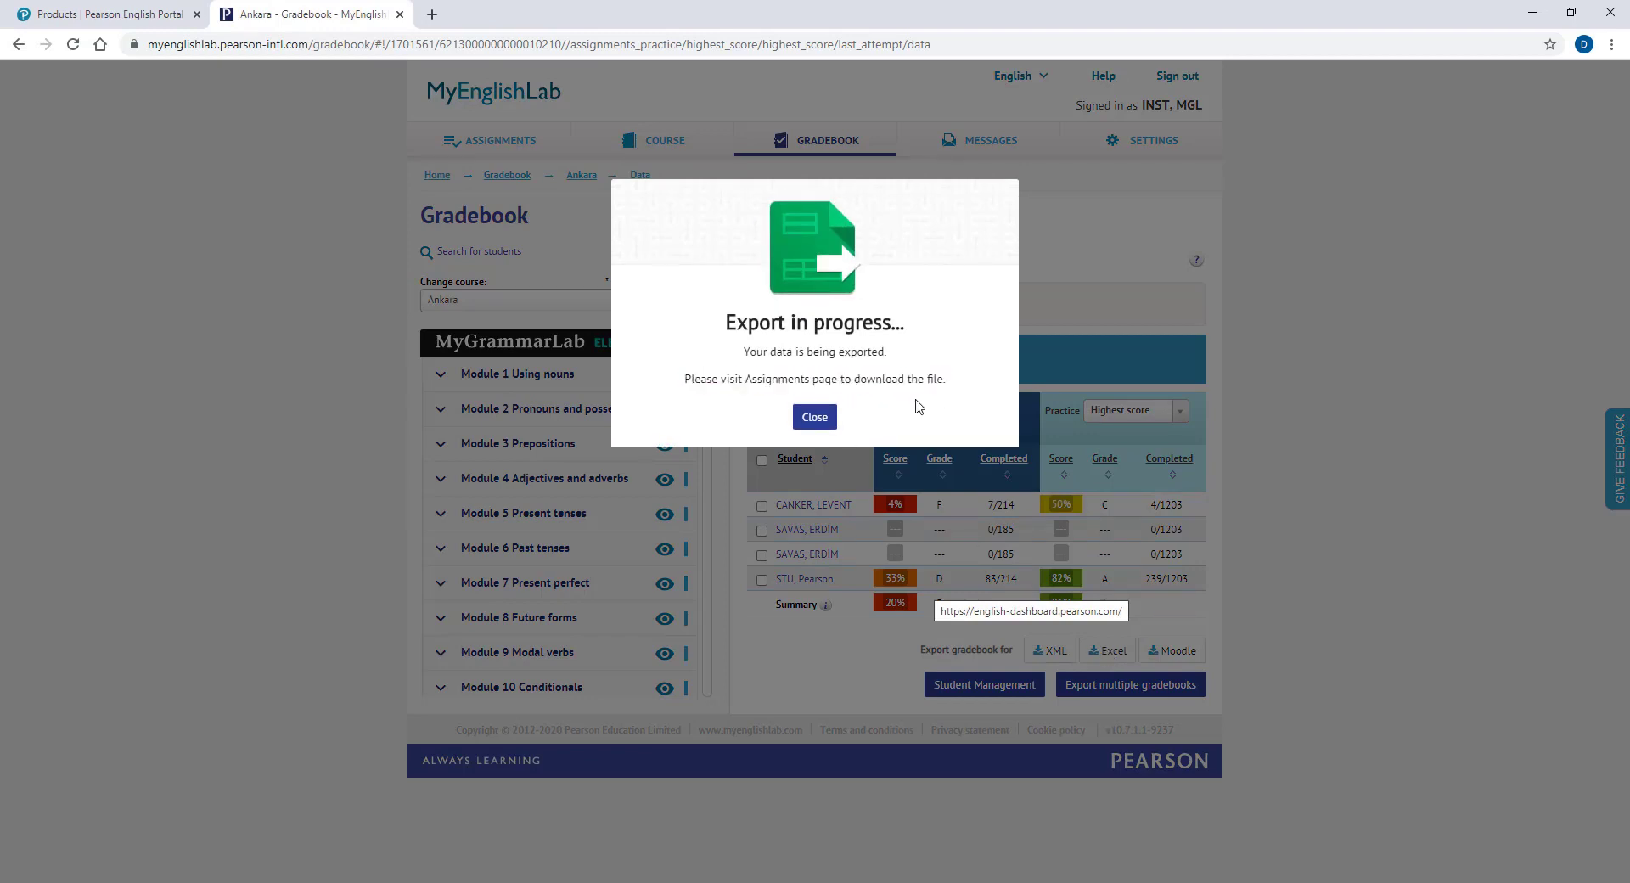
# Dismiss the export notice, download the finished Ankara gradebook export from the Assignments page, and open the file in Excel.
pyautogui.click(815, 418)
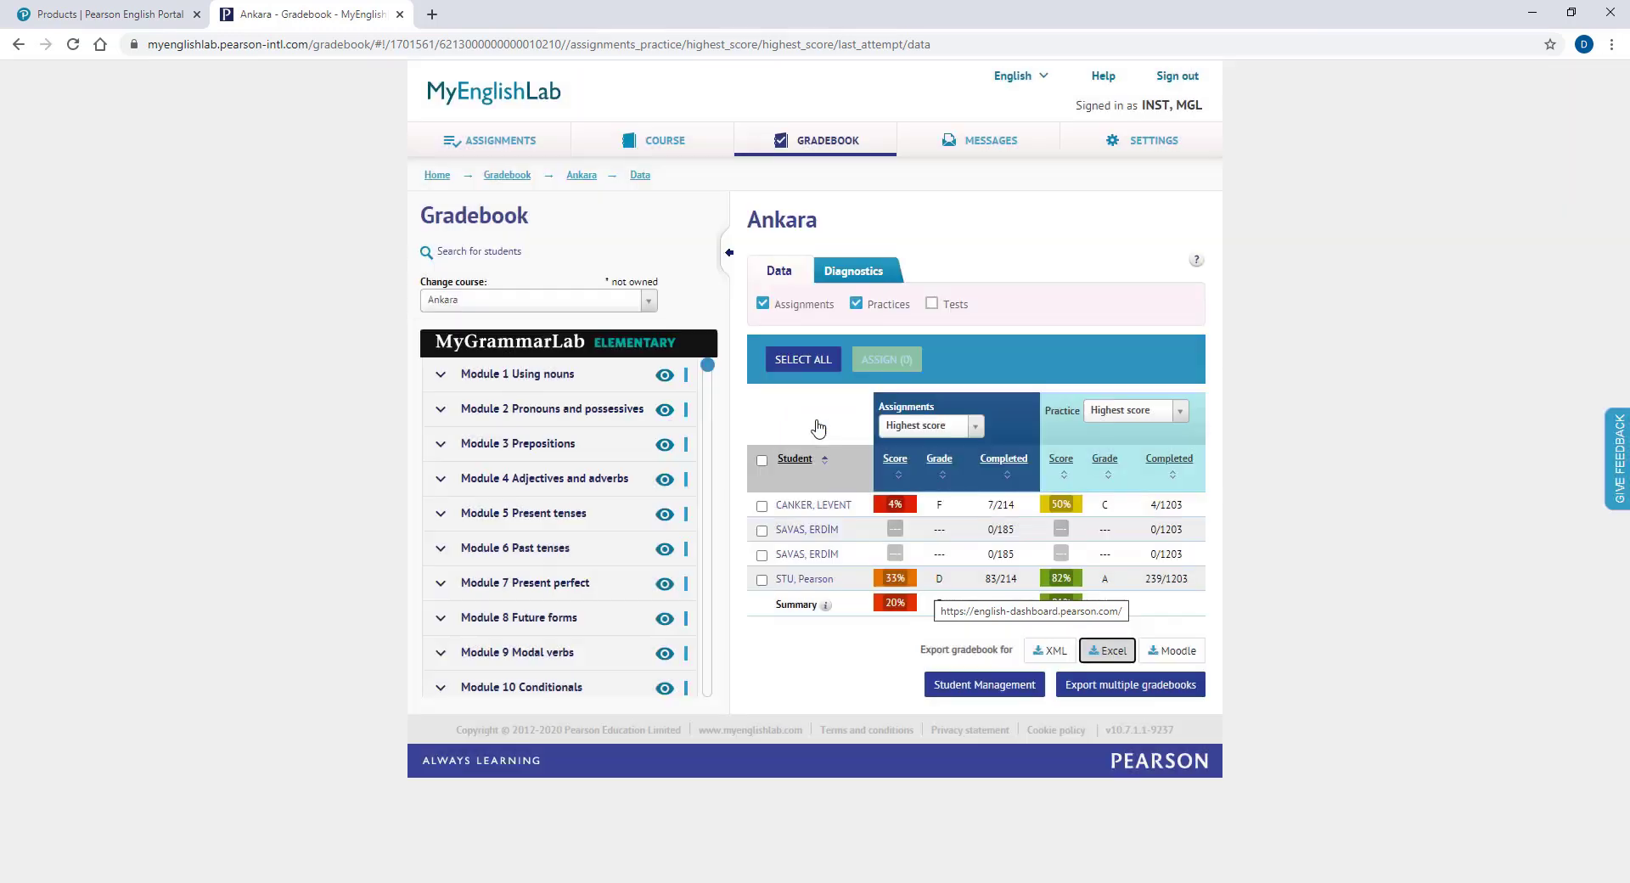
pyautogui.click(508, 152)
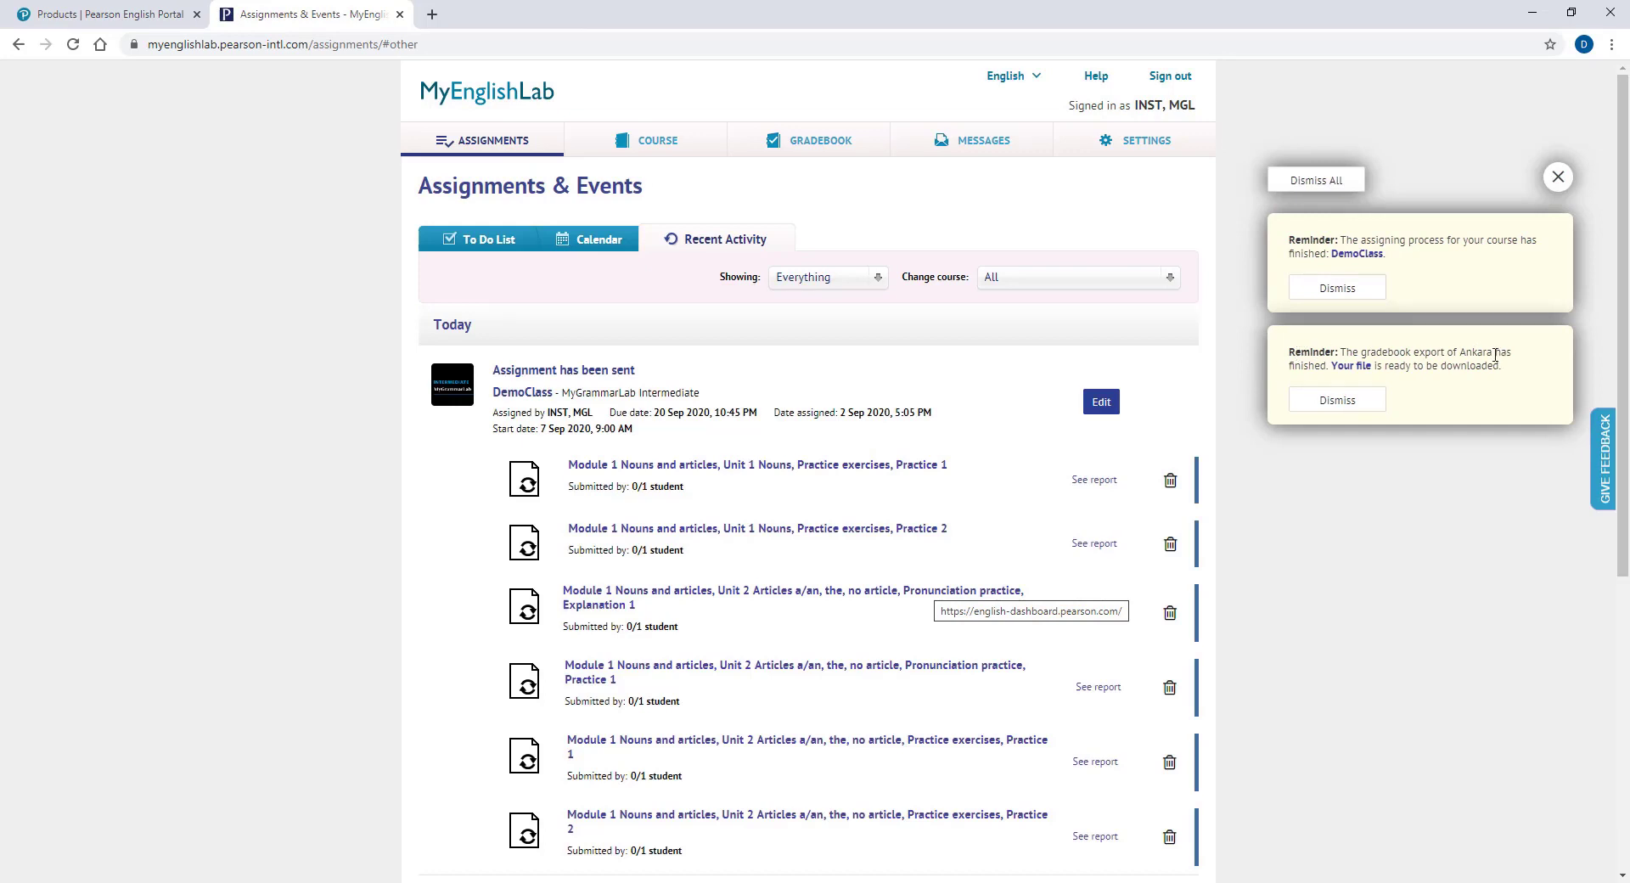
pyautogui.click(1357, 374)
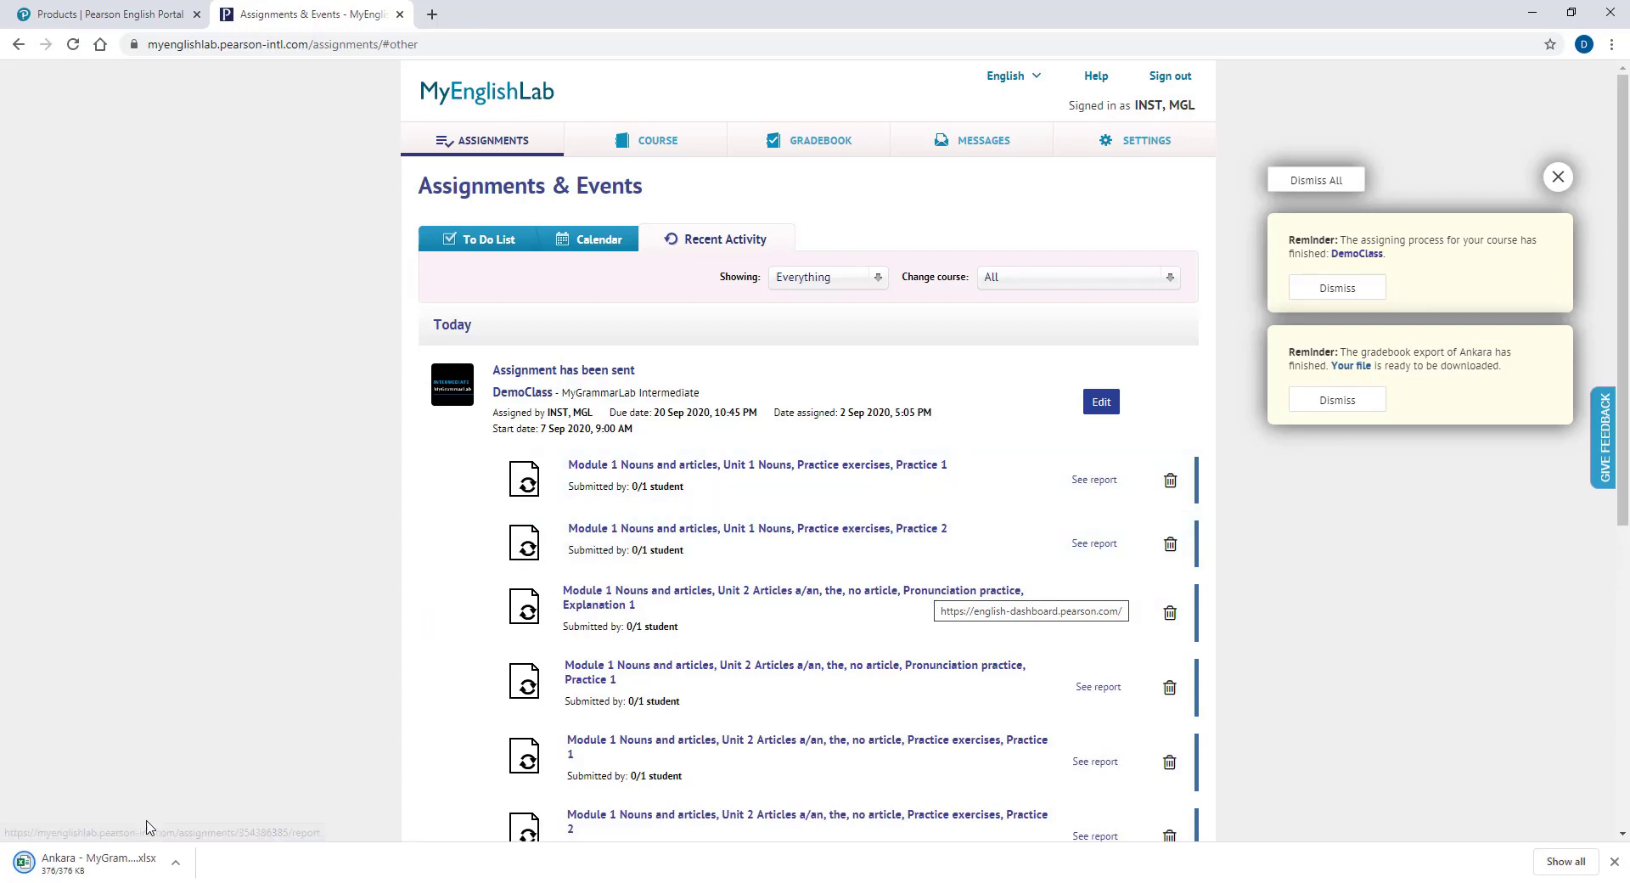
pyautogui.click(93, 861)
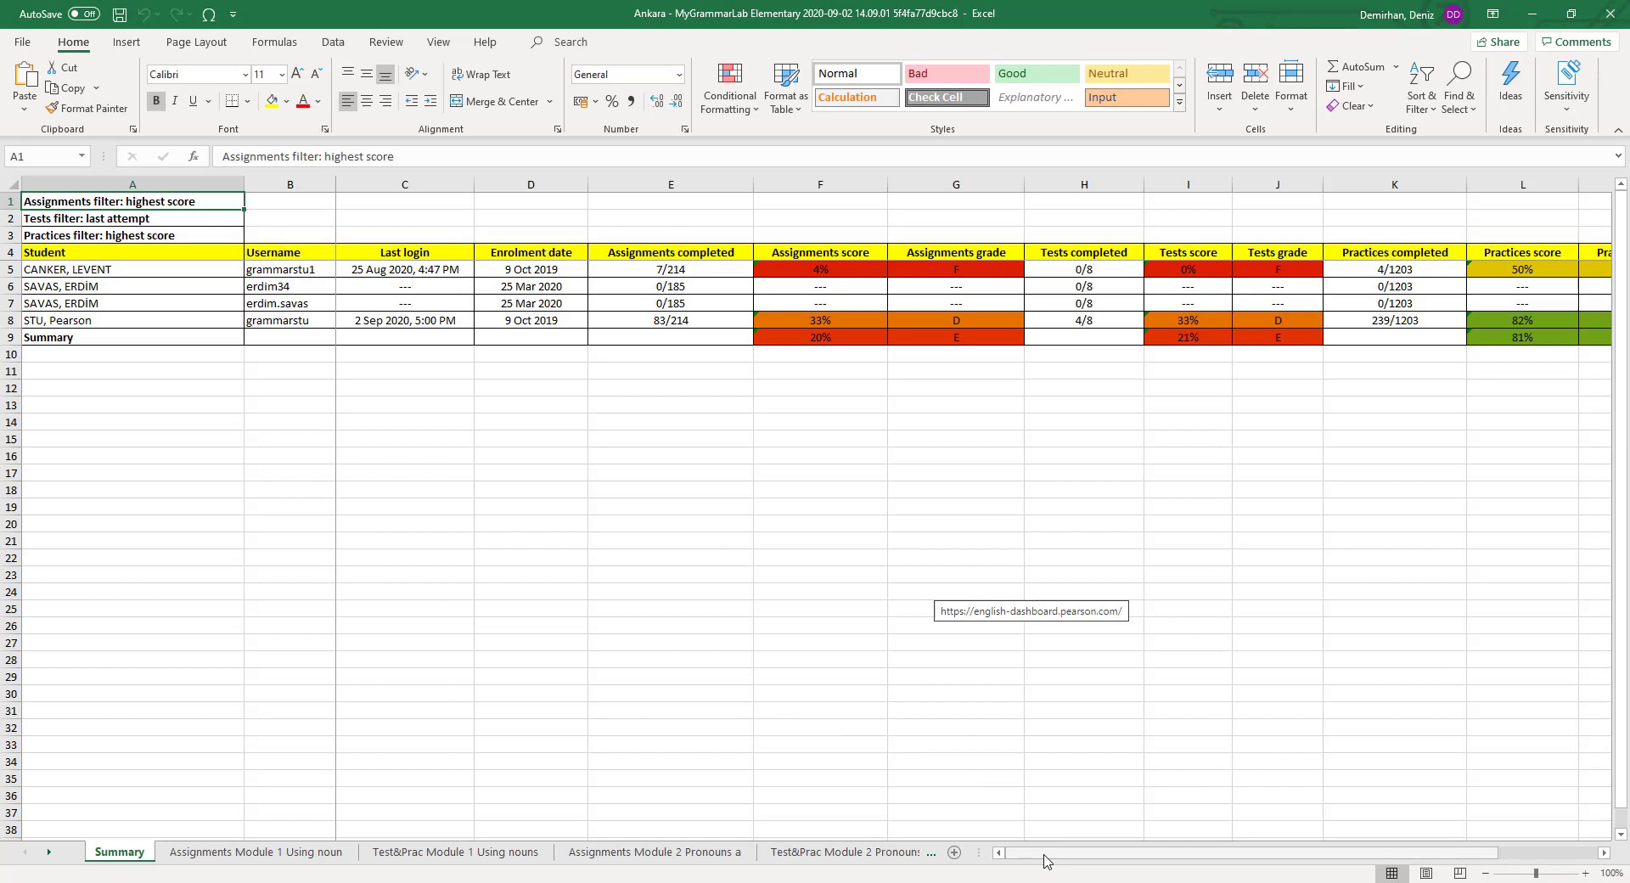
# Review the exported Summary sheet and the Assignments Module 1 Using nouns sheet, ending back on the Summary.
pyautogui.moveTo(1045, 859); pyautogui.dragTo(1012, 864)
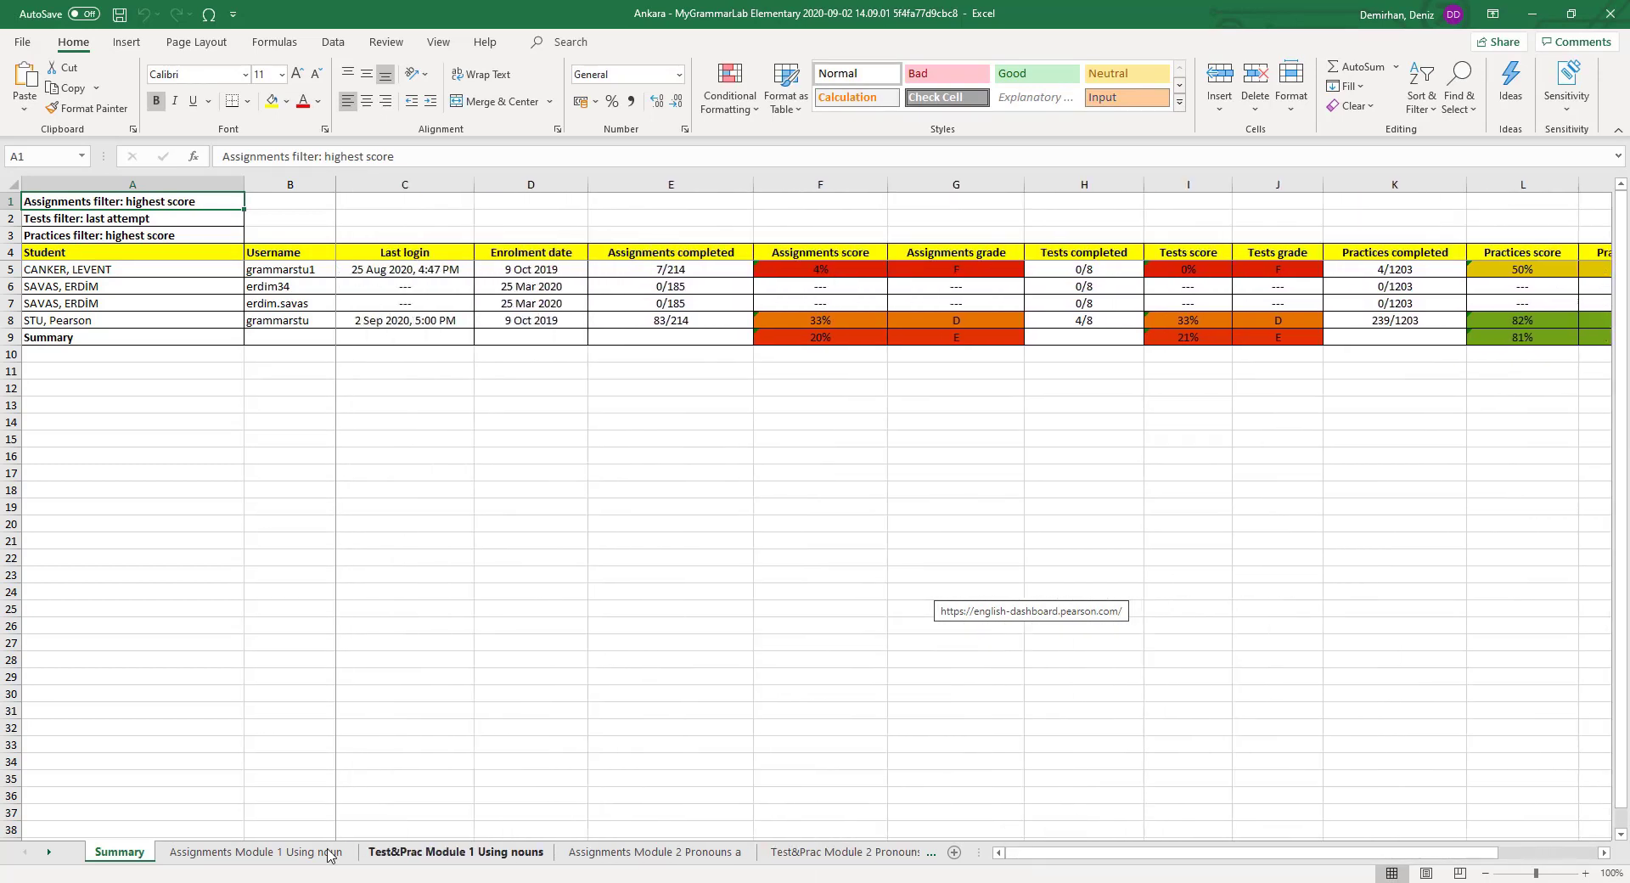
pyautogui.click(306, 854)
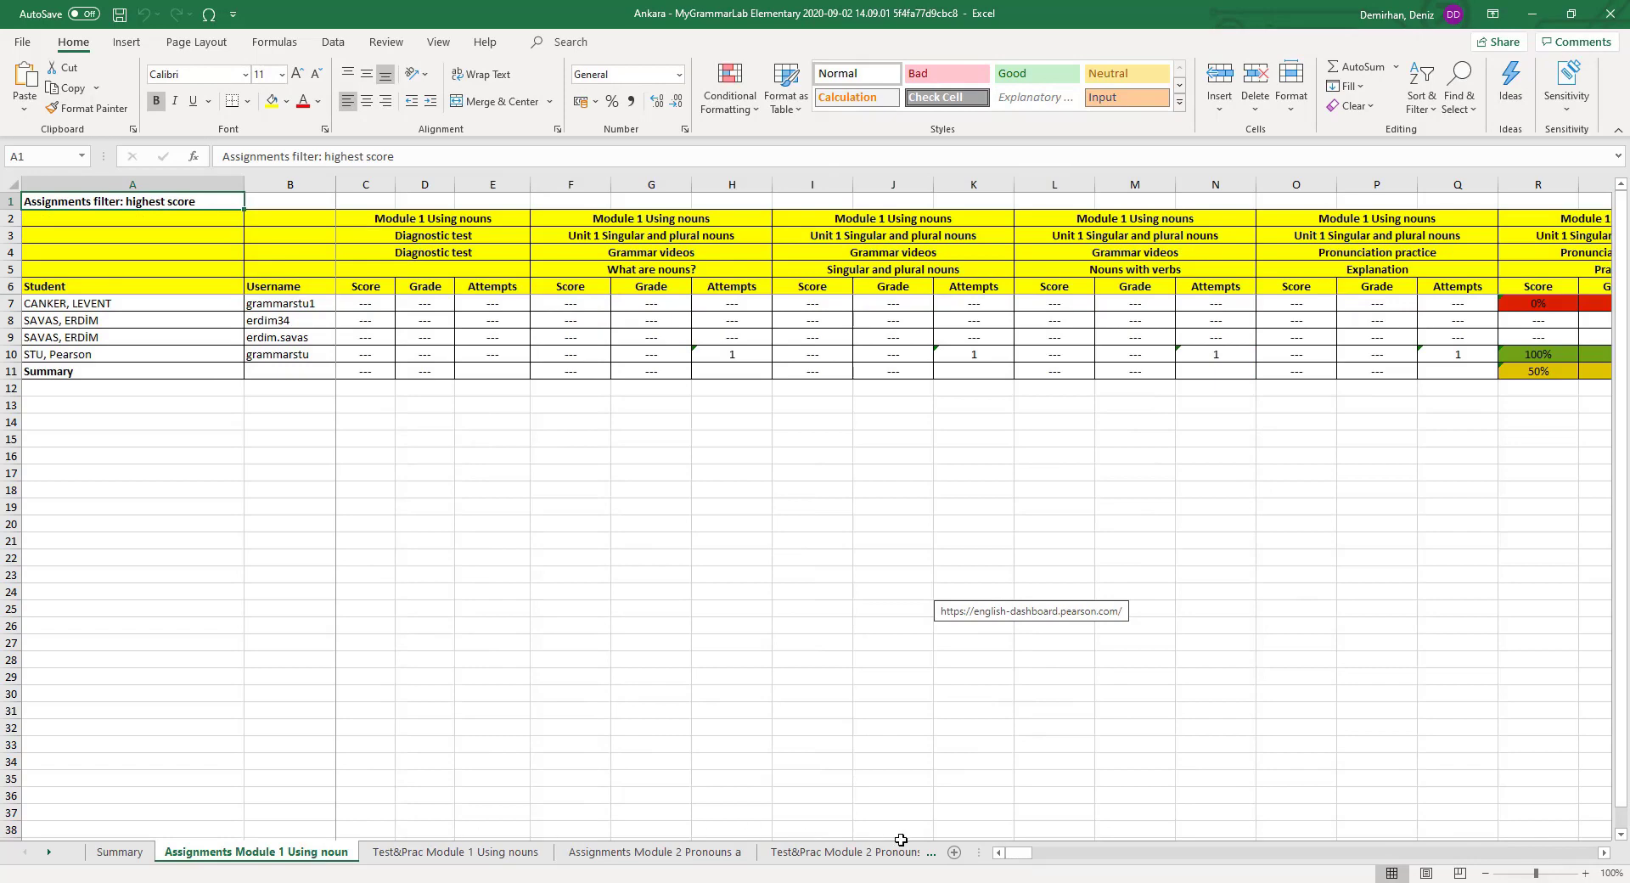
pyautogui.moveTo(1027, 859)
pyautogui.mouseDown()
pyautogui.moveTo(1081, 857)
pyautogui.moveTo(1007, 859)
pyautogui.mouseUp()
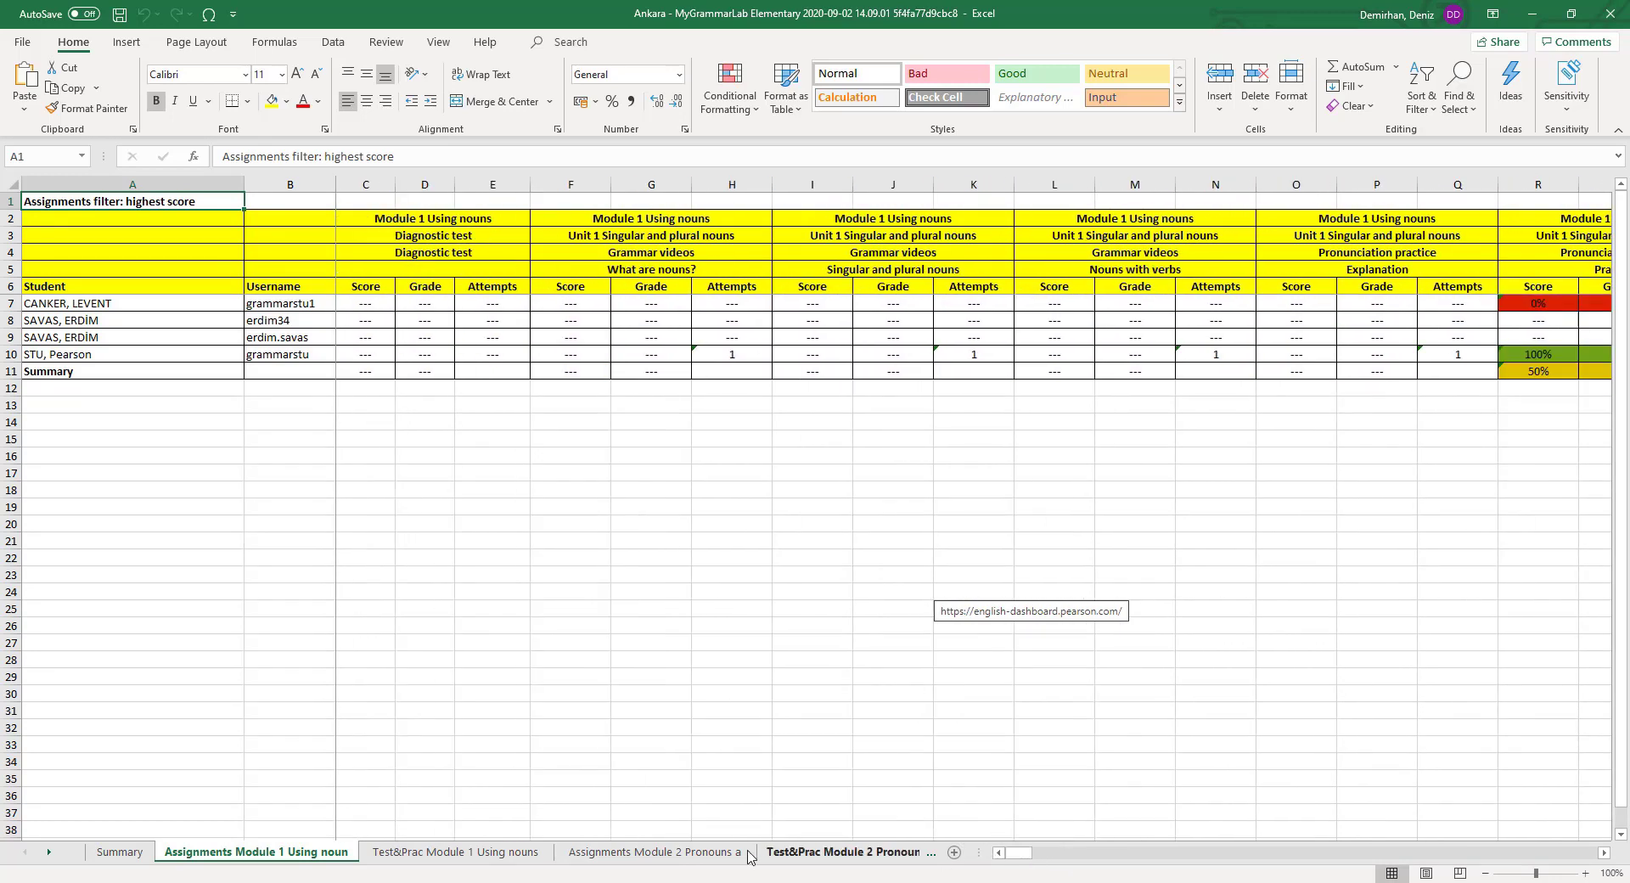
pyautogui.click(130, 857)
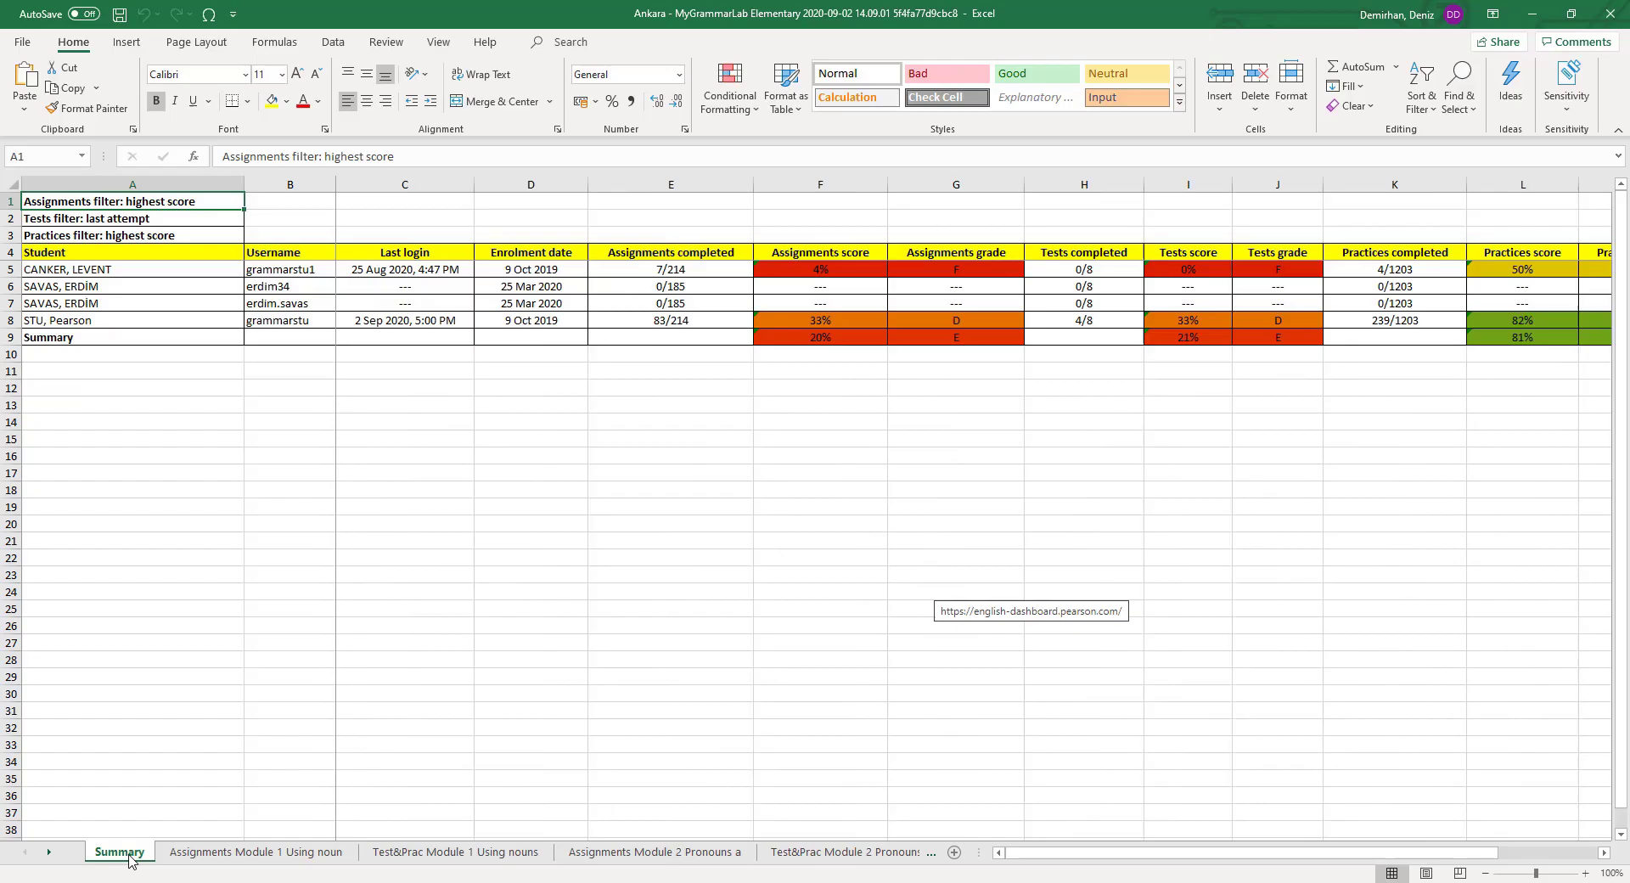
# Switch back to MyEnglishLab, examine the Time/Unit diagnostic chart for the Ankara gradebook, and return to the diagnostic charts.
pyautogui.hotkey('alt', 'Tab')
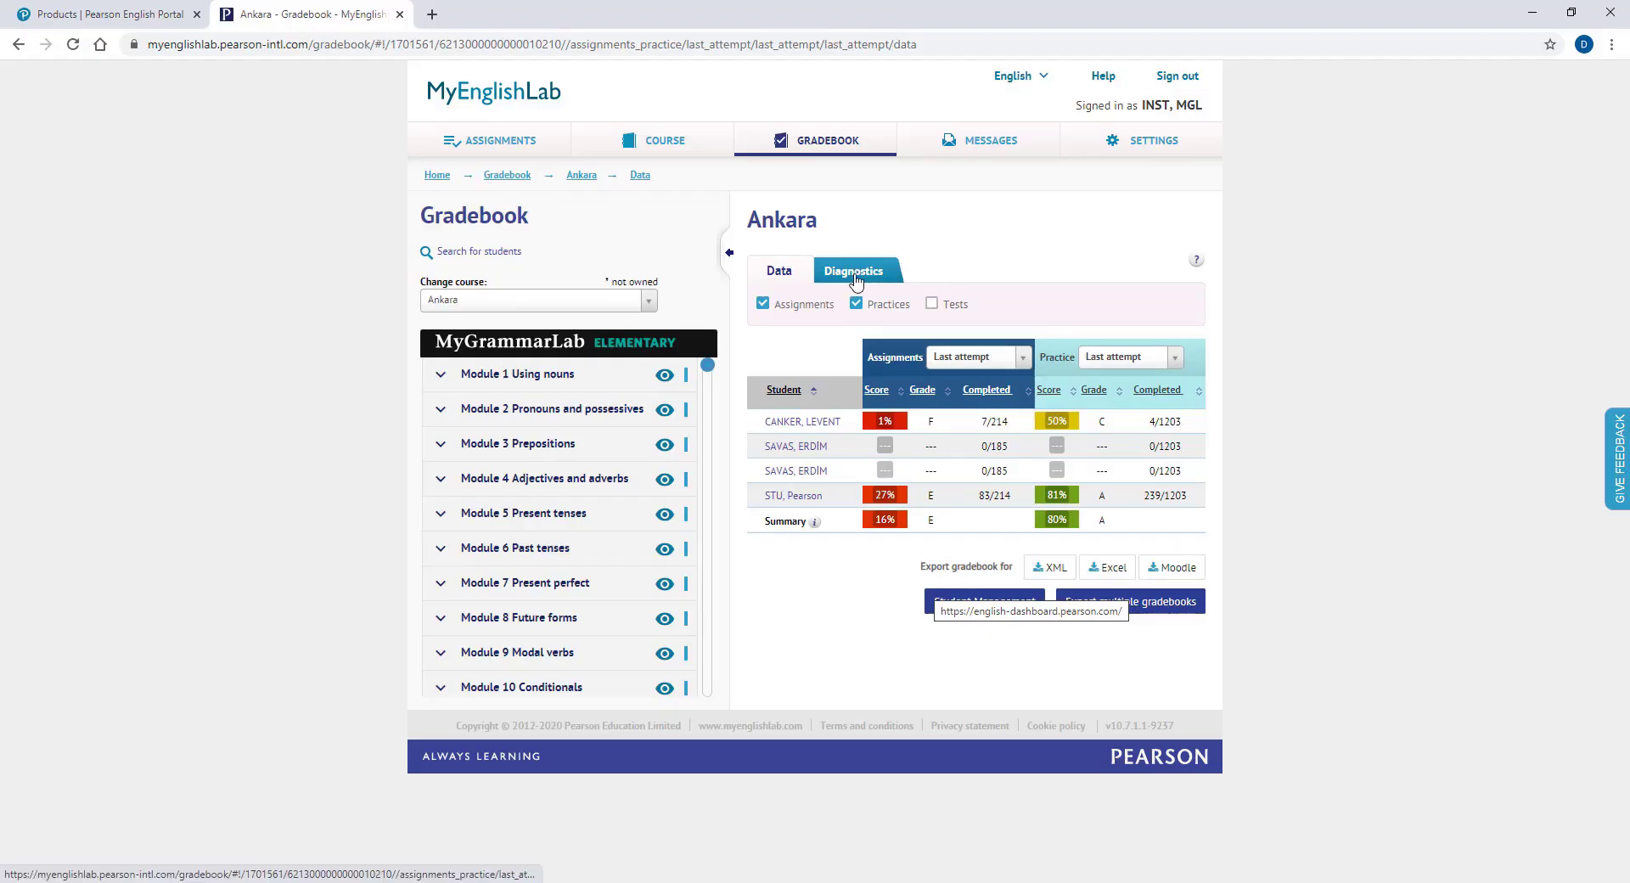
pyautogui.click(854, 272)
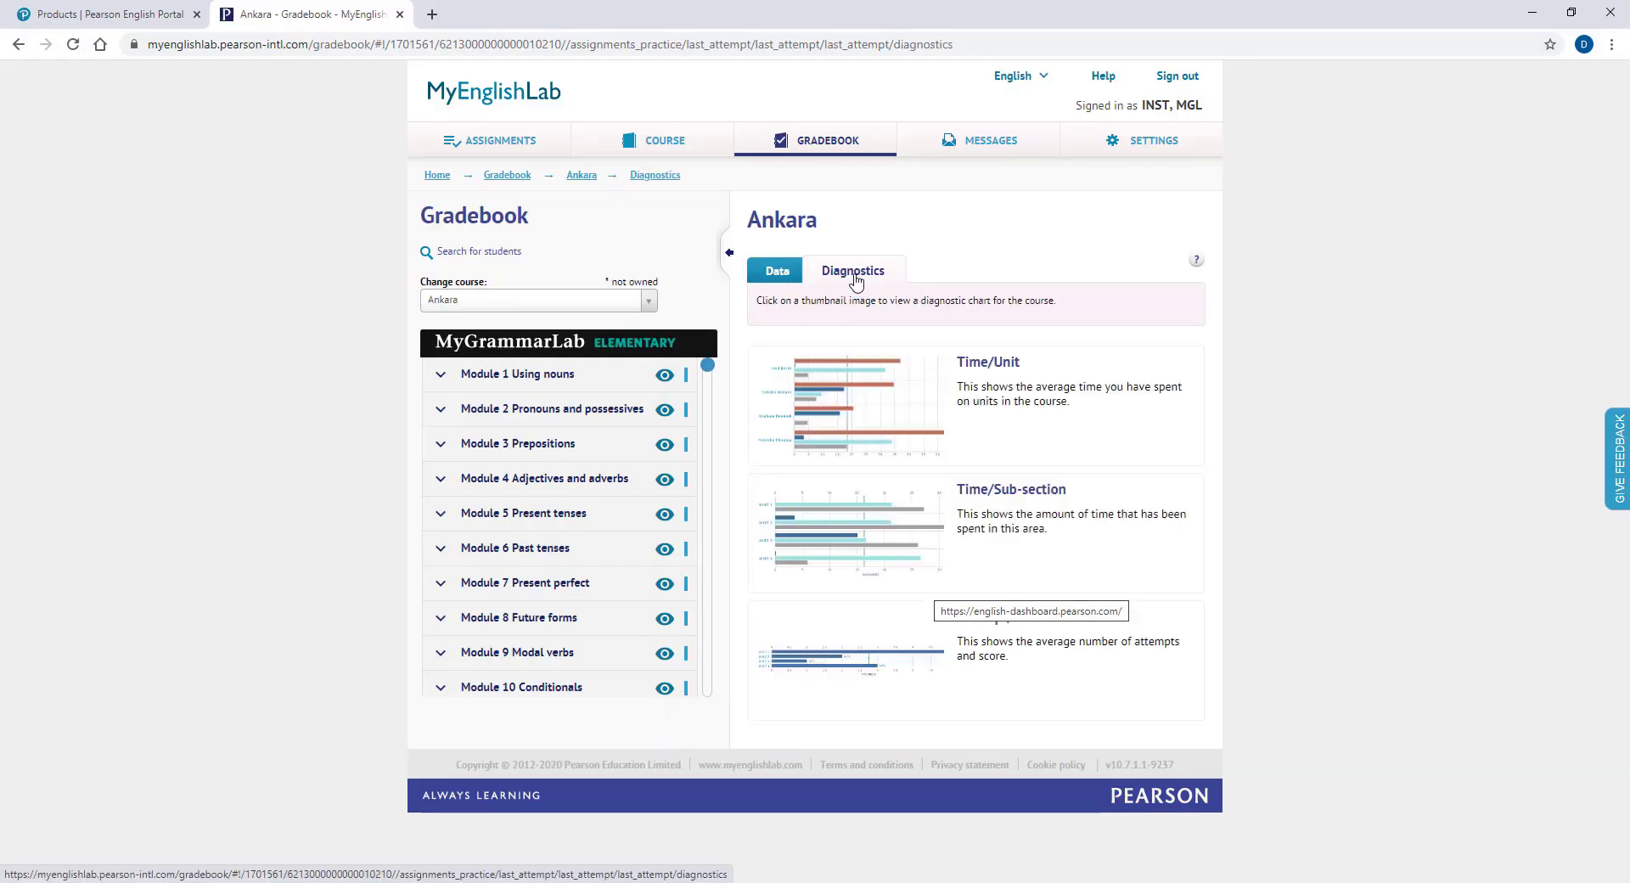
pyautogui.click(838, 399)
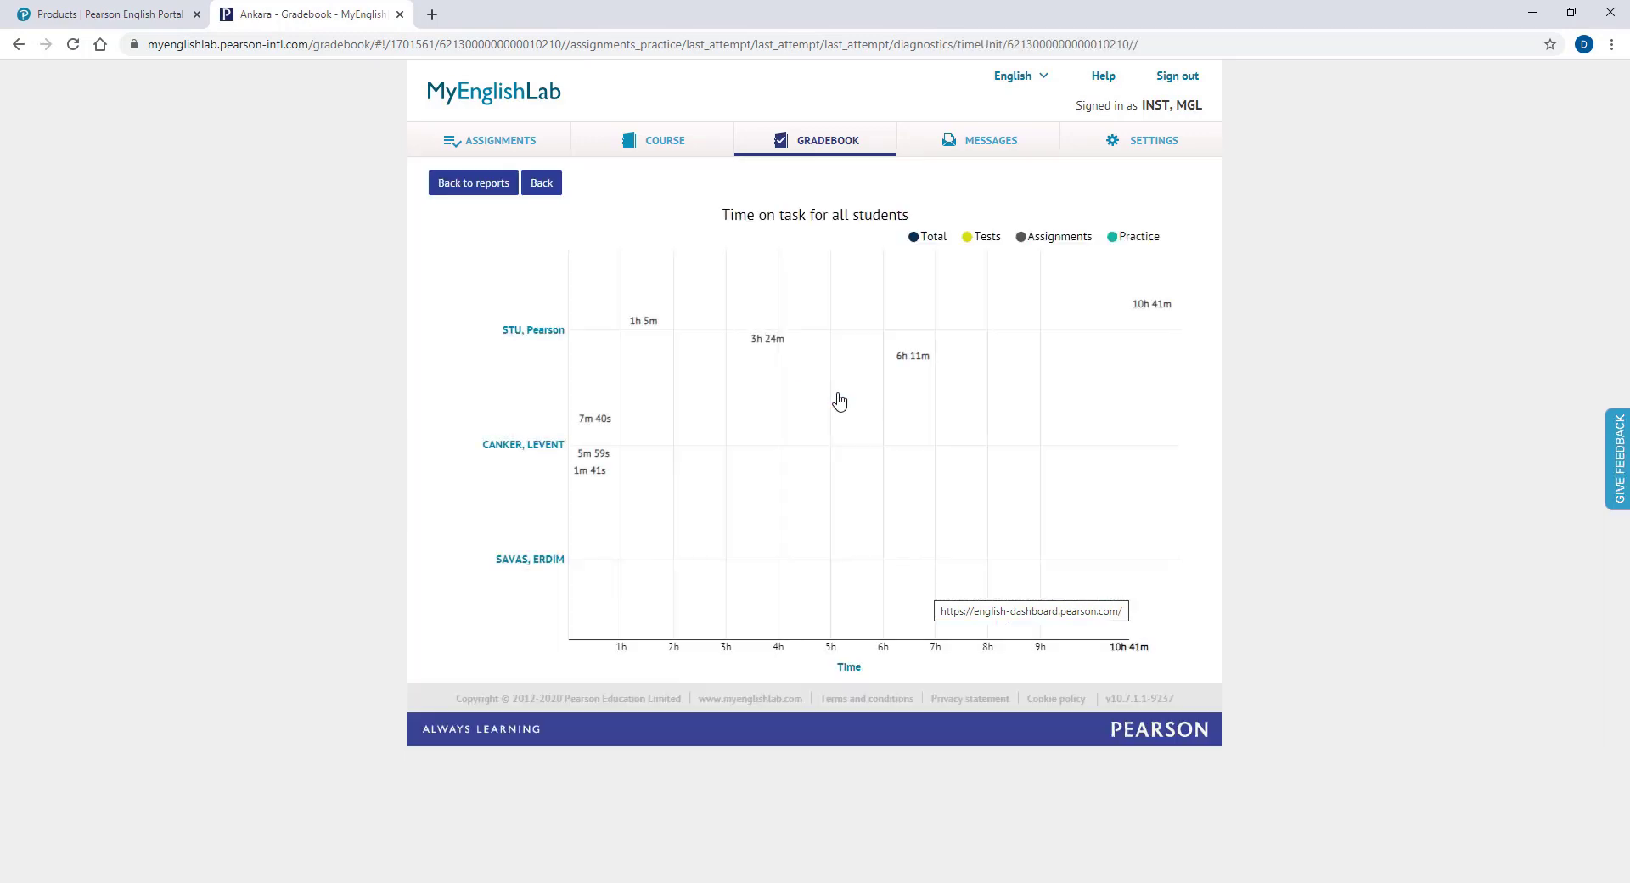
pyautogui.moveTo(642, 352)
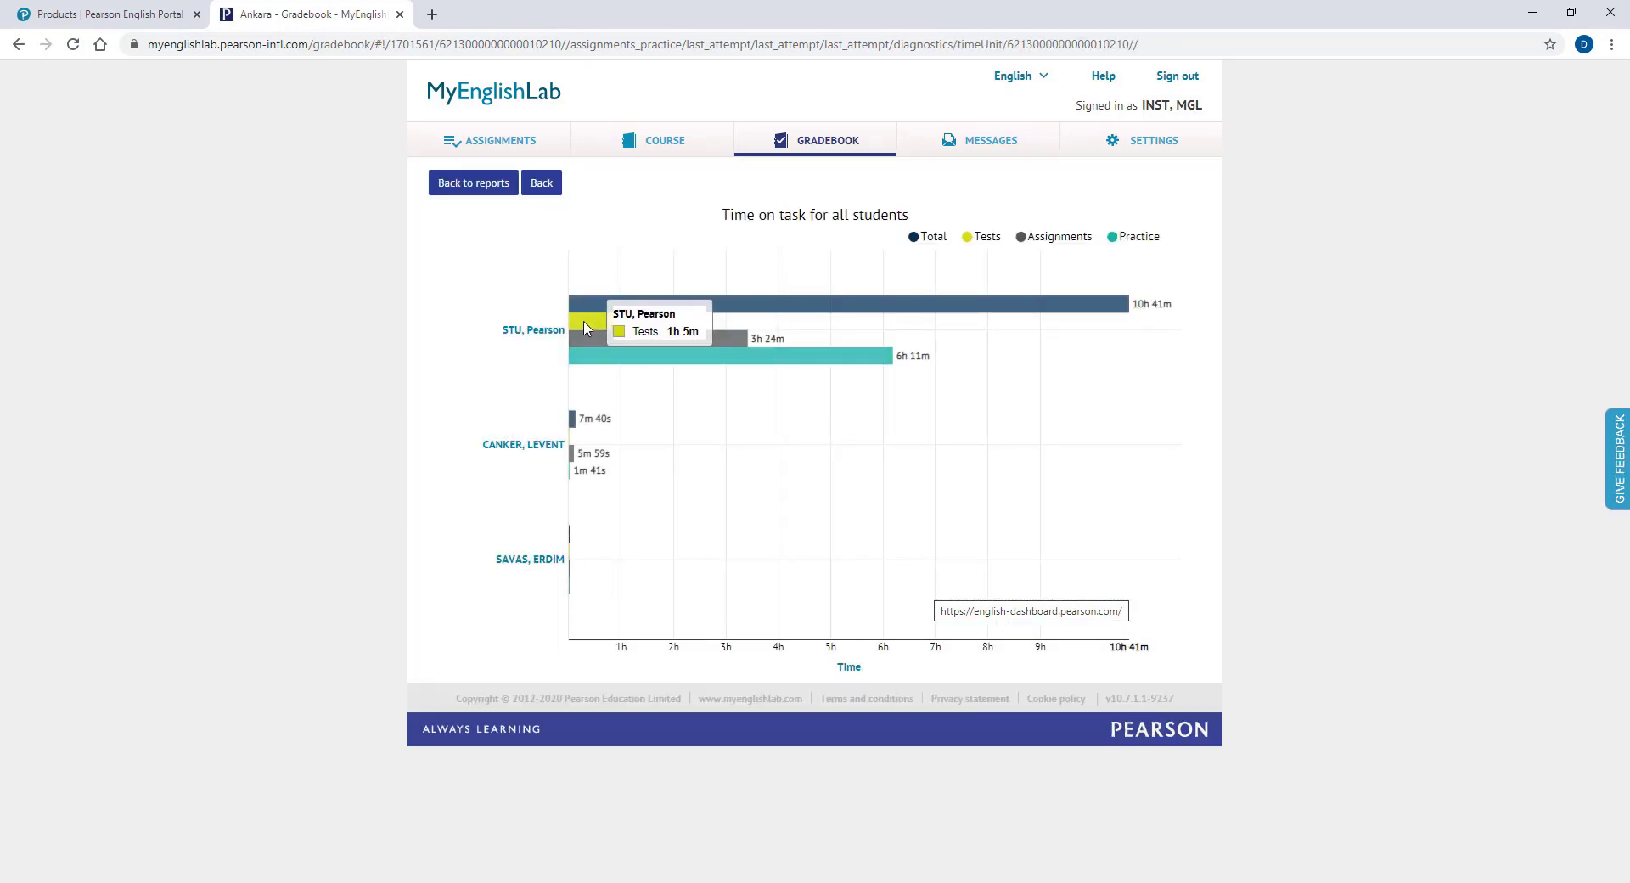
pyautogui.hotkey('alt', 'Left')
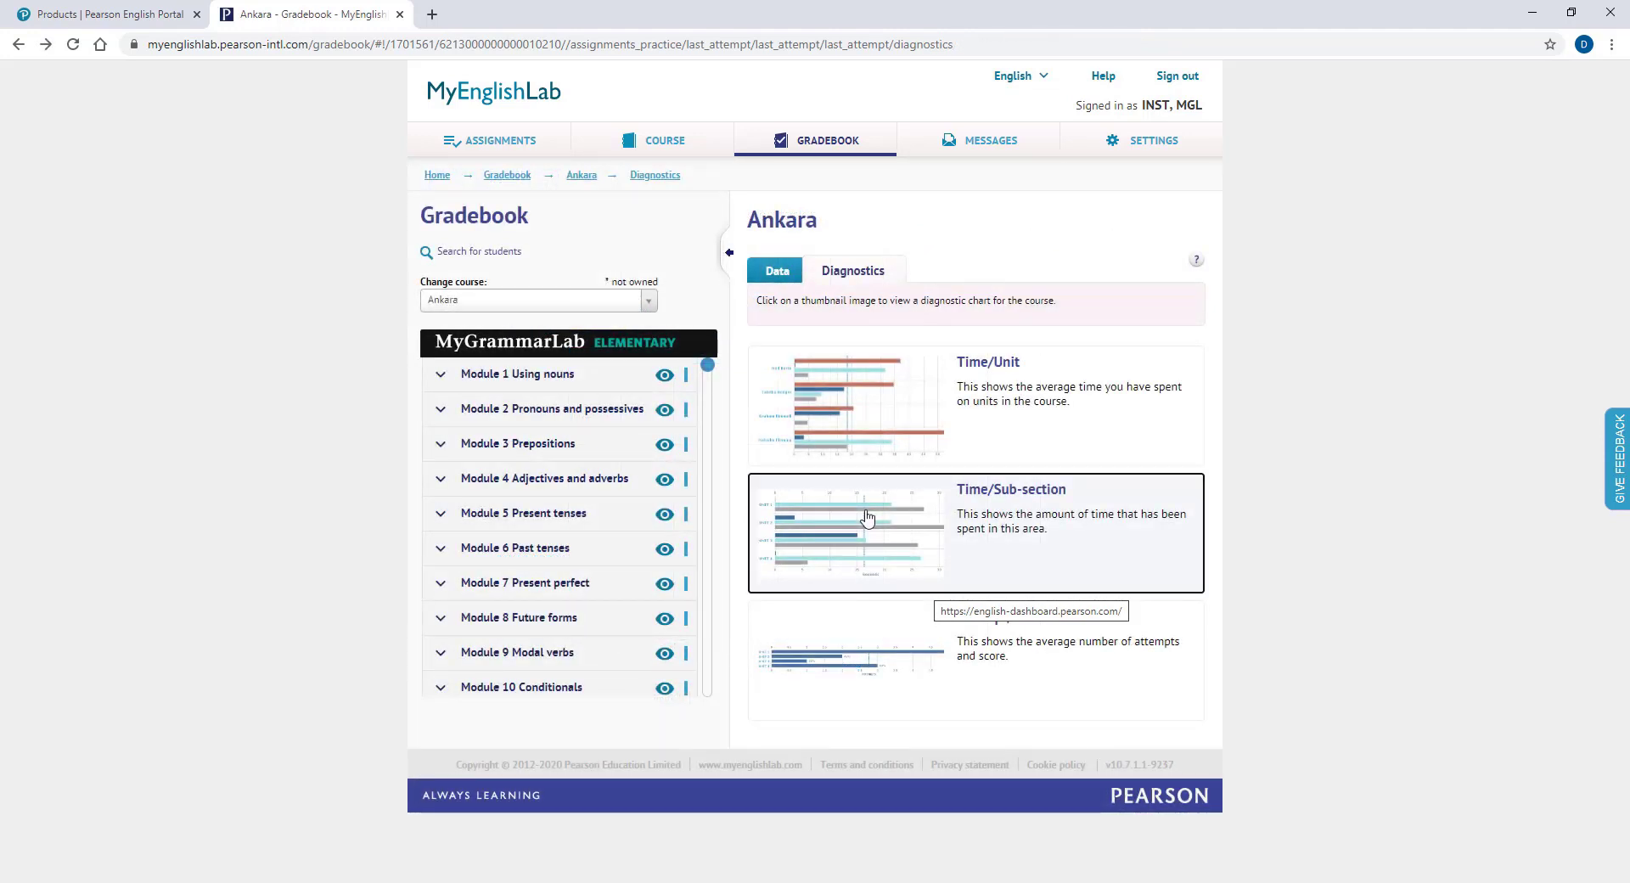
# Examine the Time/Sub-section chart across the modules, and open the chart of attempts and average scores for all units.
pyautogui.click(867, 517)
pyautogui.scroll(-1, 867, 517)
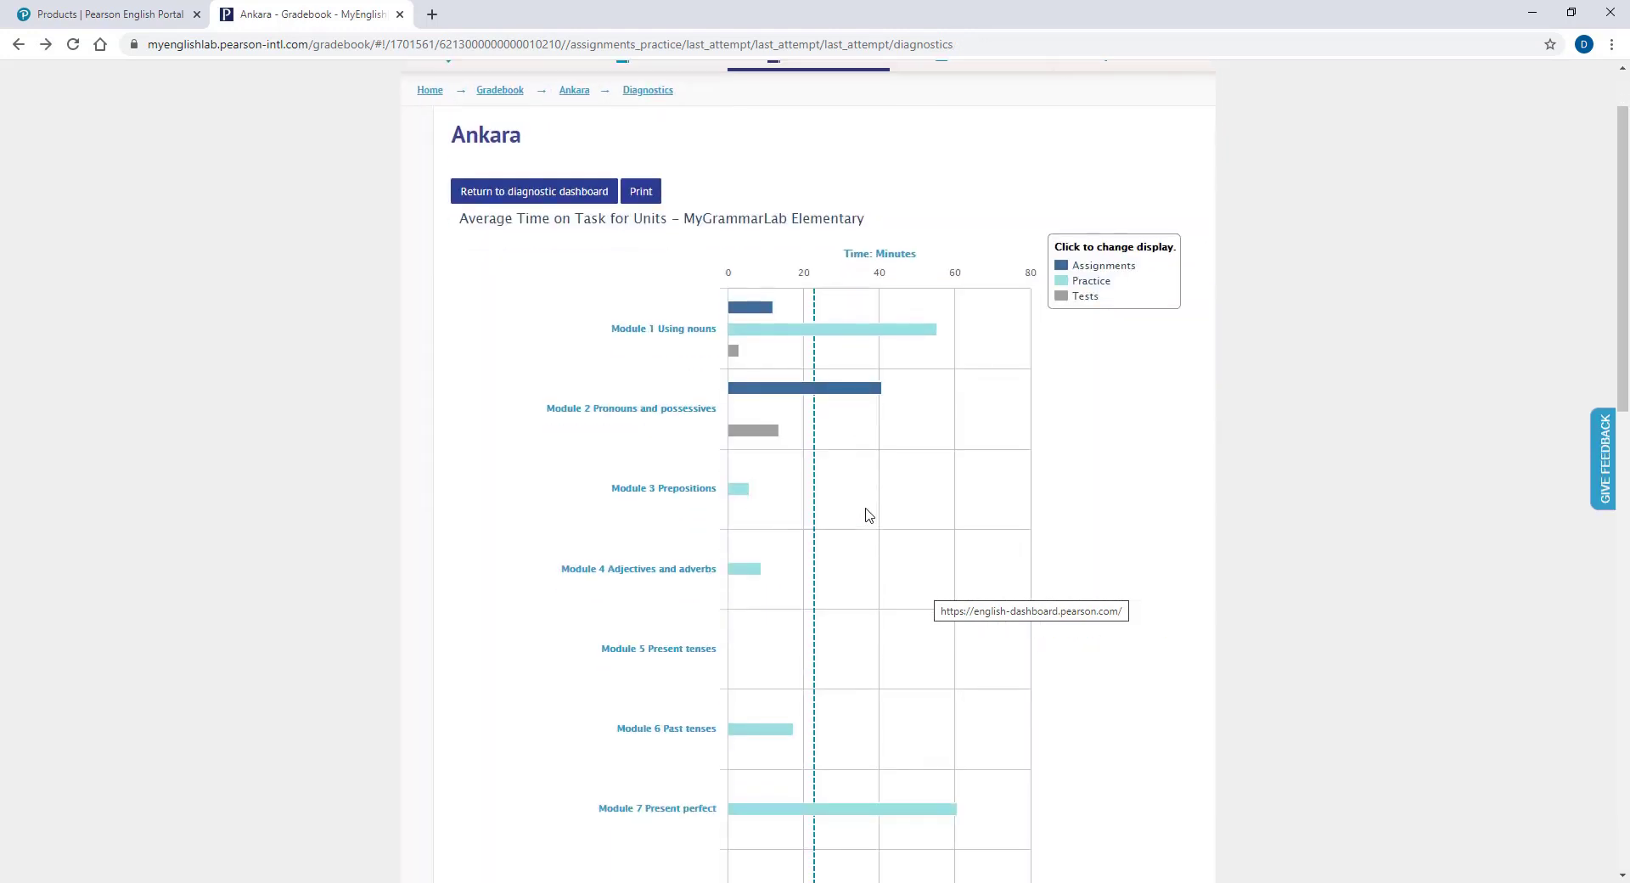
pyautogui.scroll(-5, 867, 513)
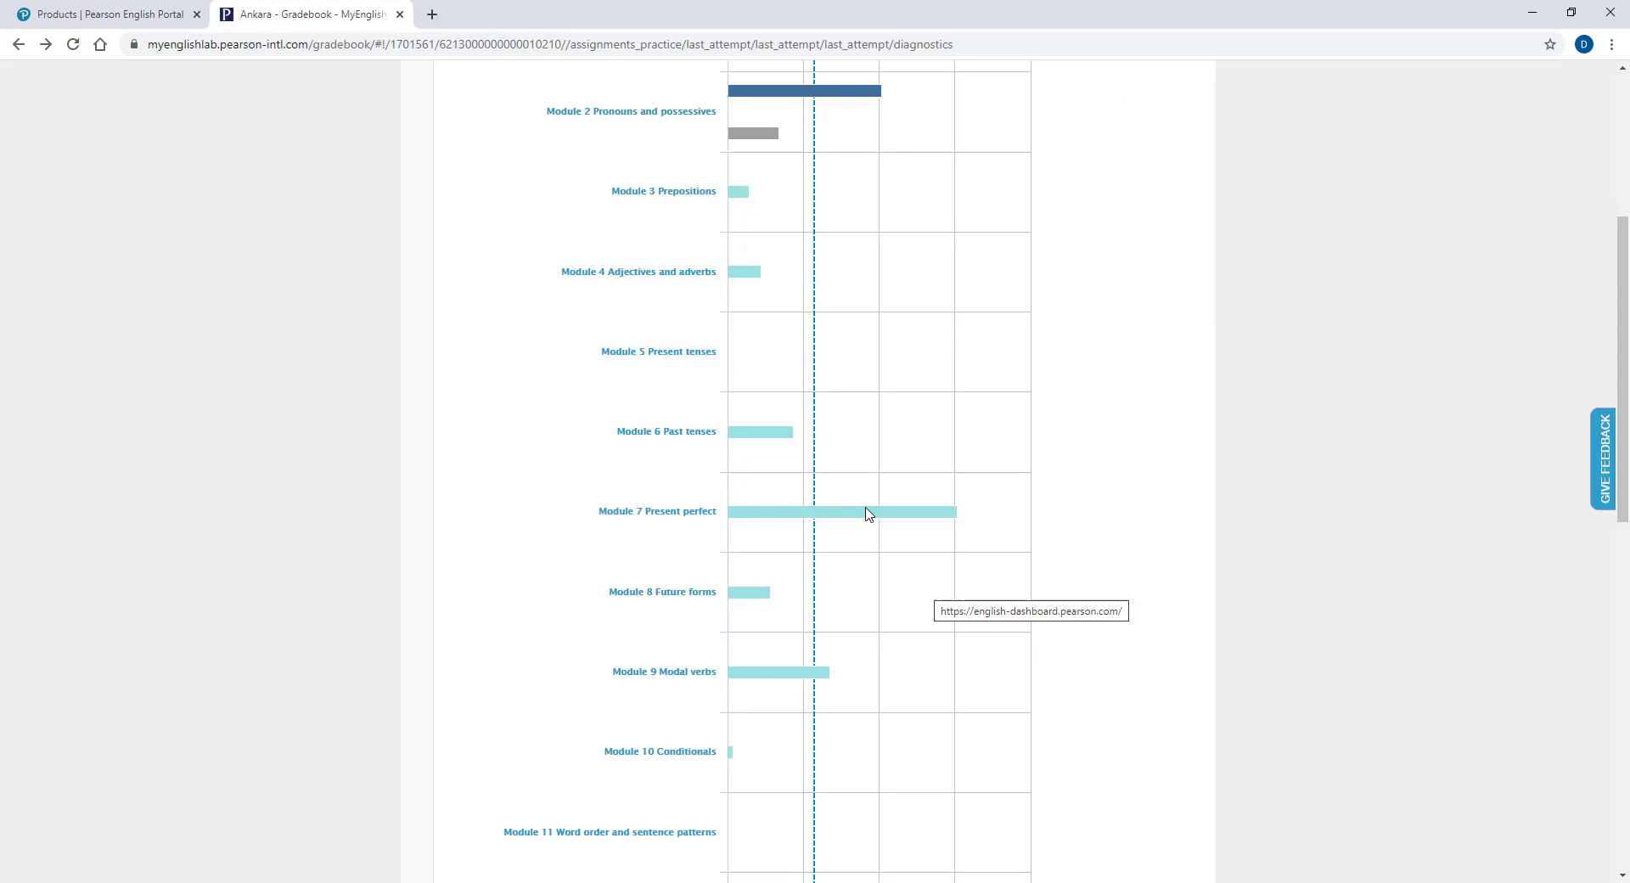
pyautogui.scroll(5, 868, 514)
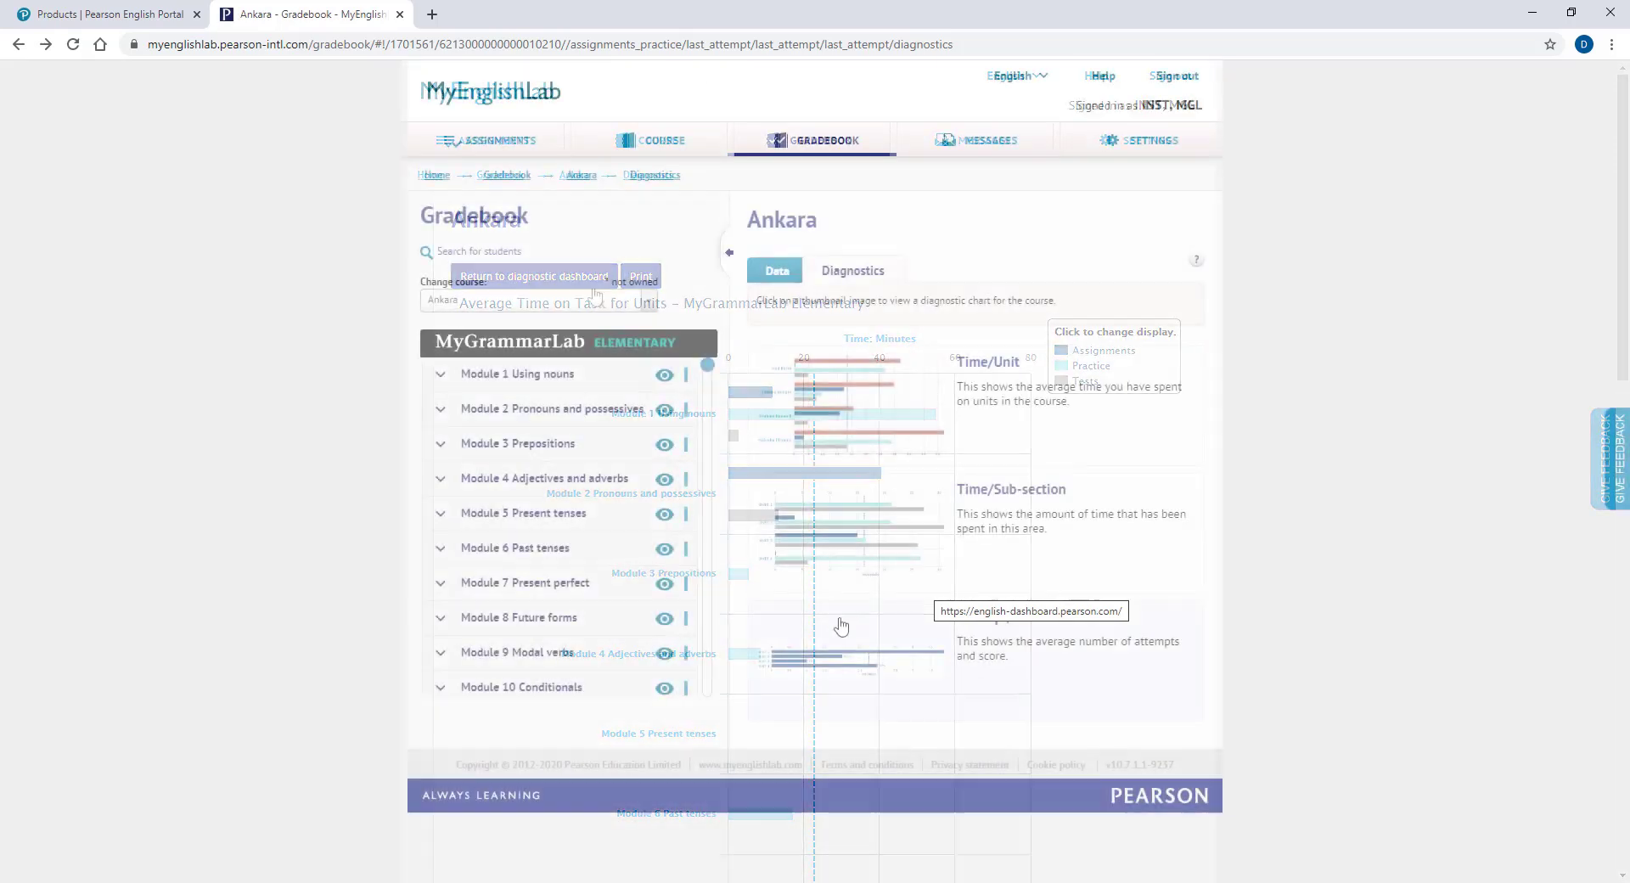
pyautogui.click(844, 629)
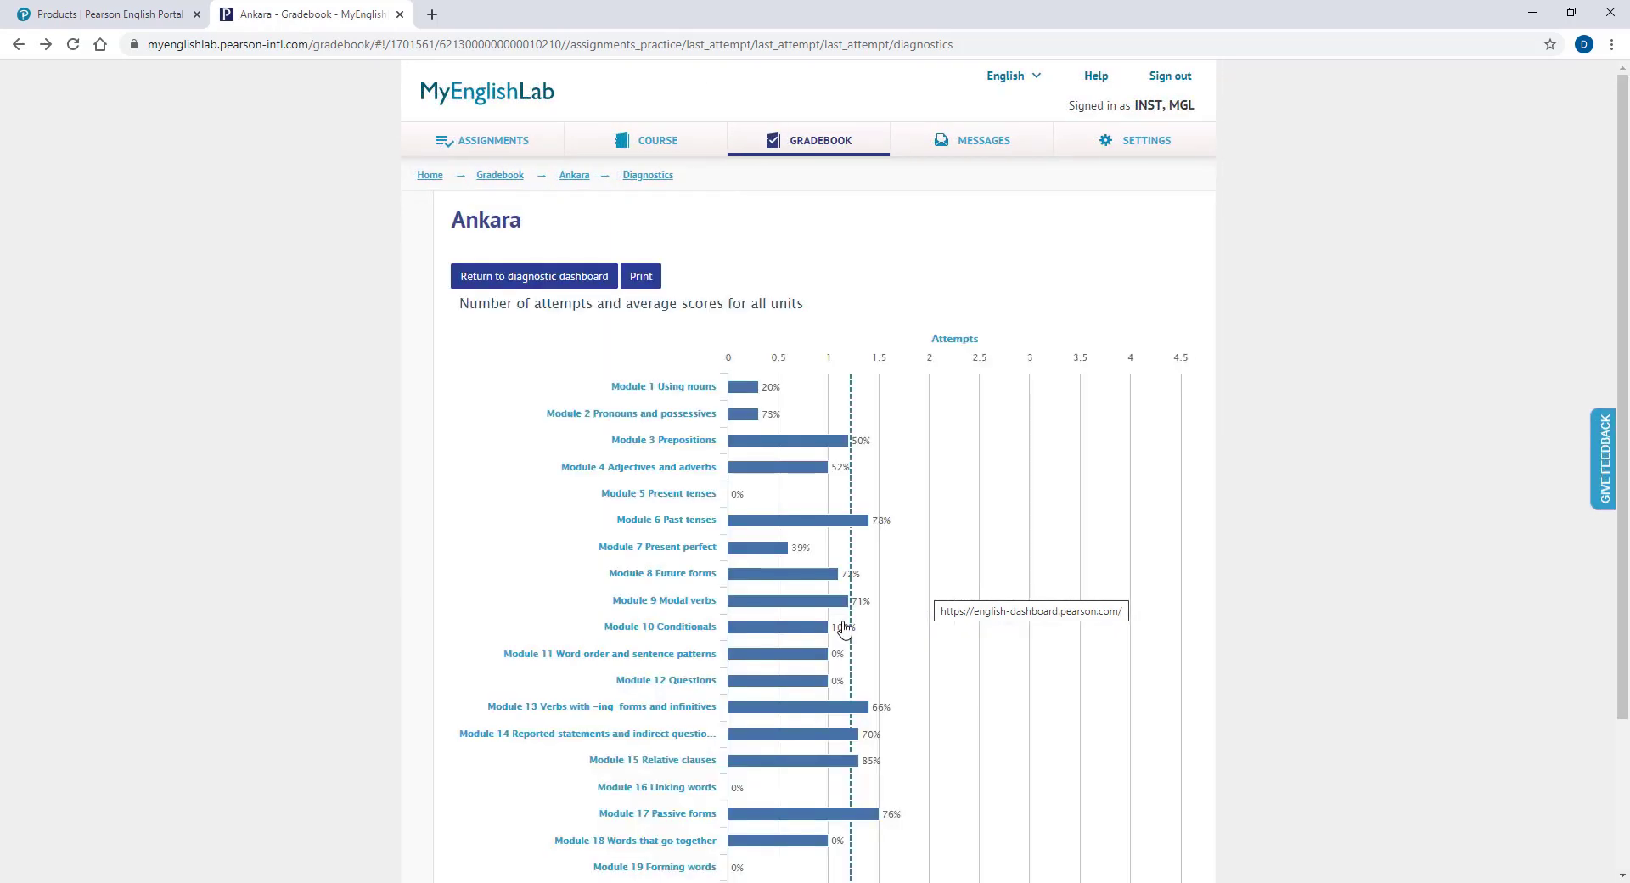